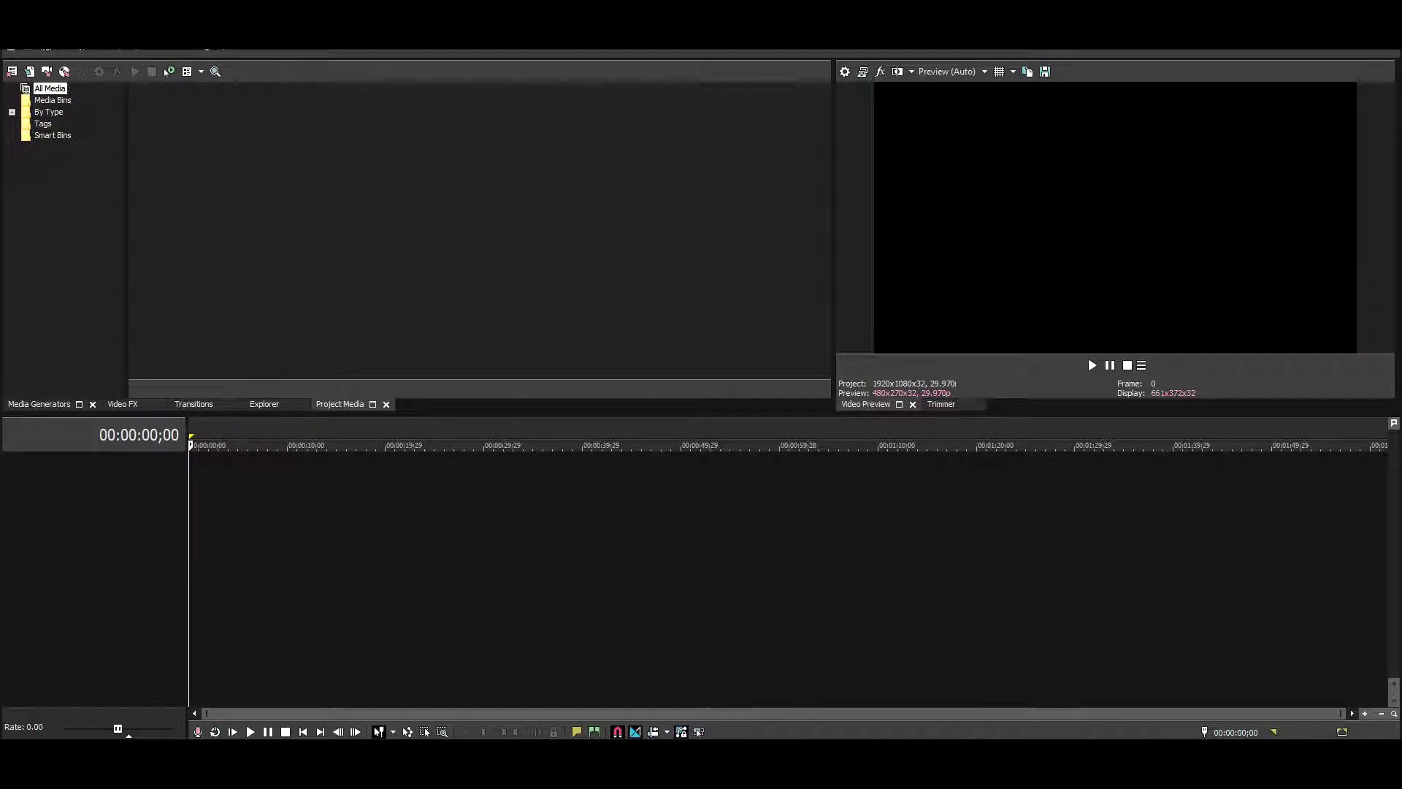
mouse_move(234, 764)
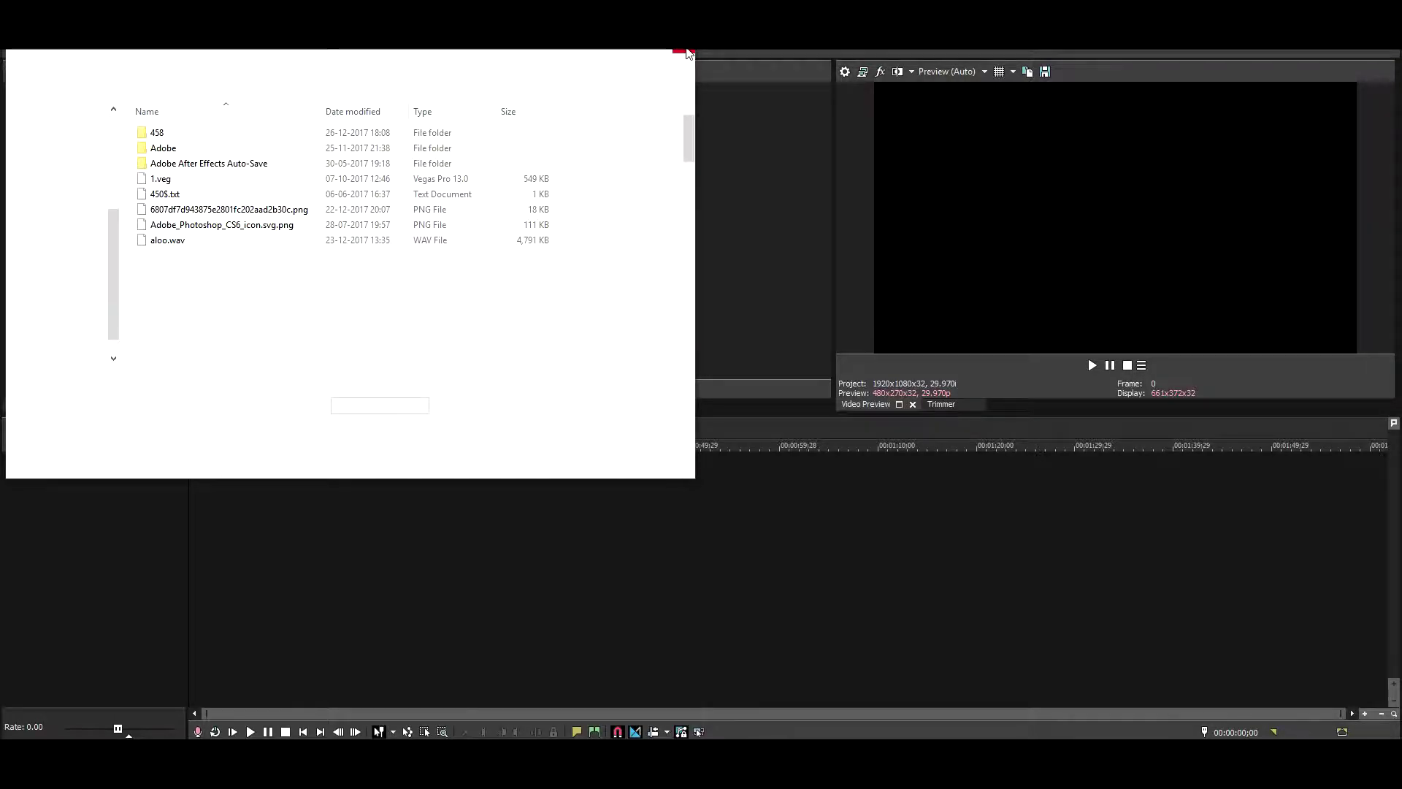
left_click(678, 35)
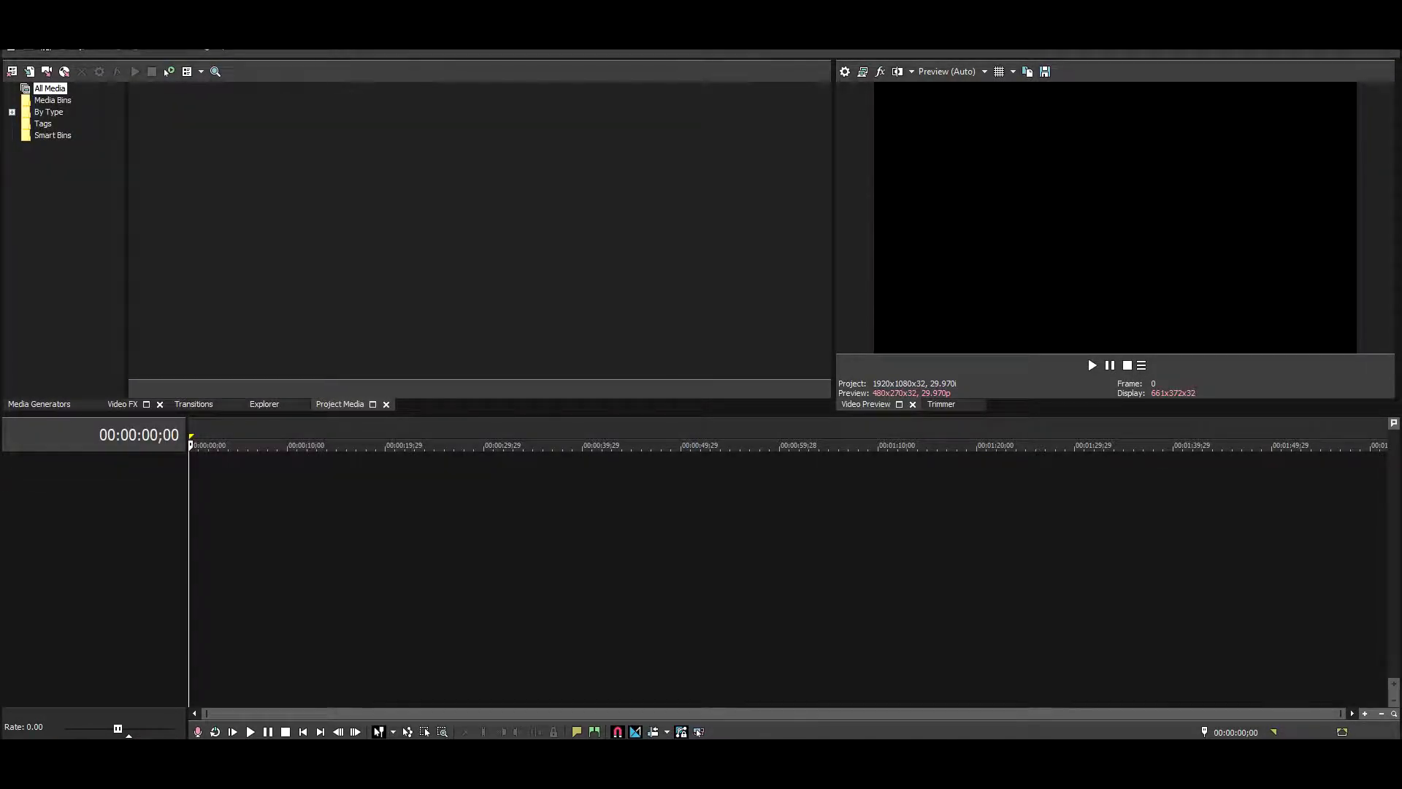
left_click(10, 44)
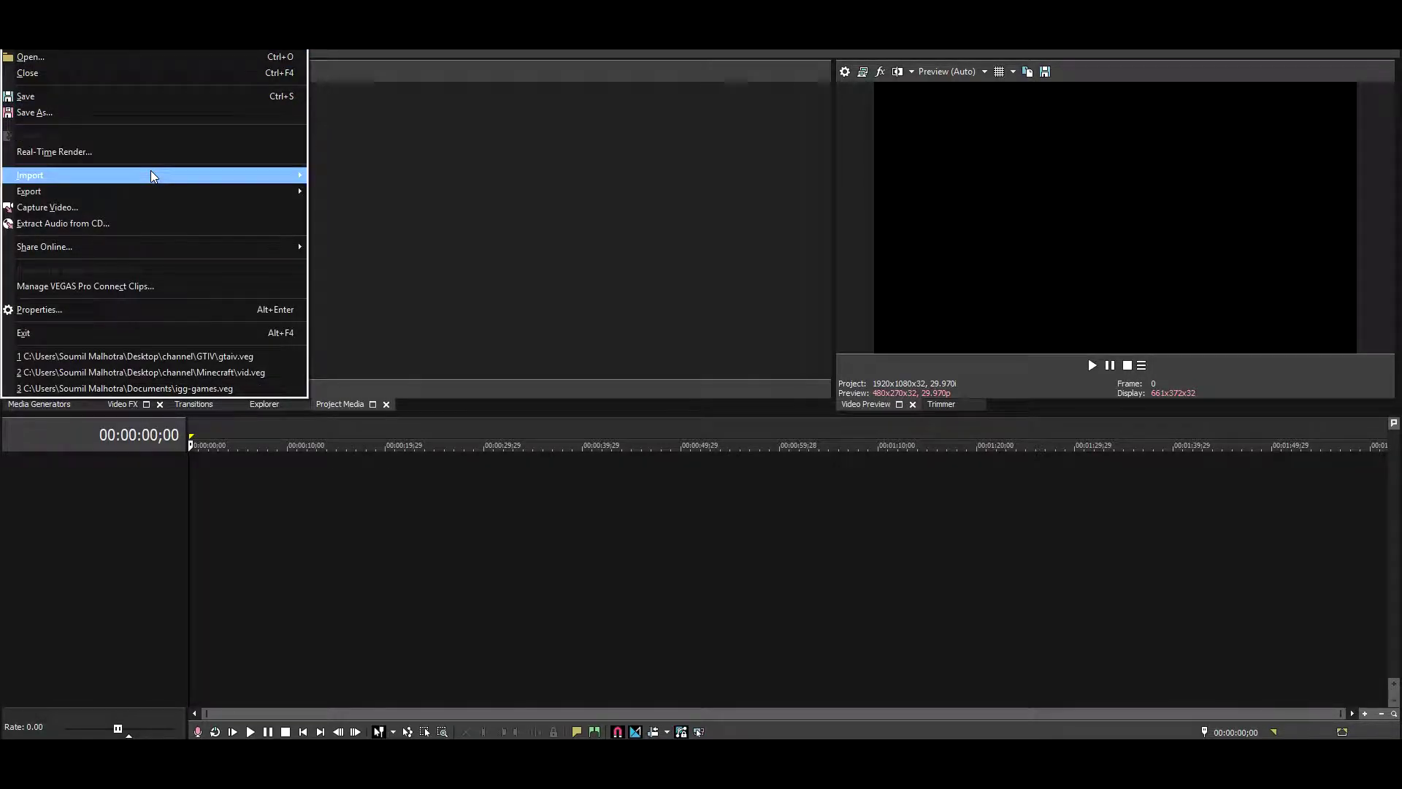
mouse_move(150, 174)
left_click(336, 538)
left_click(371, 541)
Step: Switch to File Explorer and open the Storage (D:) drive
mouse_move(155, 767)
left_click(186, 723)
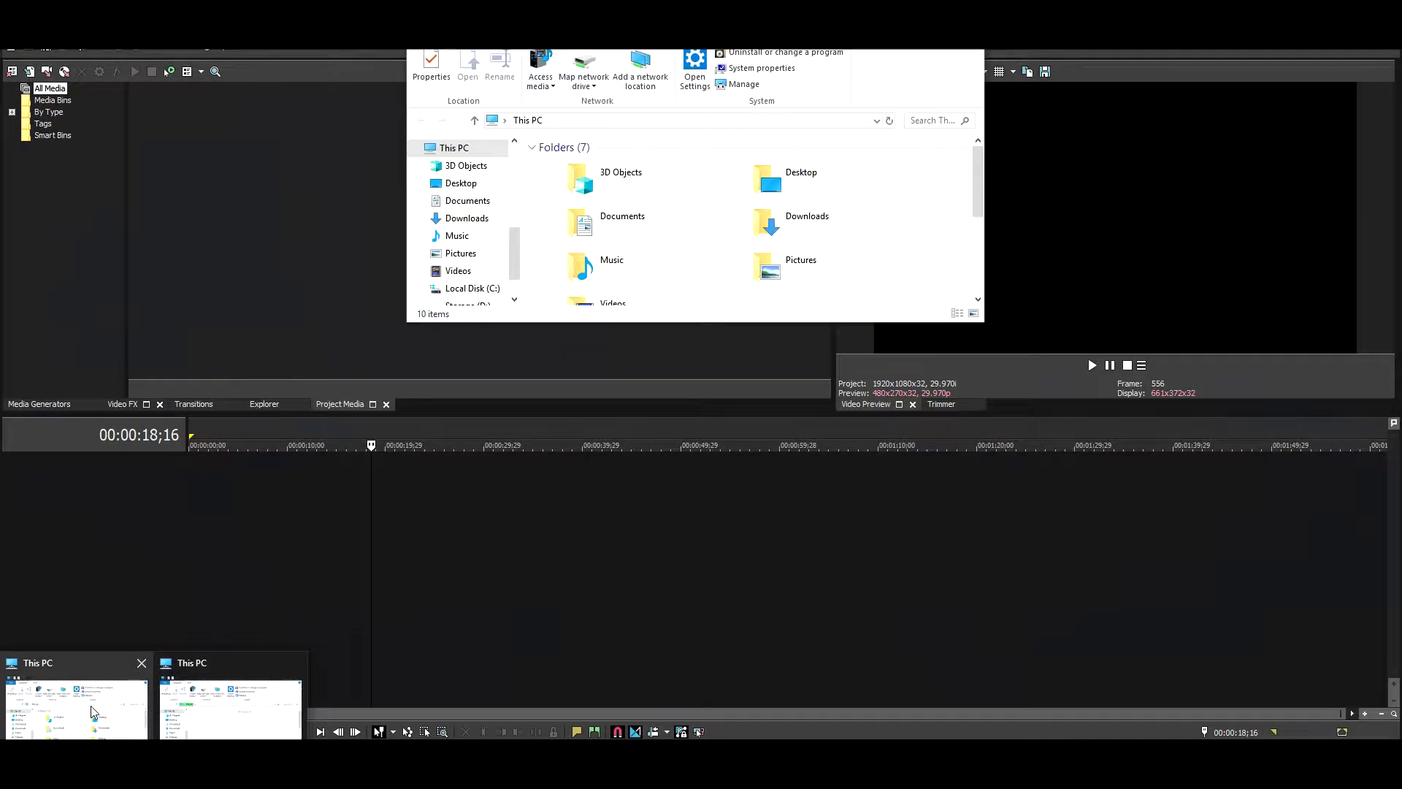
scroll(701, 253, "down", 3)
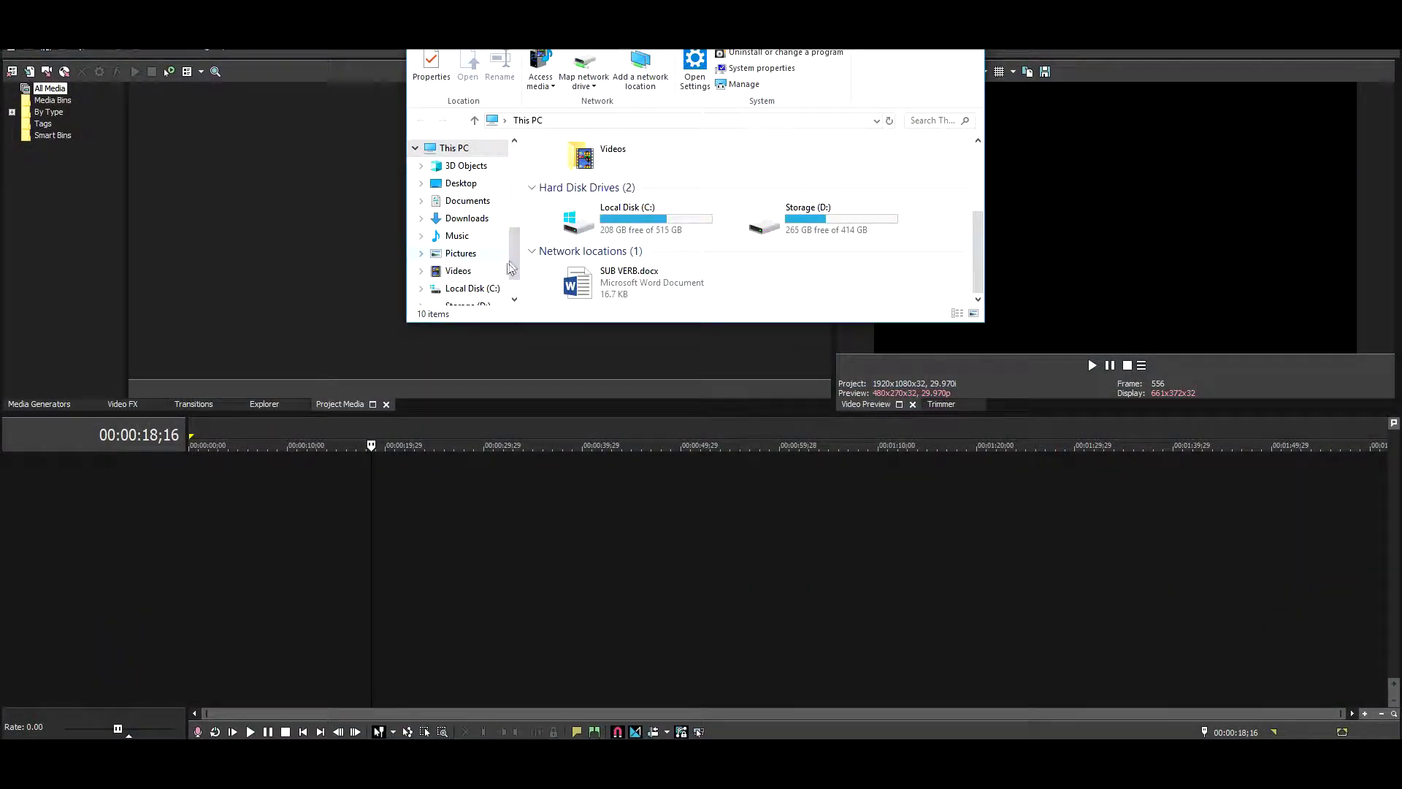
left_click(458, 272)
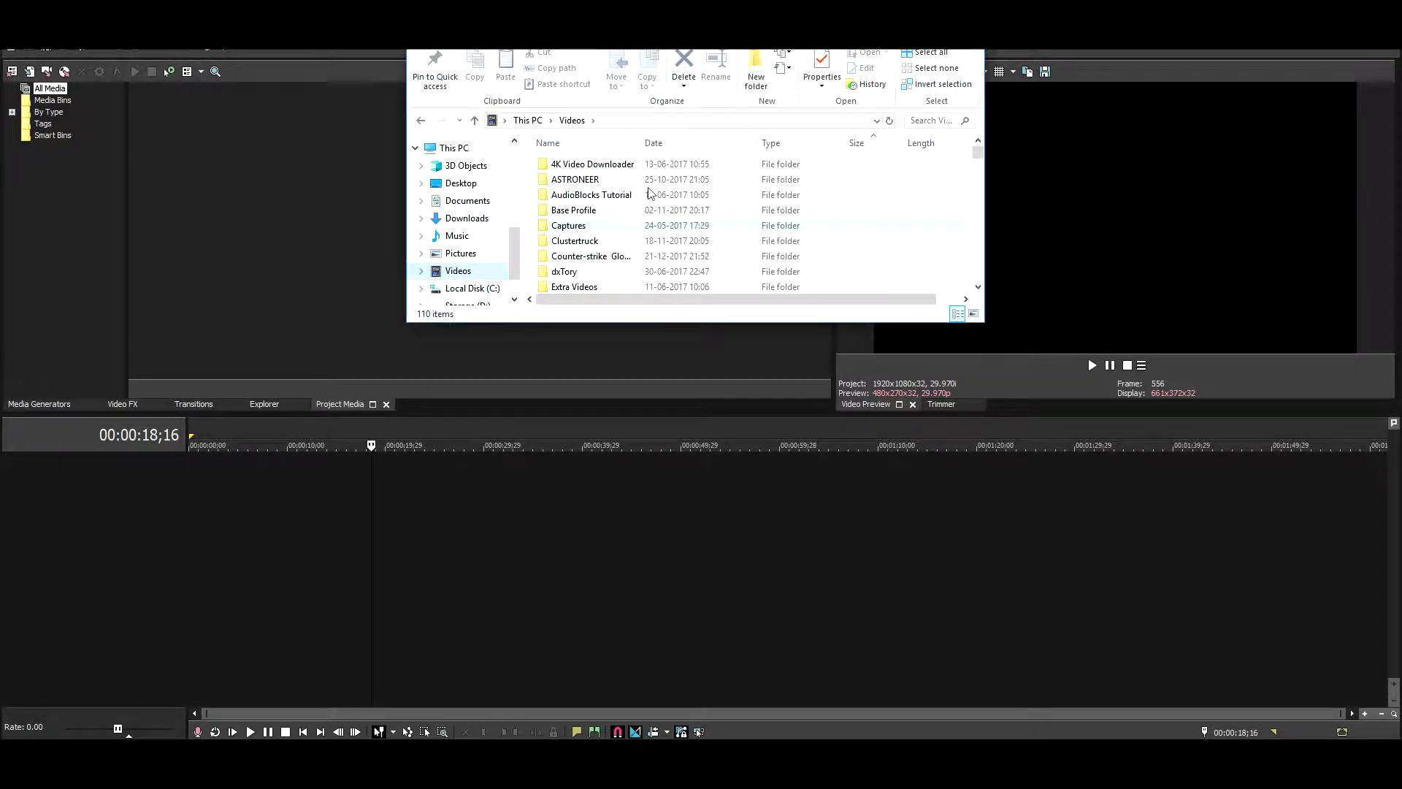
scroll(489, 278, "down", 1)
left_click(493, 267)
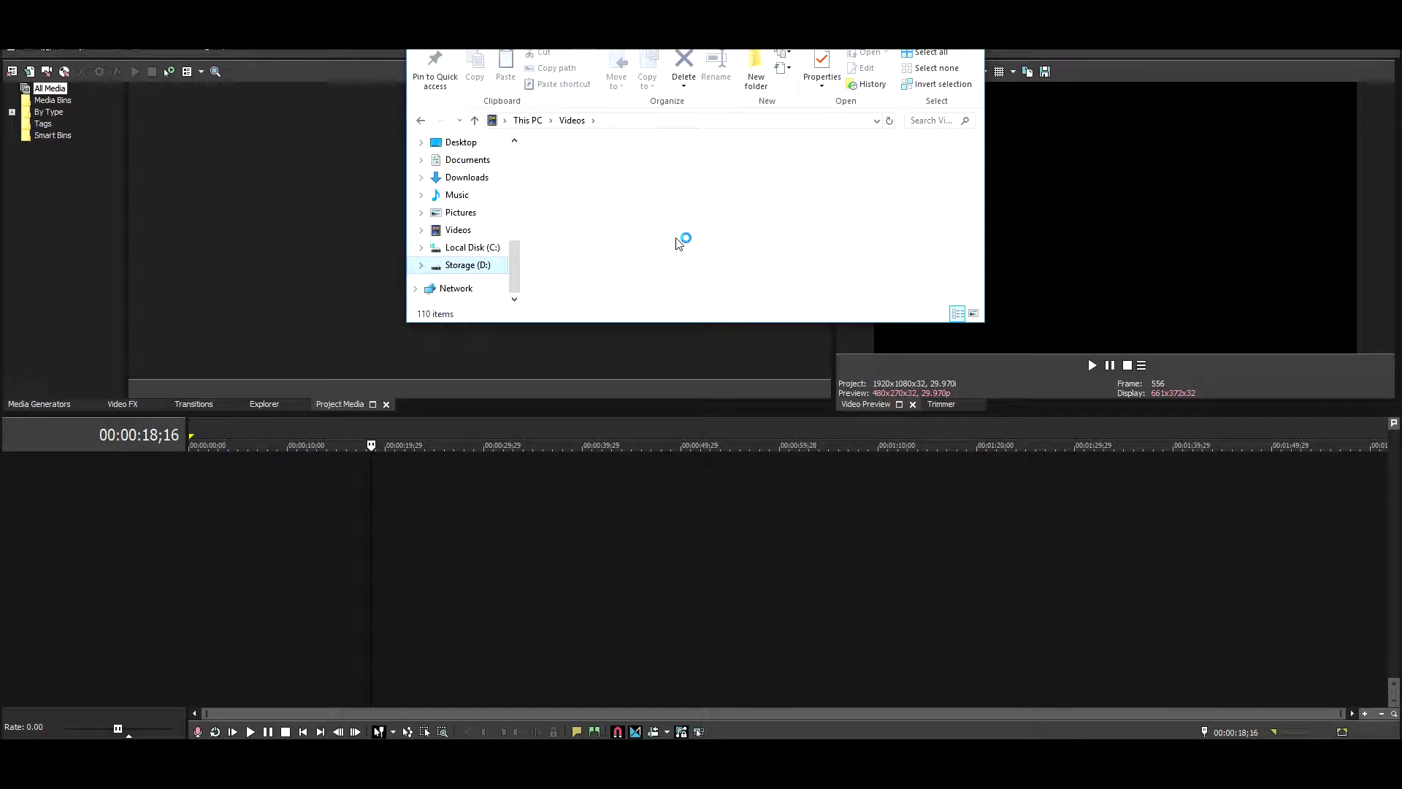
Step: Open the Fortnite folder inside New folder on the Storage (D:) drive
key("n")
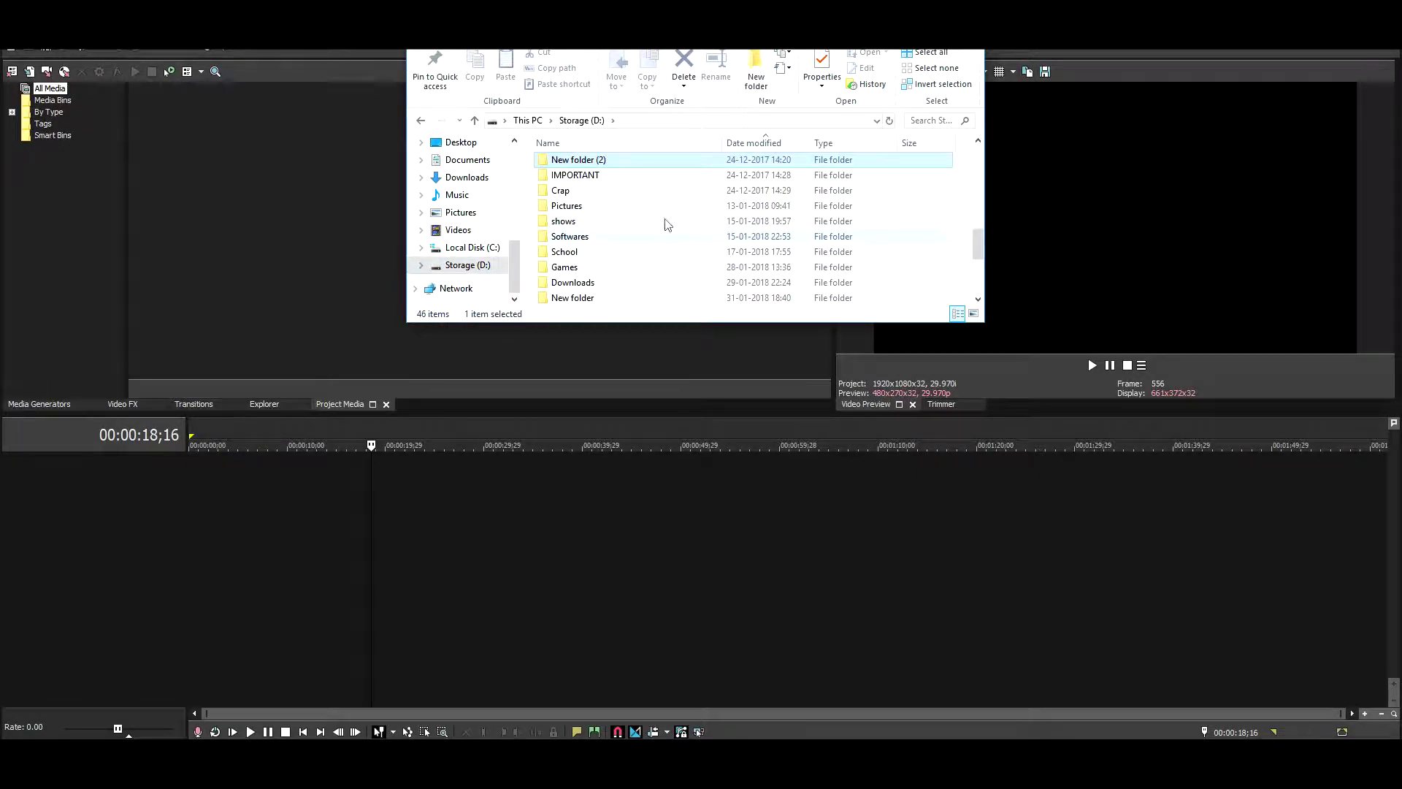
key("n")
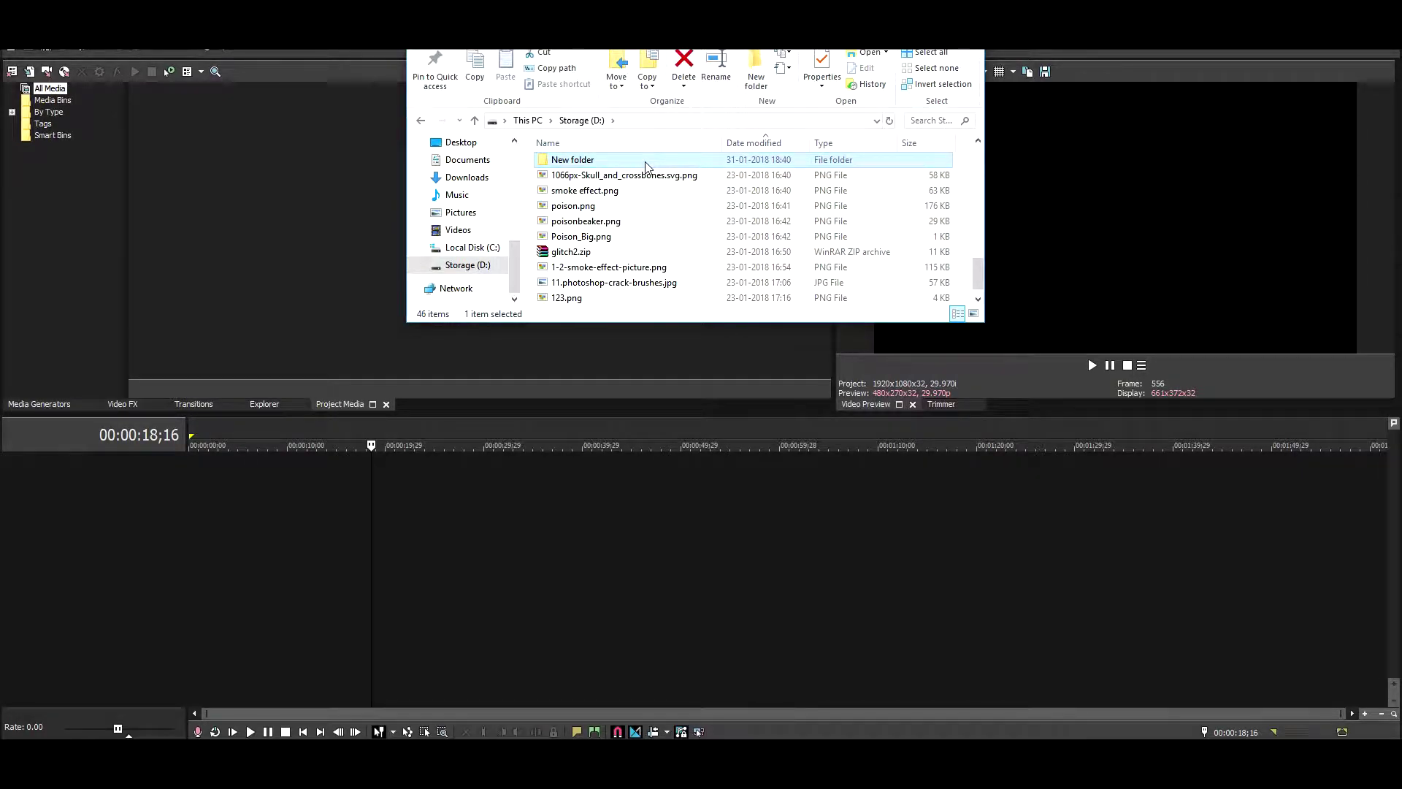
scroll(650, 179, "up", 2)
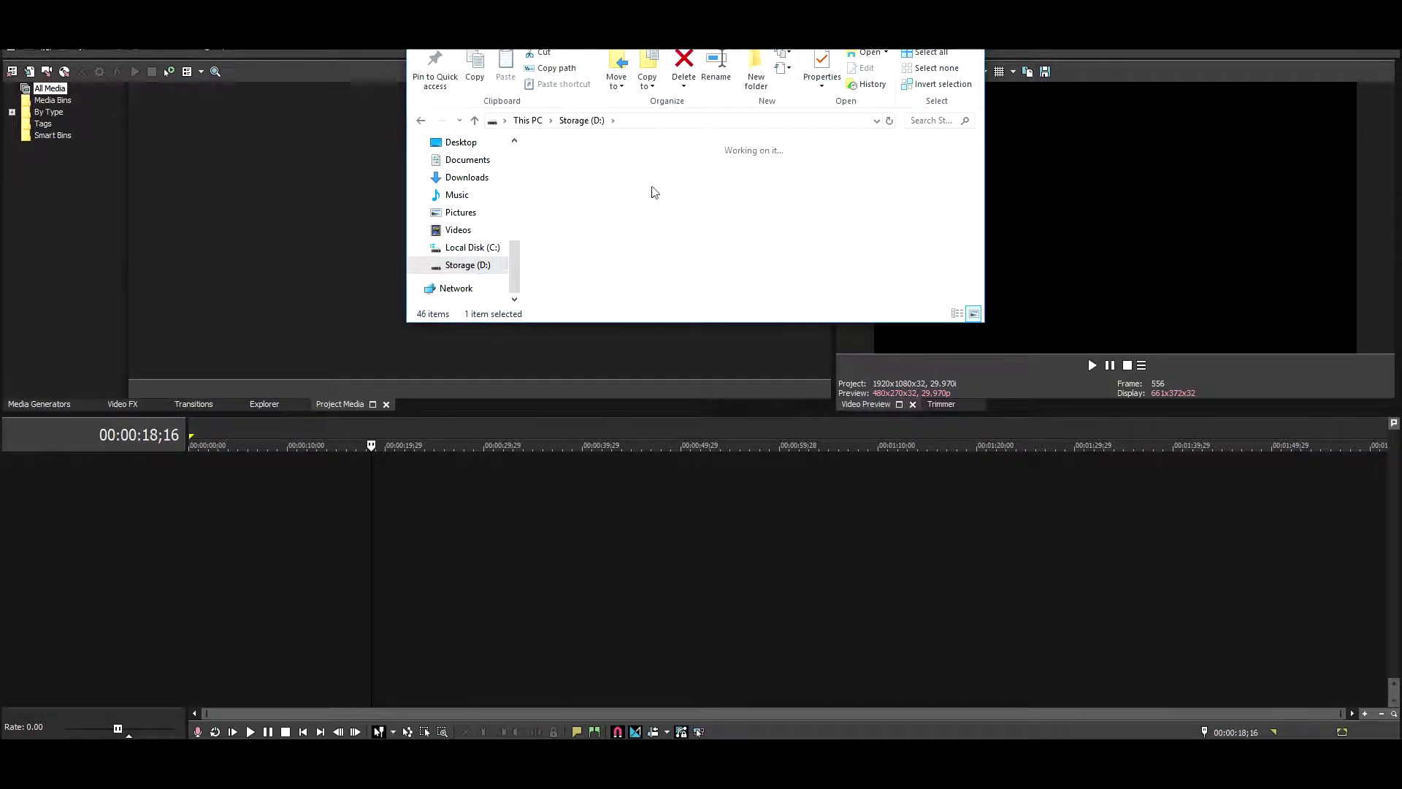
key("Return")
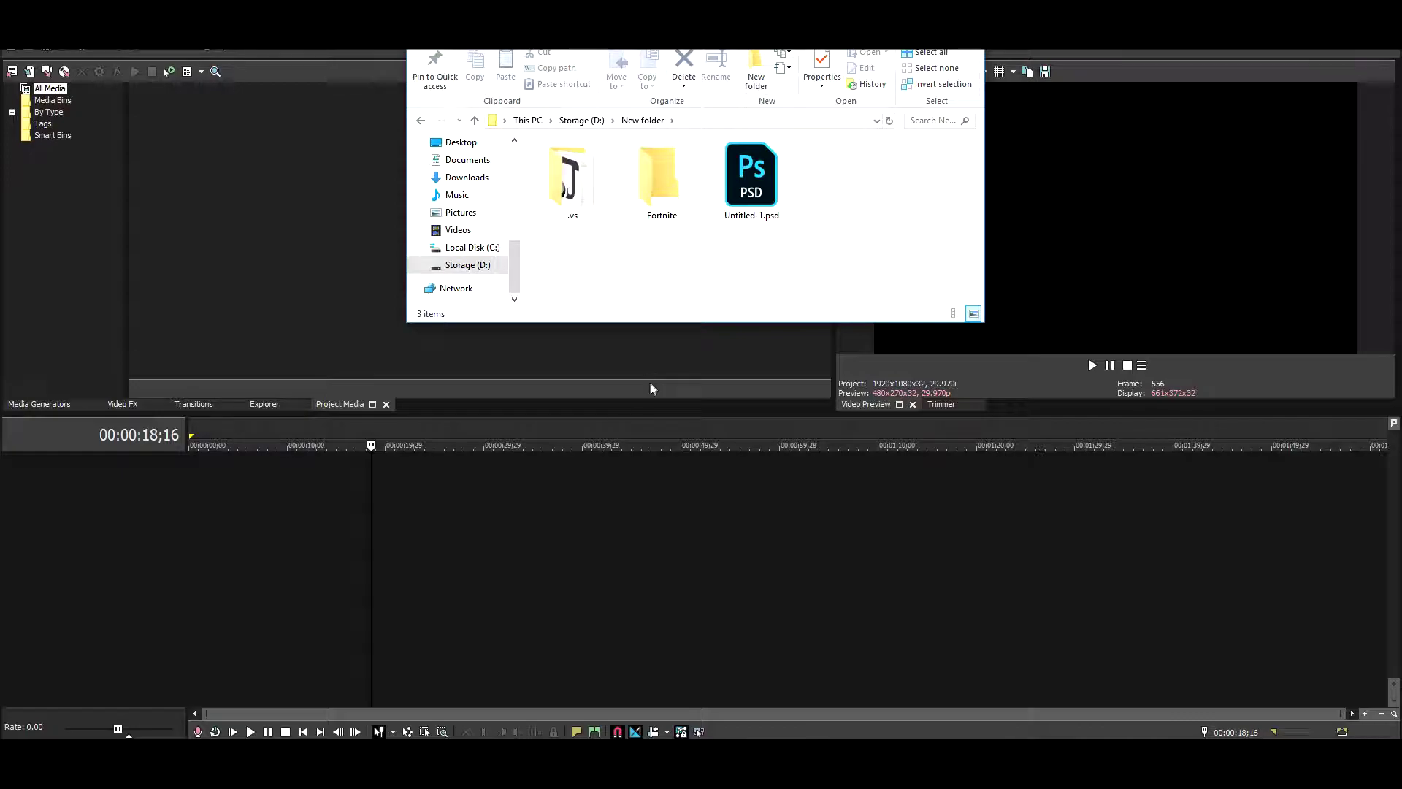
left_click(665, 211)
double_click(665, 211)
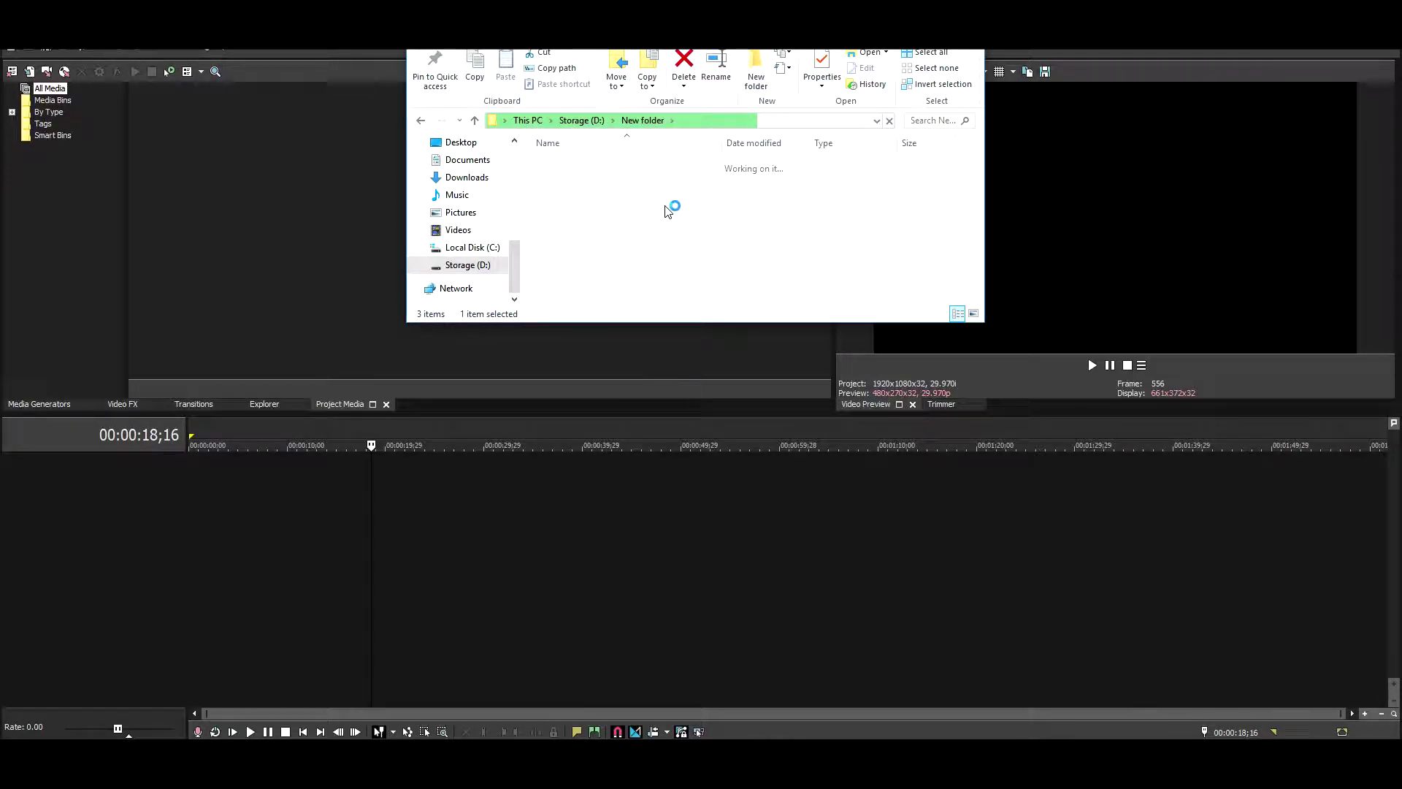
Step: Switch to OBS, dismiss its update notice and minimize its window
mouse_move(305, 759)
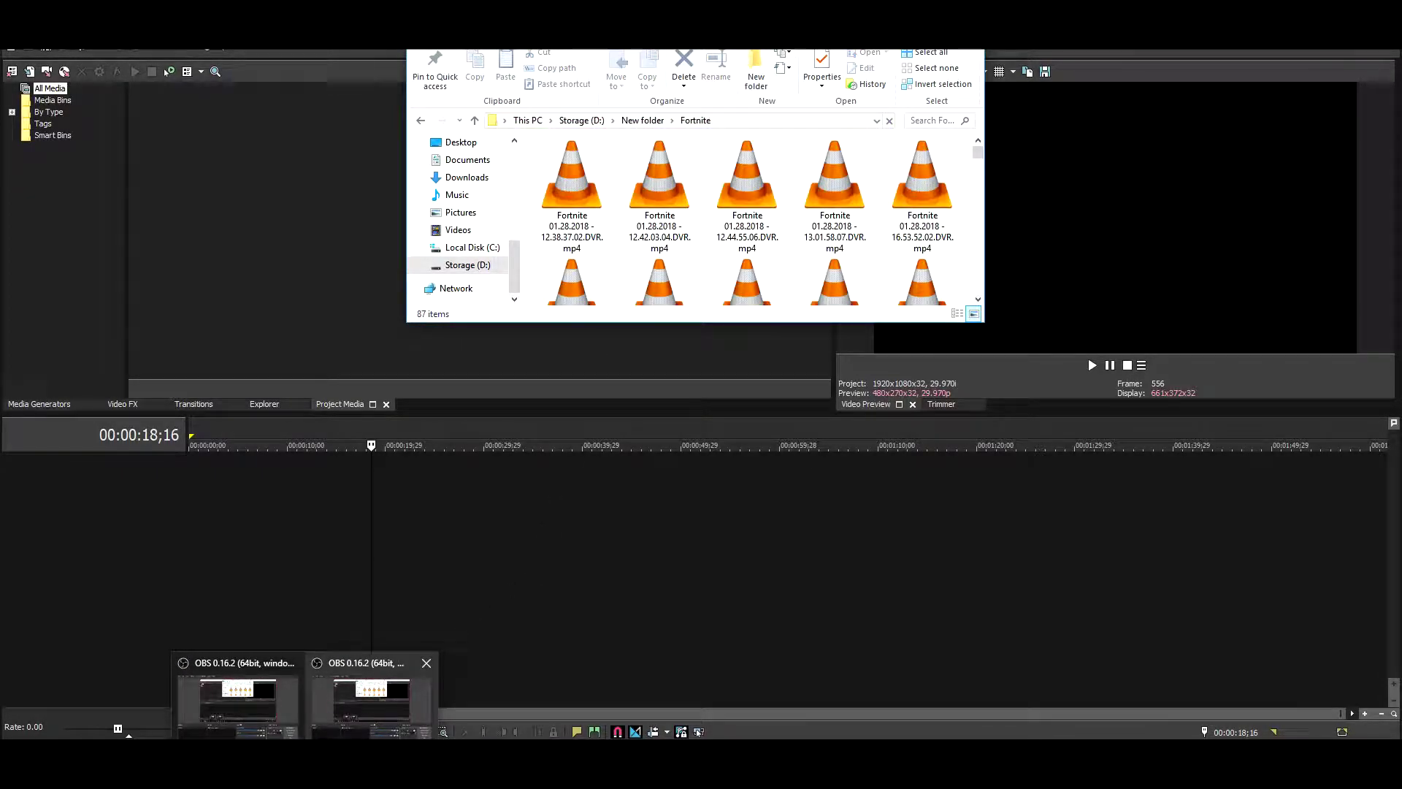
mouse_move(371, 701)
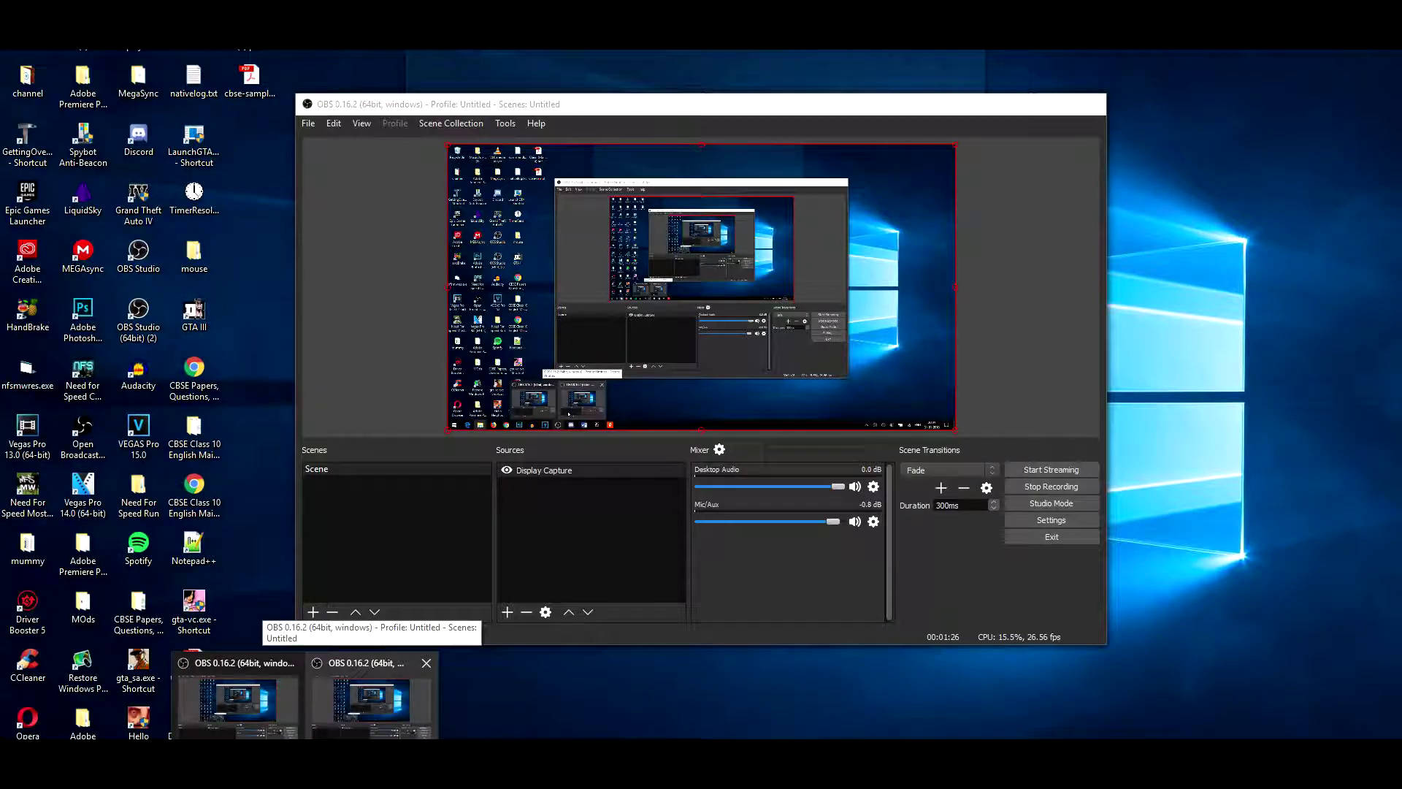
mouse_move(252, 711)
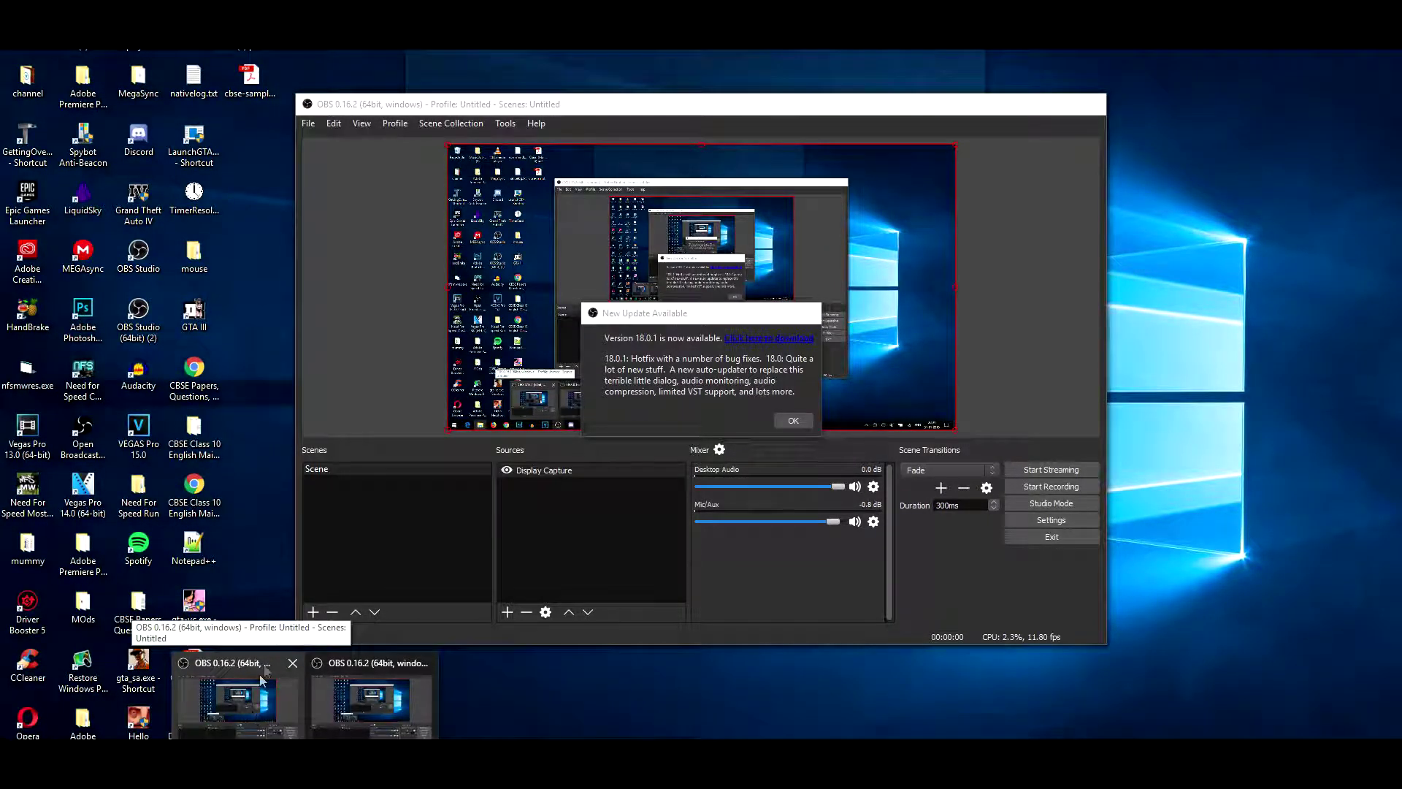
left_click(286, 665)
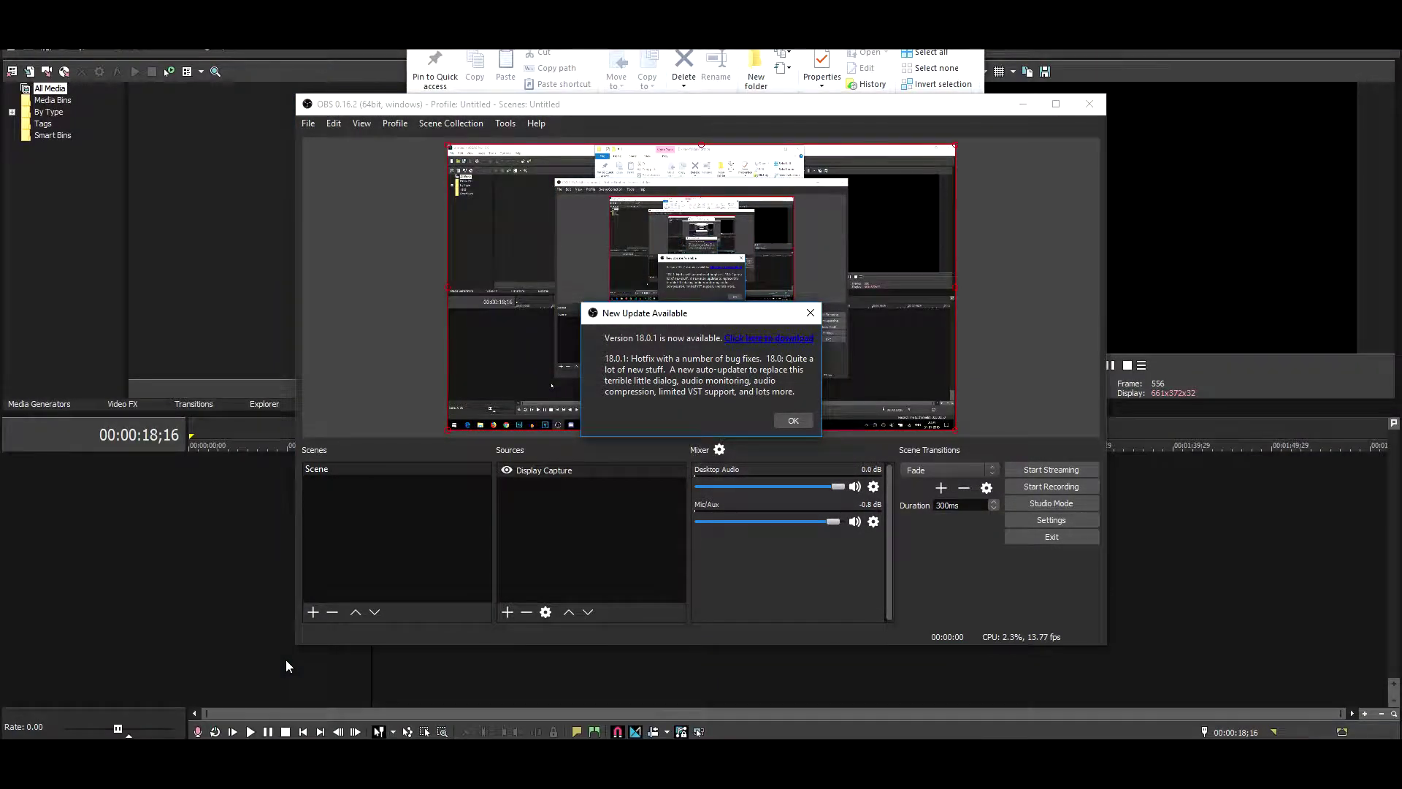
left_click(810, 313)
left_click(1023, 103)
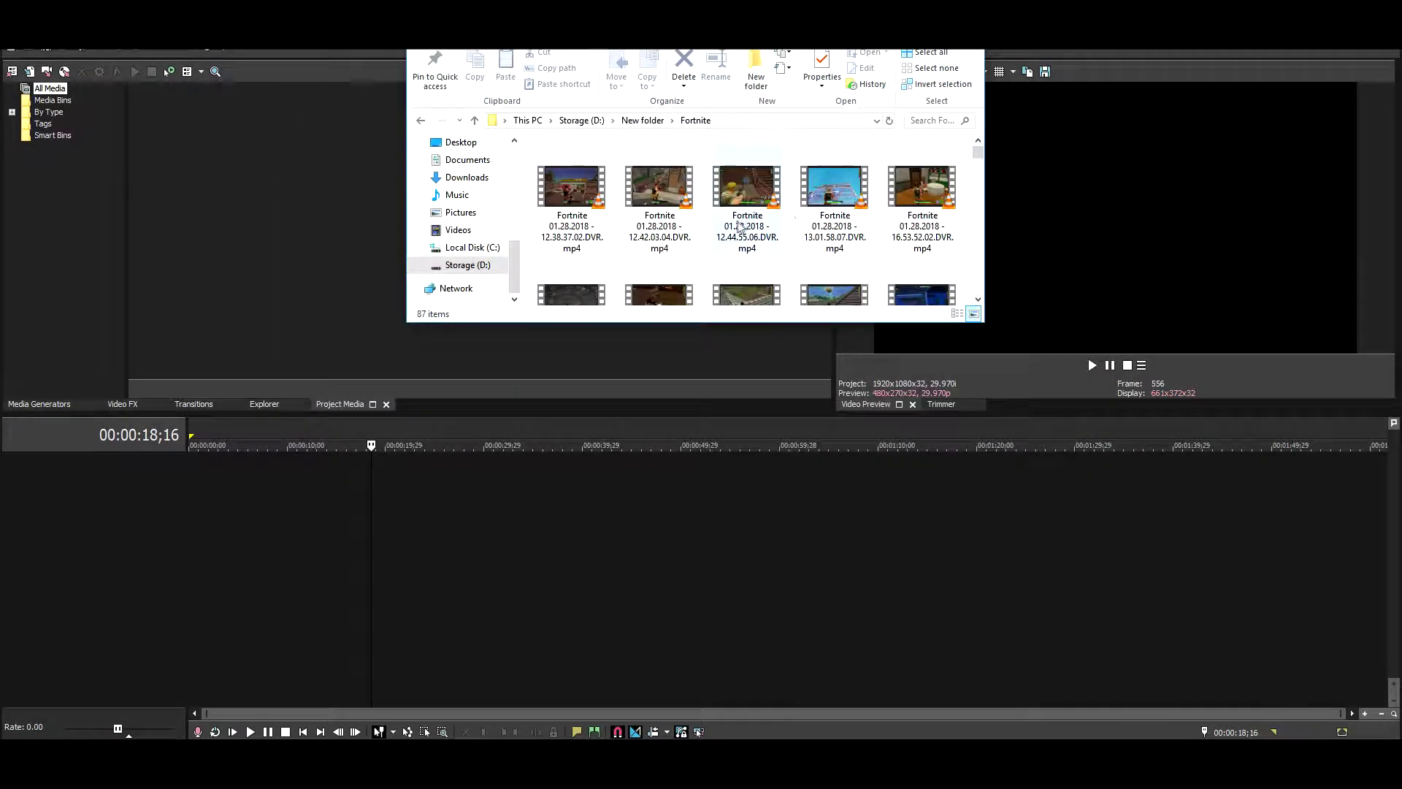
Step: Maximize the Fortnite folder window and add the first eight clips of each of the top two rows to the VEGAS Pro project media
scroll(742, 225, "down", 5)
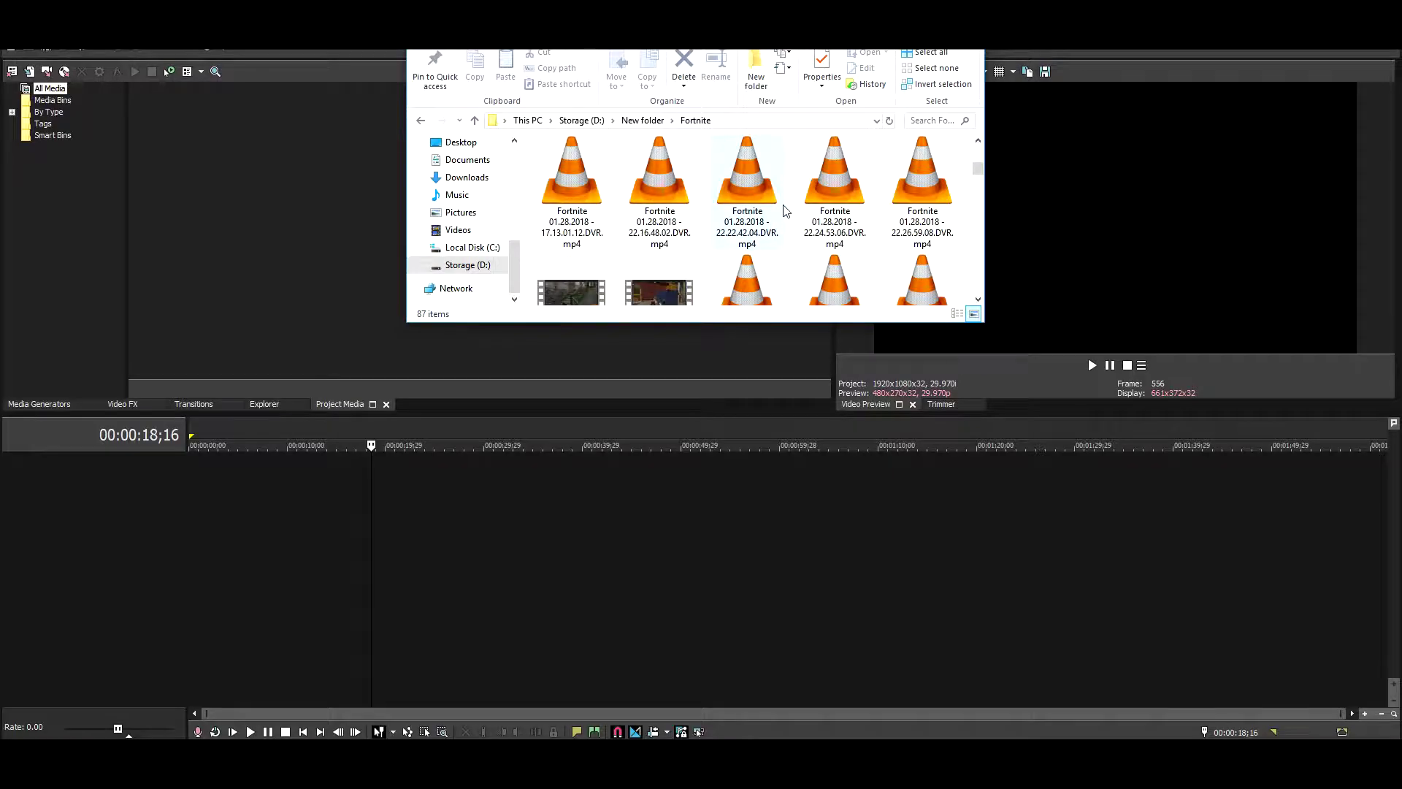
scroll(785, 211, "up", 2)
key("super+Up")
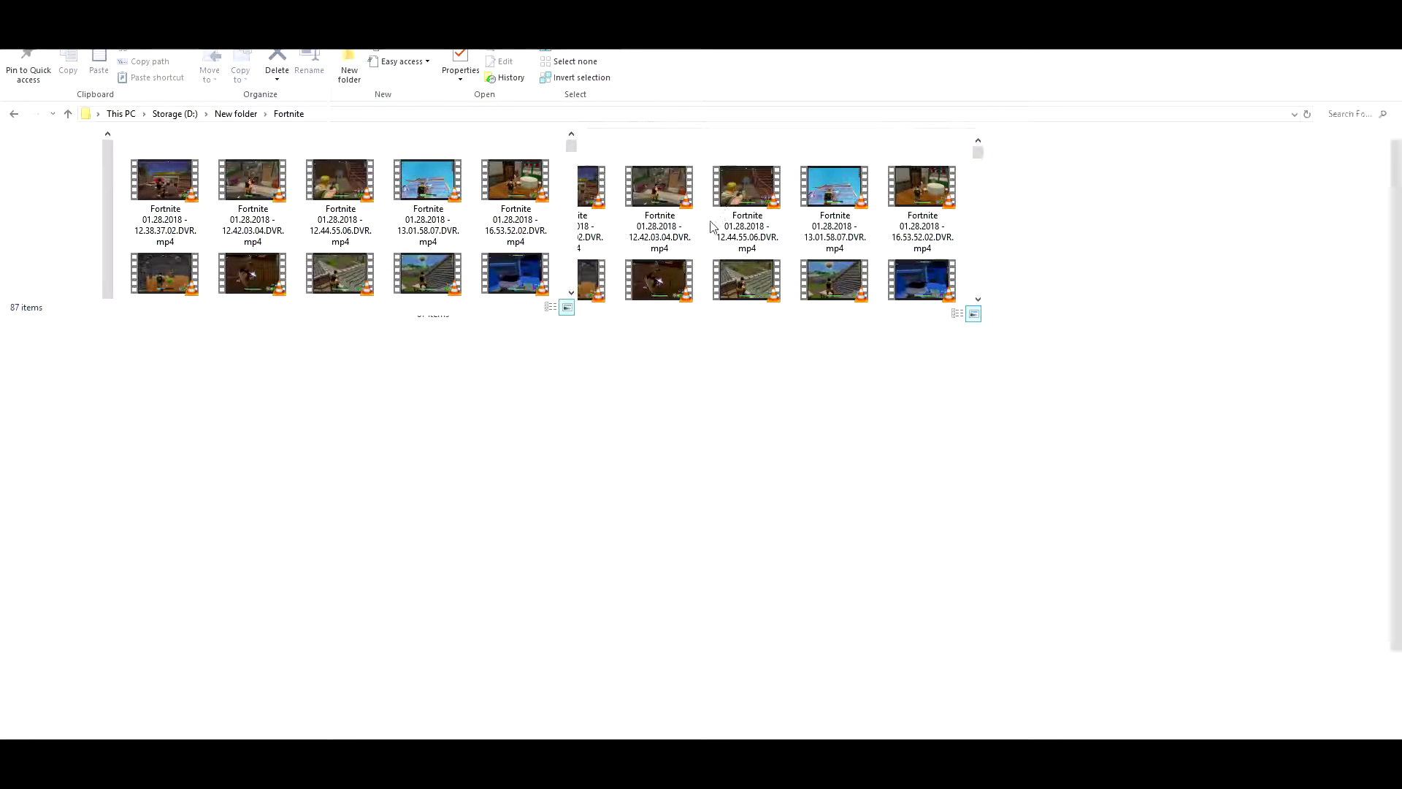
scroll(760, 362, "down", 1)
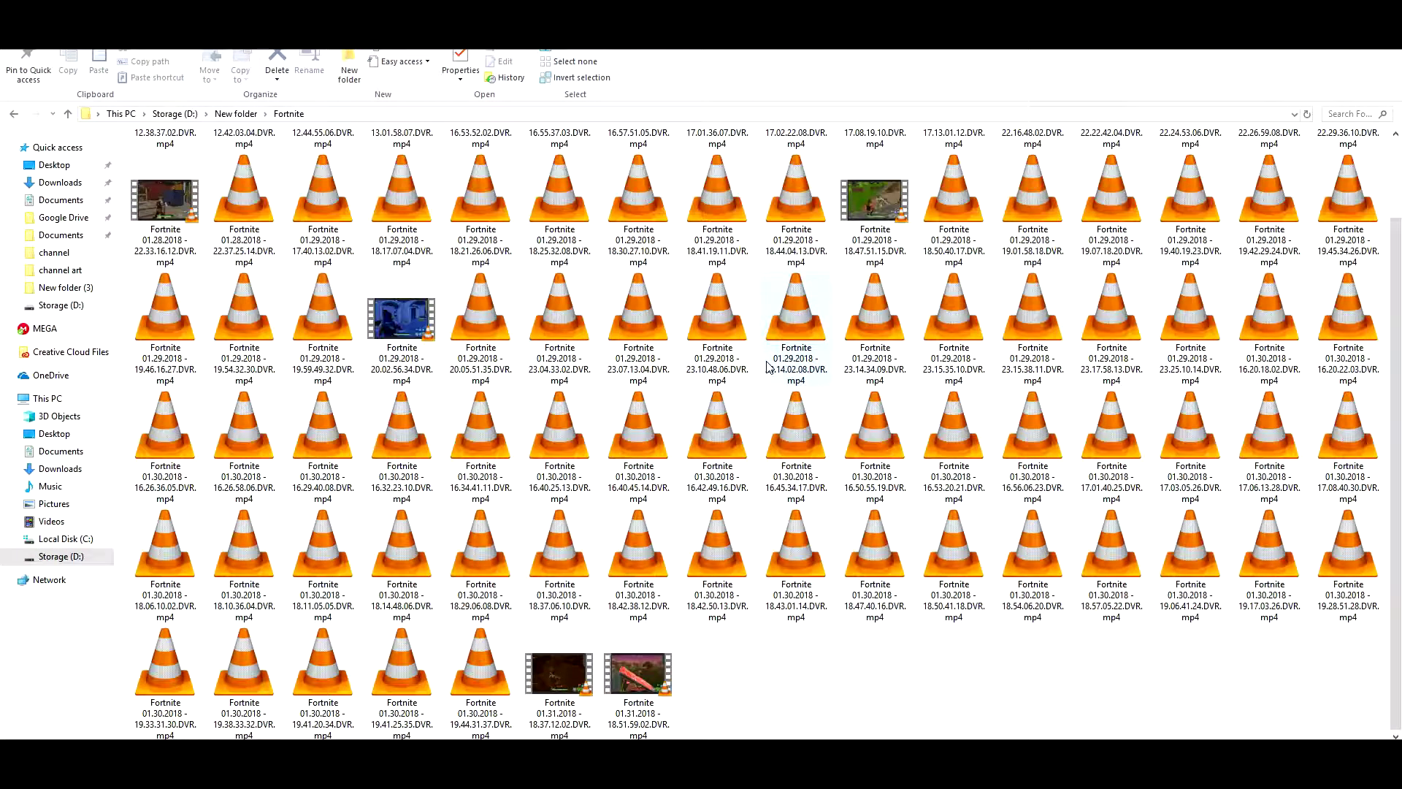
scroll(767, 365, "up", 1)
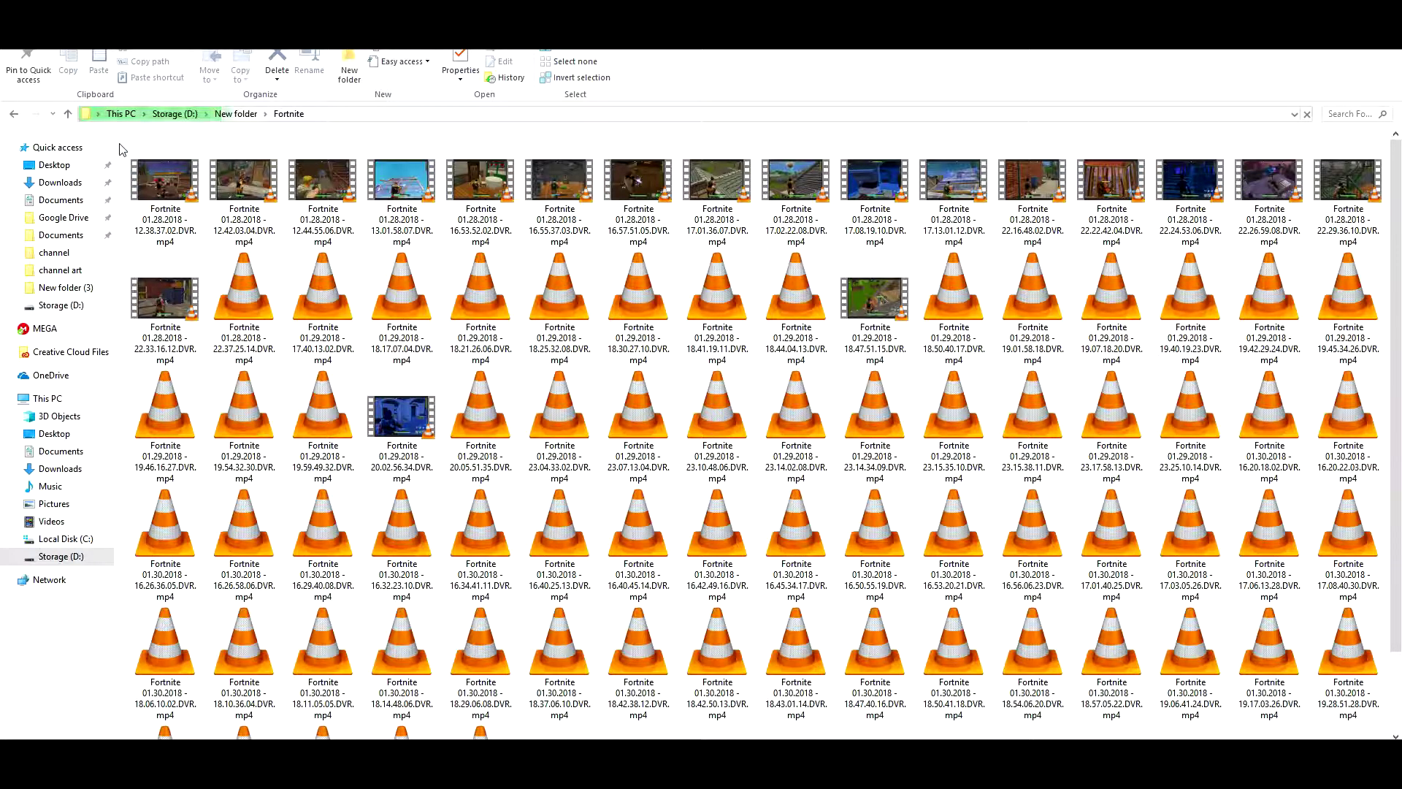
left_click_drag(127, 143, 1360, 300)
left_click_drag(900, 322, 747, 337)
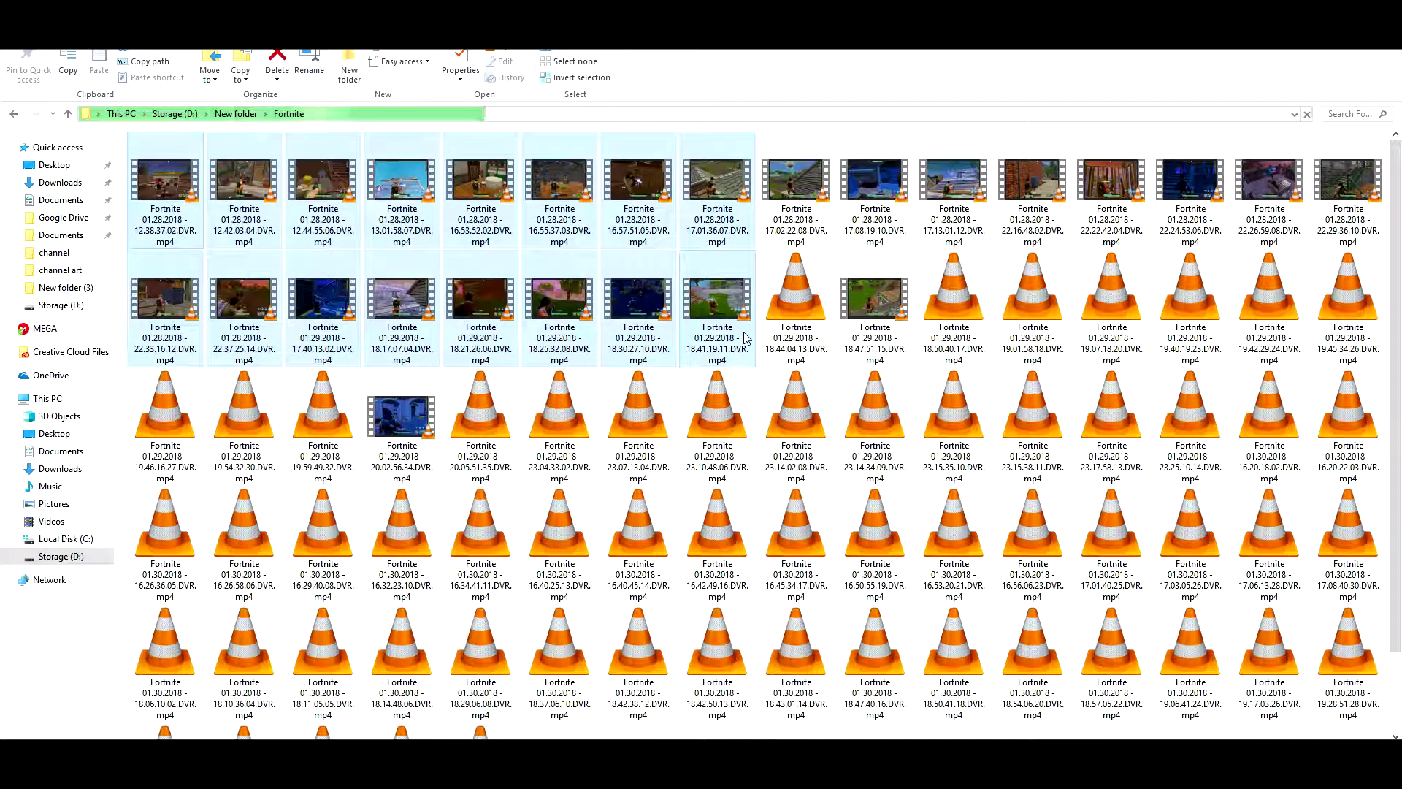
left_click_drag(610, 336, 304, 620)
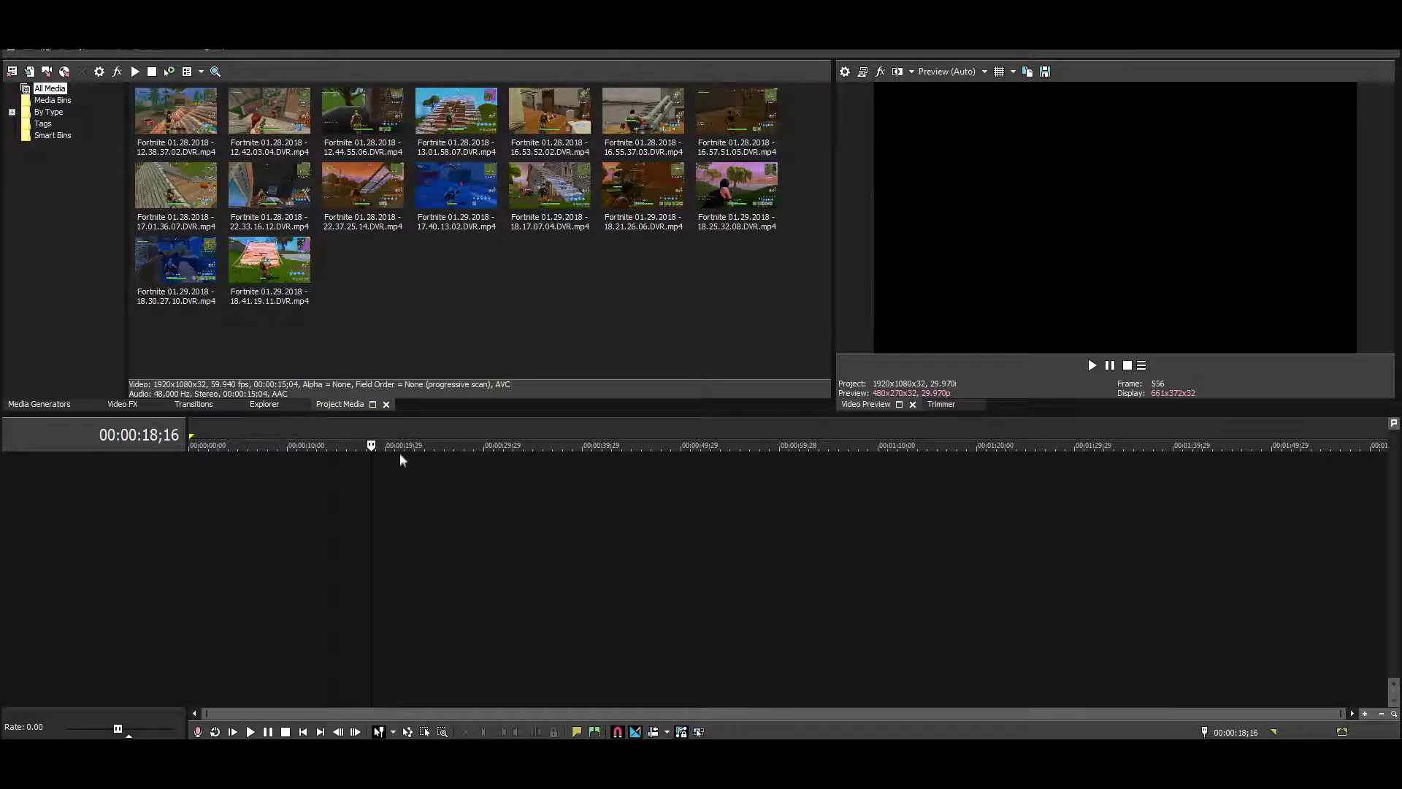
Step: Place the Fortnite 01.29.2018 - 18.41.19.11 clip at the start of the timeline and match the project video settings to it
left_click(192, 436)
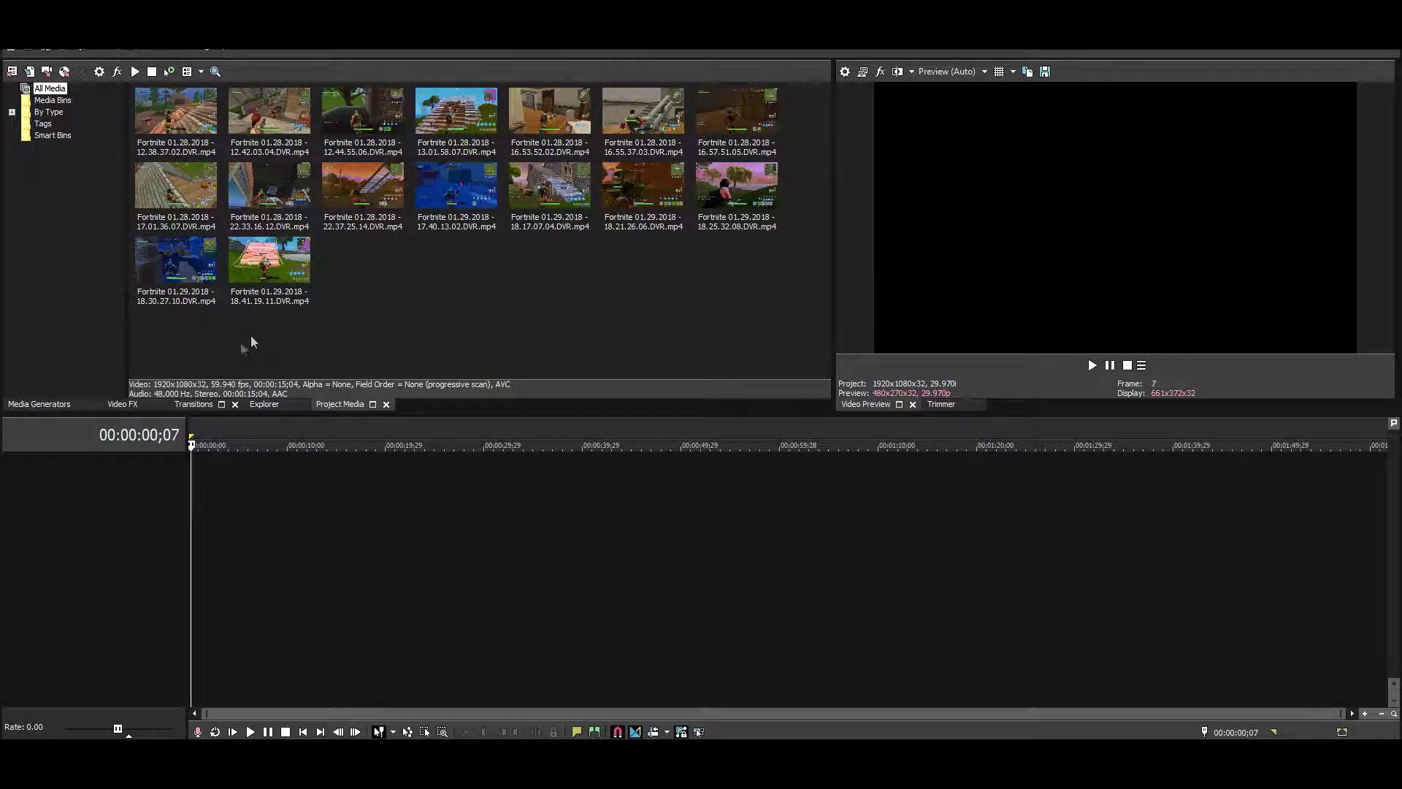
left_click(276, 275)
left_click_drag(276, 275, 192, 503)
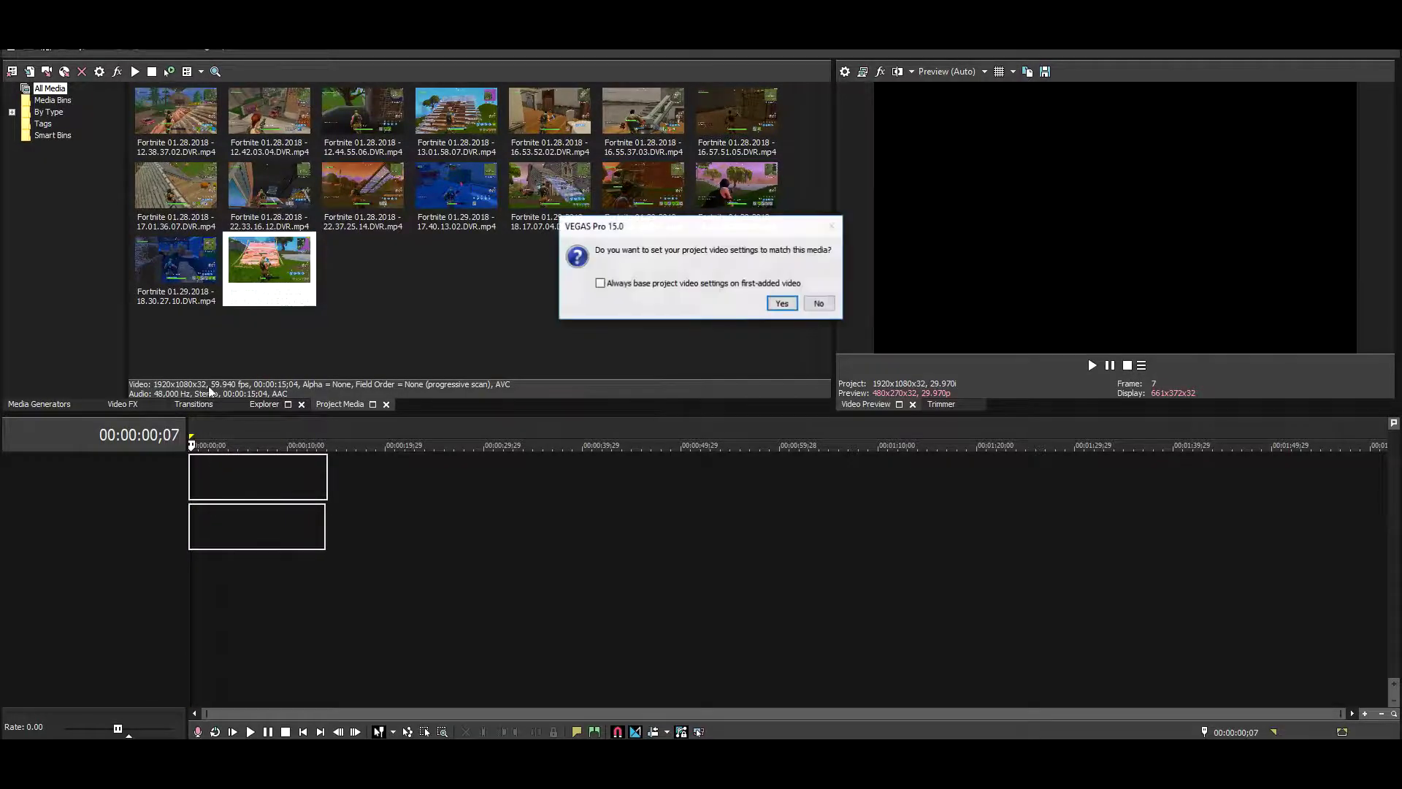
left_click(783, 304)
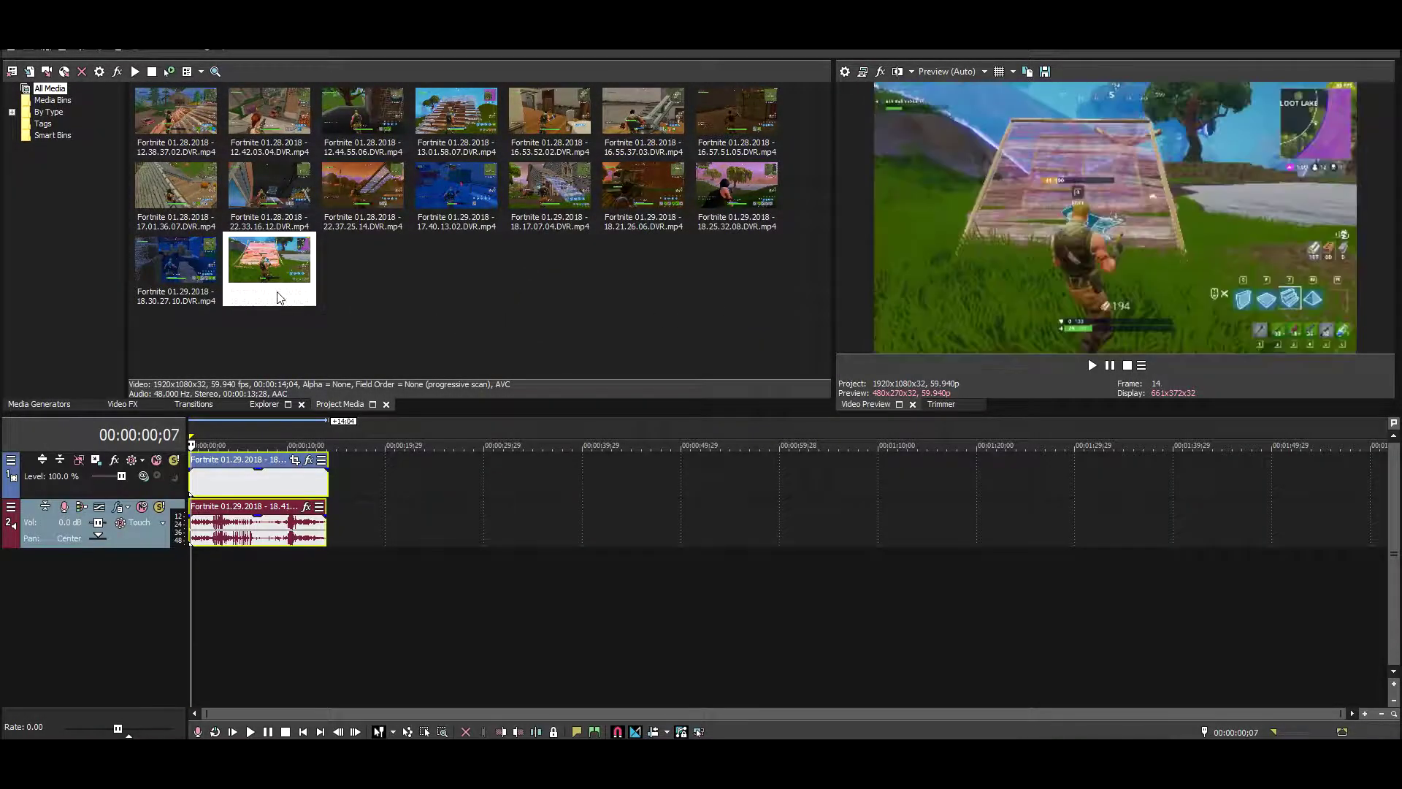
Step: Append the 01.29.2018 clips 18.30.27.10, 18.25.32.08 and 18.21.26.06 to the timeline end to end, in that order
left_click(160, 272)
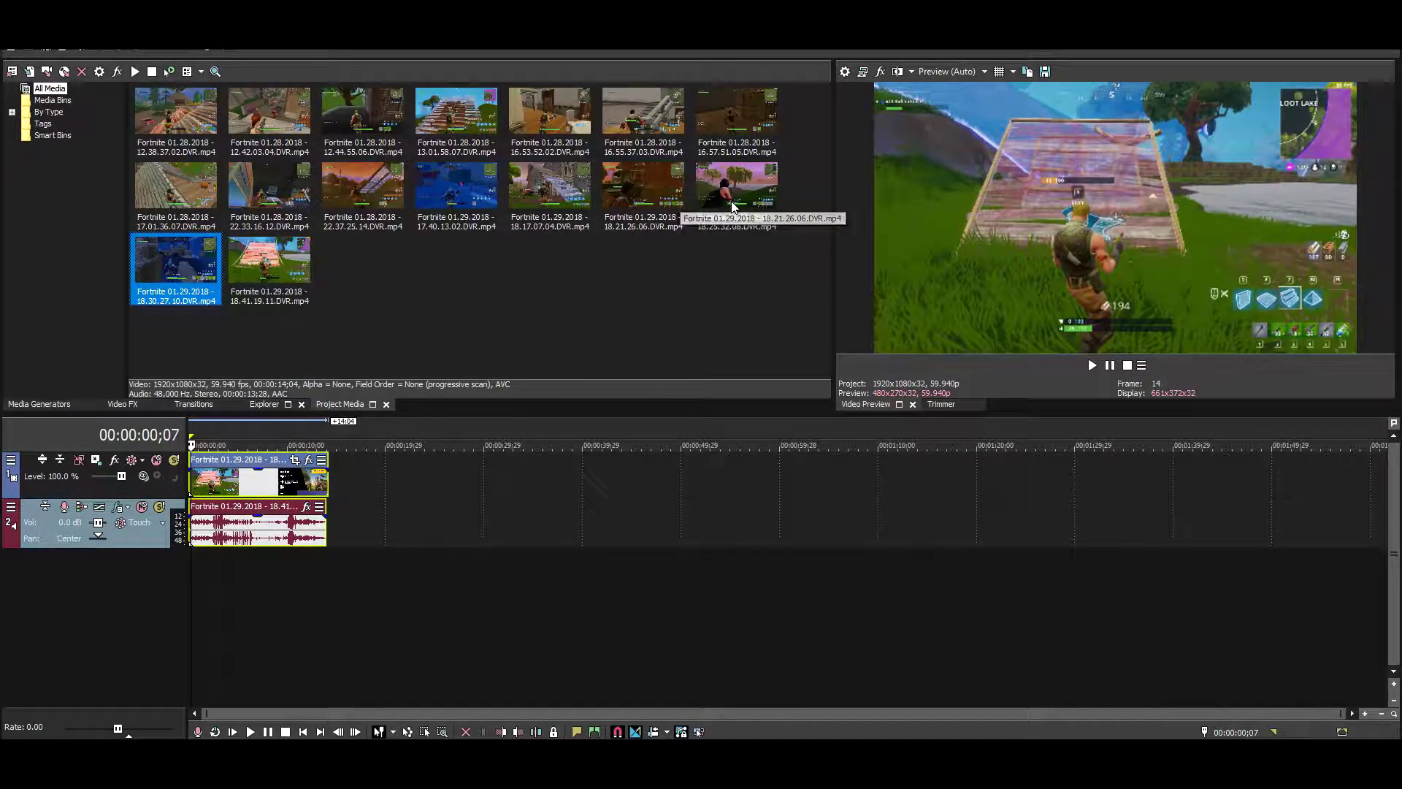
left_click_drag(182, 270, 335, 494)
left_click_drag(734, 188, 541, 488)
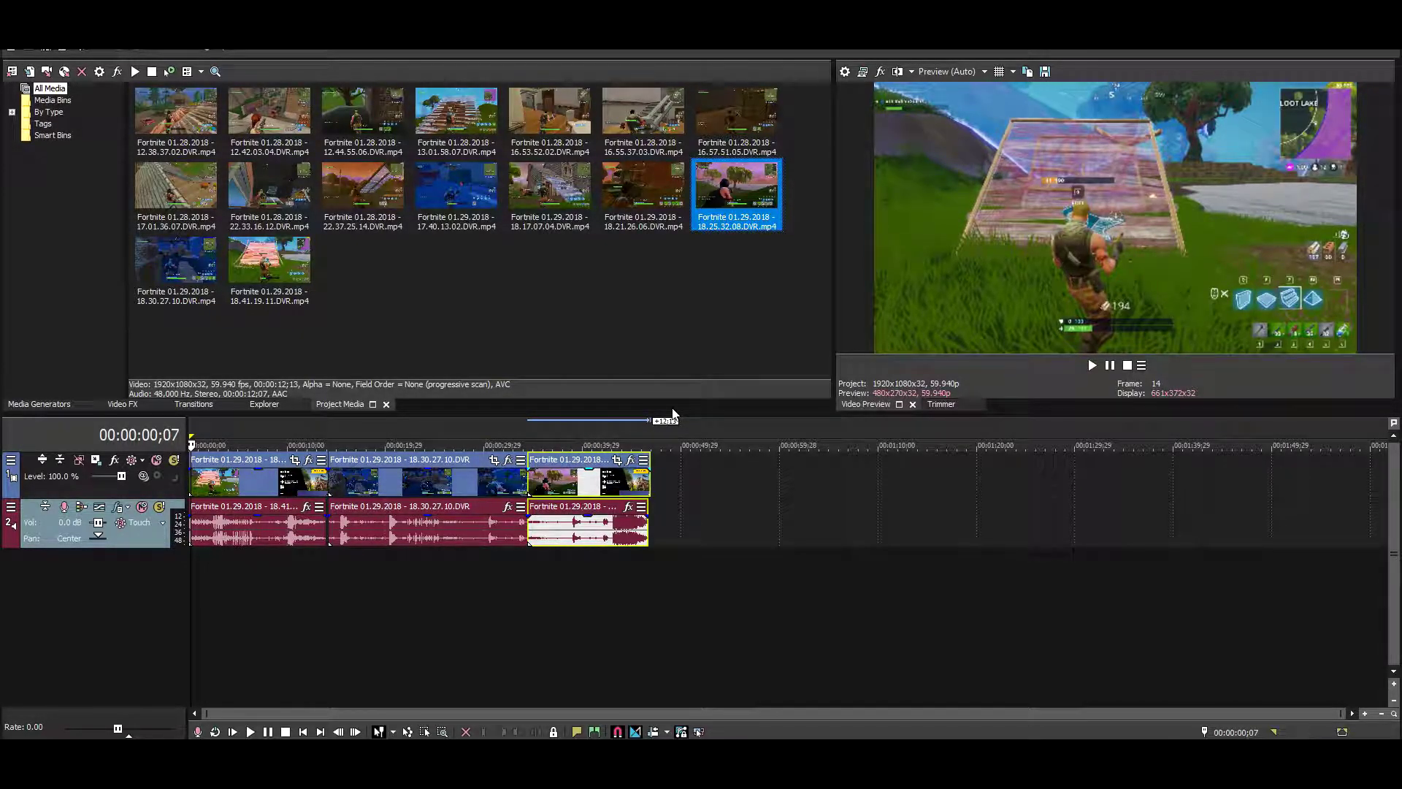
left_click_drag(652, 207, 664, 500)
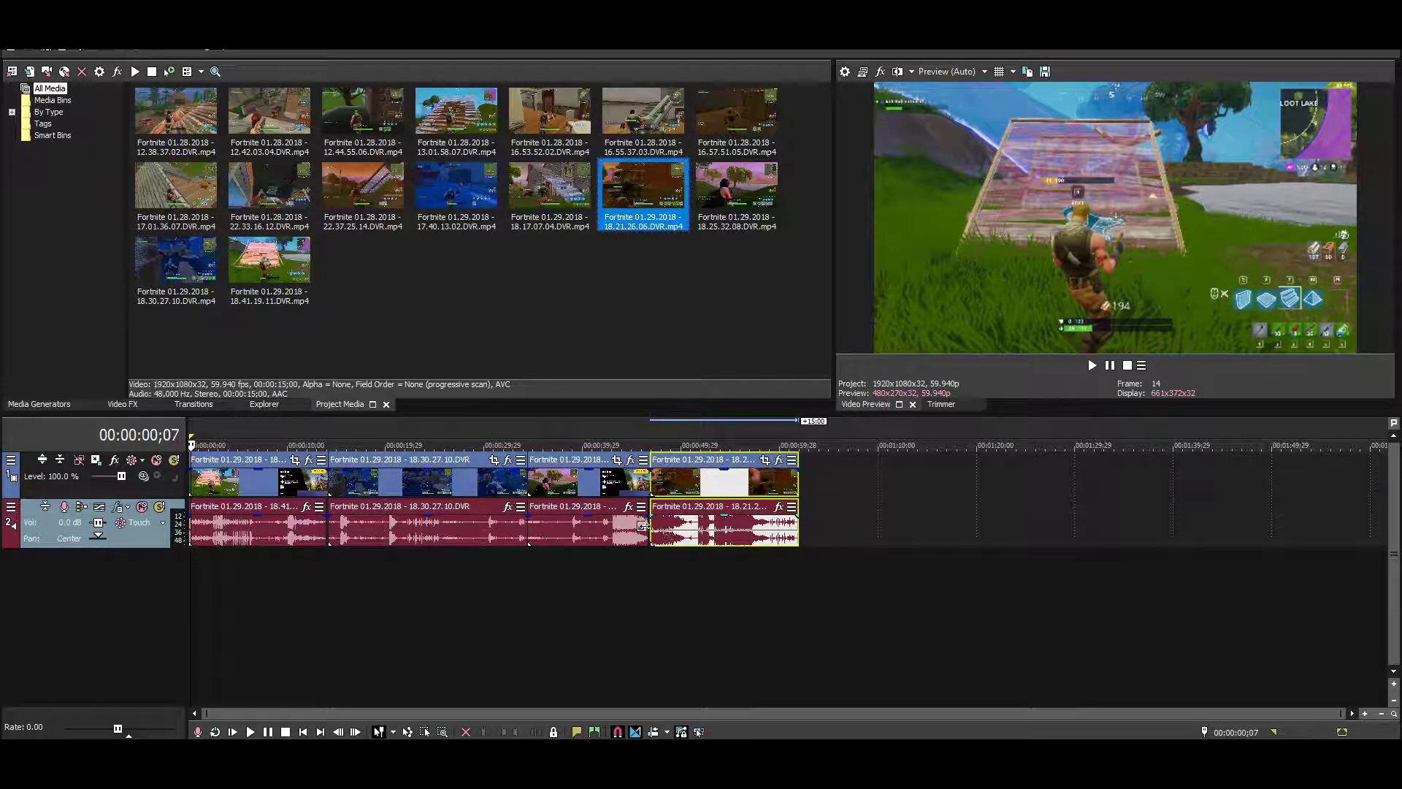
left_click(726, 516)
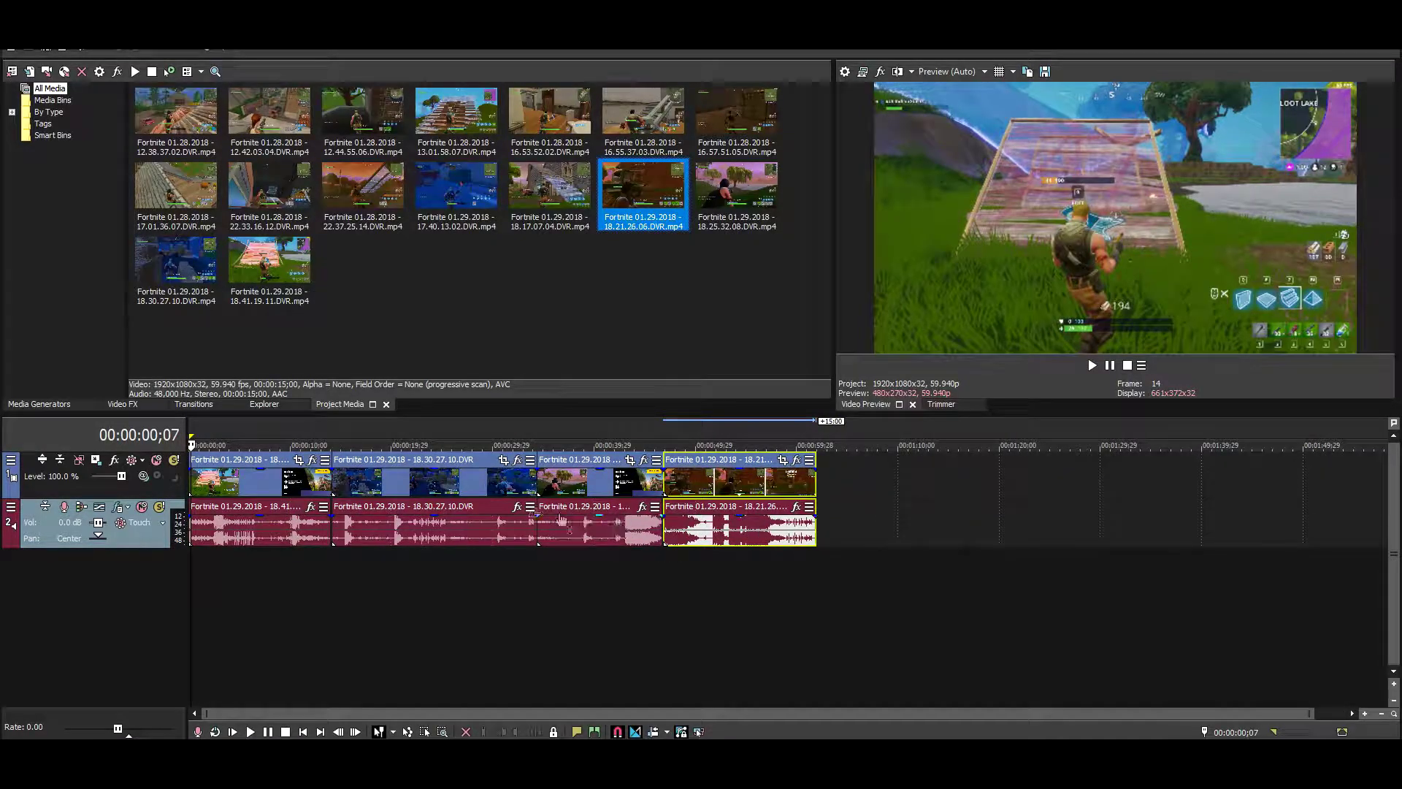
Step: Find the cut point in the first timeline clip and split it at 00:00:09;19
mouse_move(230, 423)
left_mouse_down()
mouse_move(501, 427)
mouse_move(230, 427)
left_mouse_up()
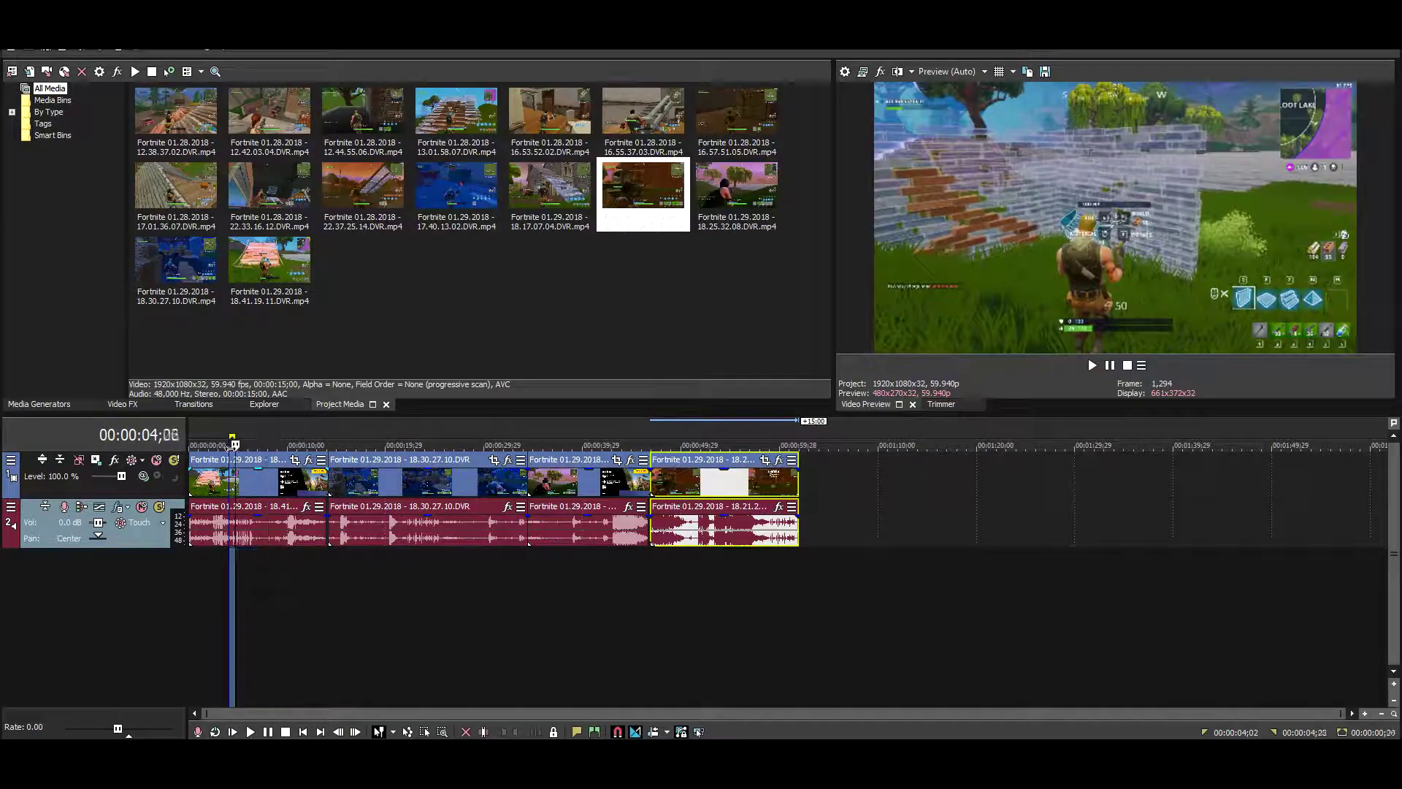
left_click(191, 431)
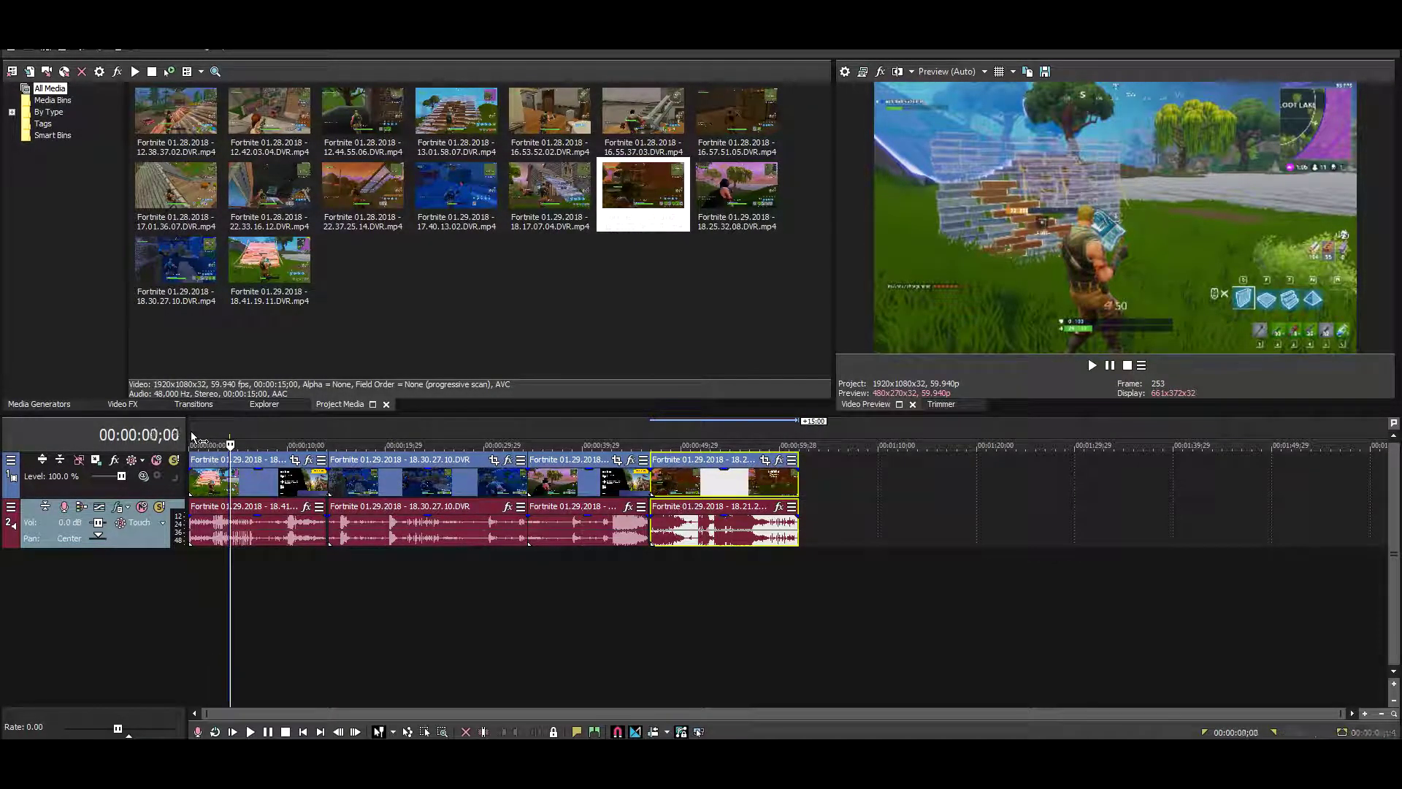
left_click(234, 471)
left_click(273, 482)
left_click(246, 488)
left_click(277, 494)
left_click(305, 500)
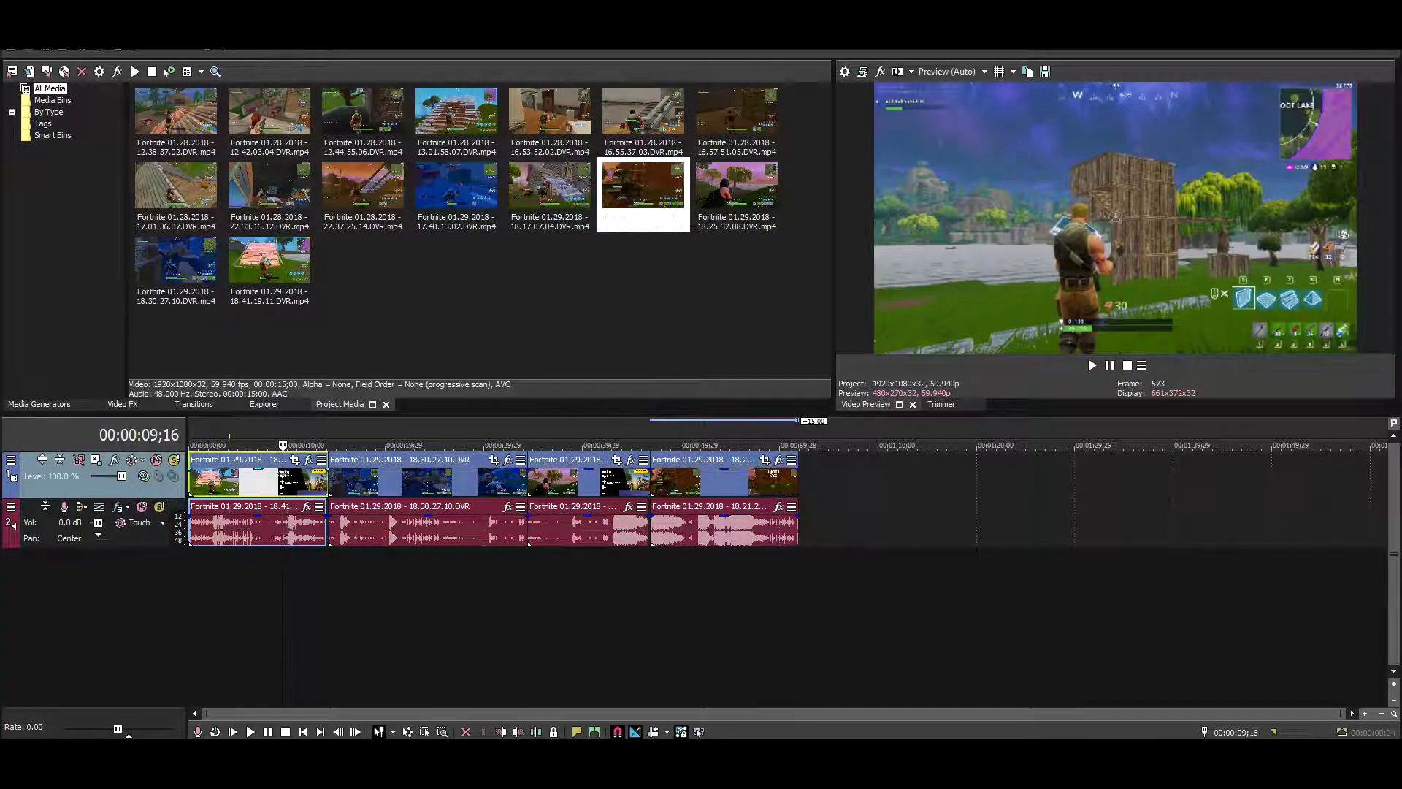
left_click(284, 478)
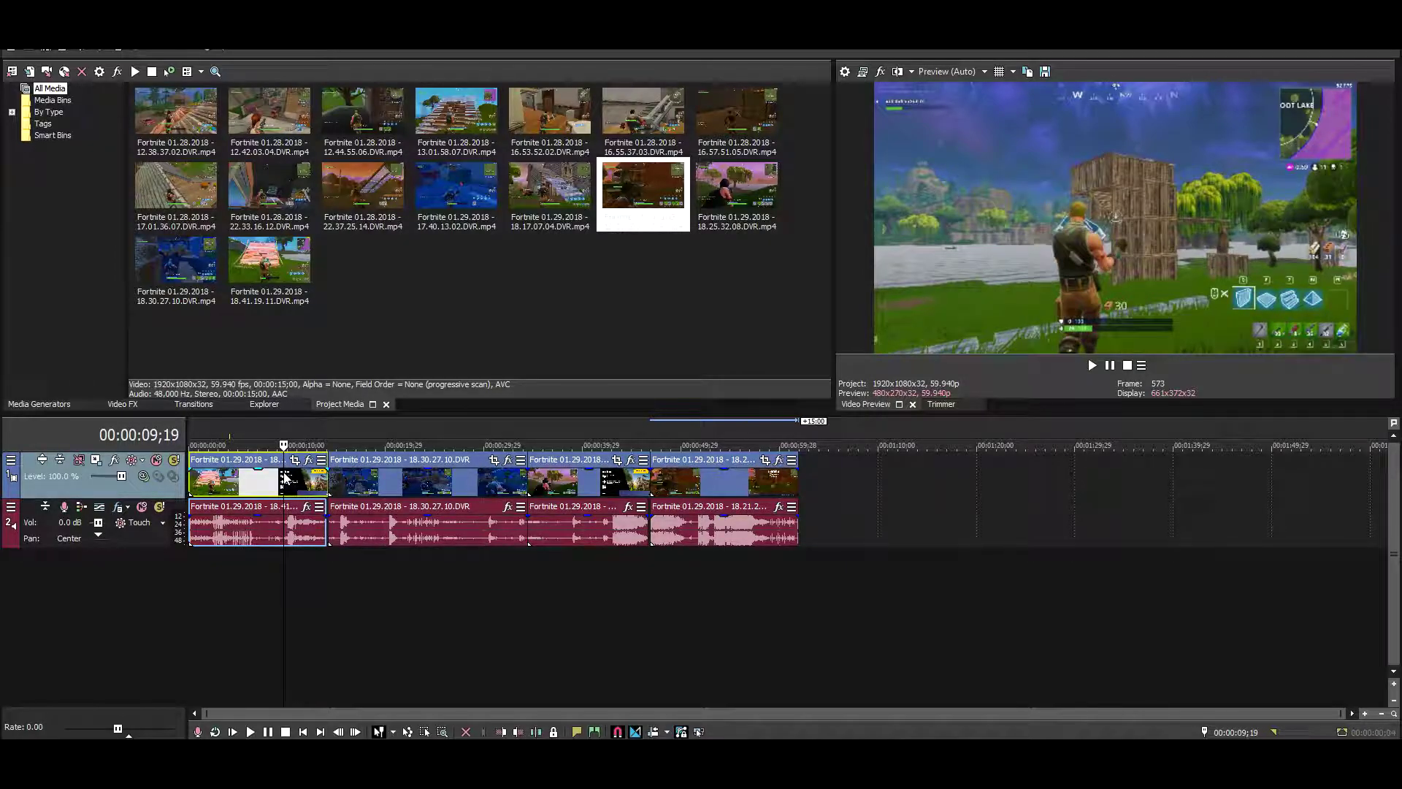
key("s")
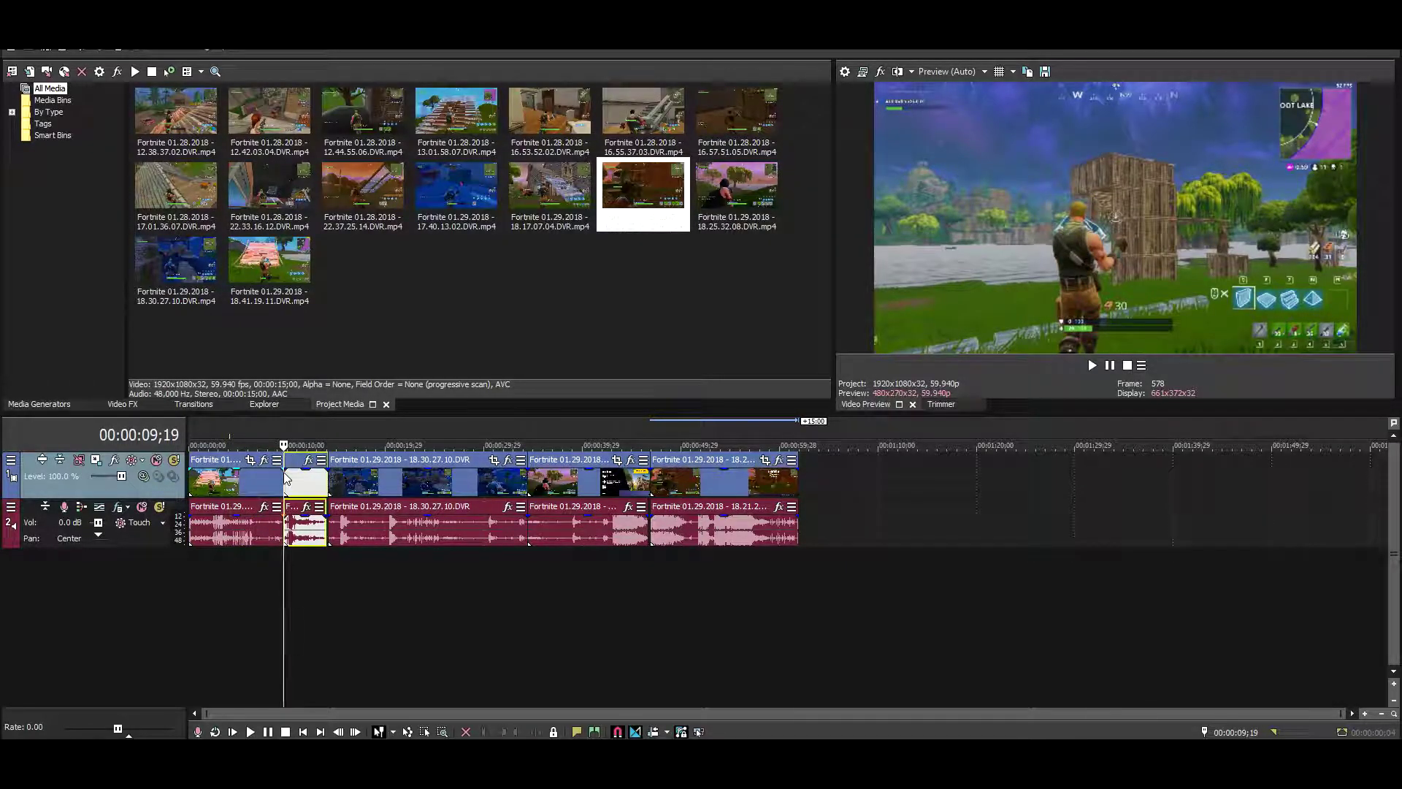
Step: Split the second piece of the first clip at 00:00:11;05 and delete the section between 00:00:09;19 and that point
left_click(298, 482)
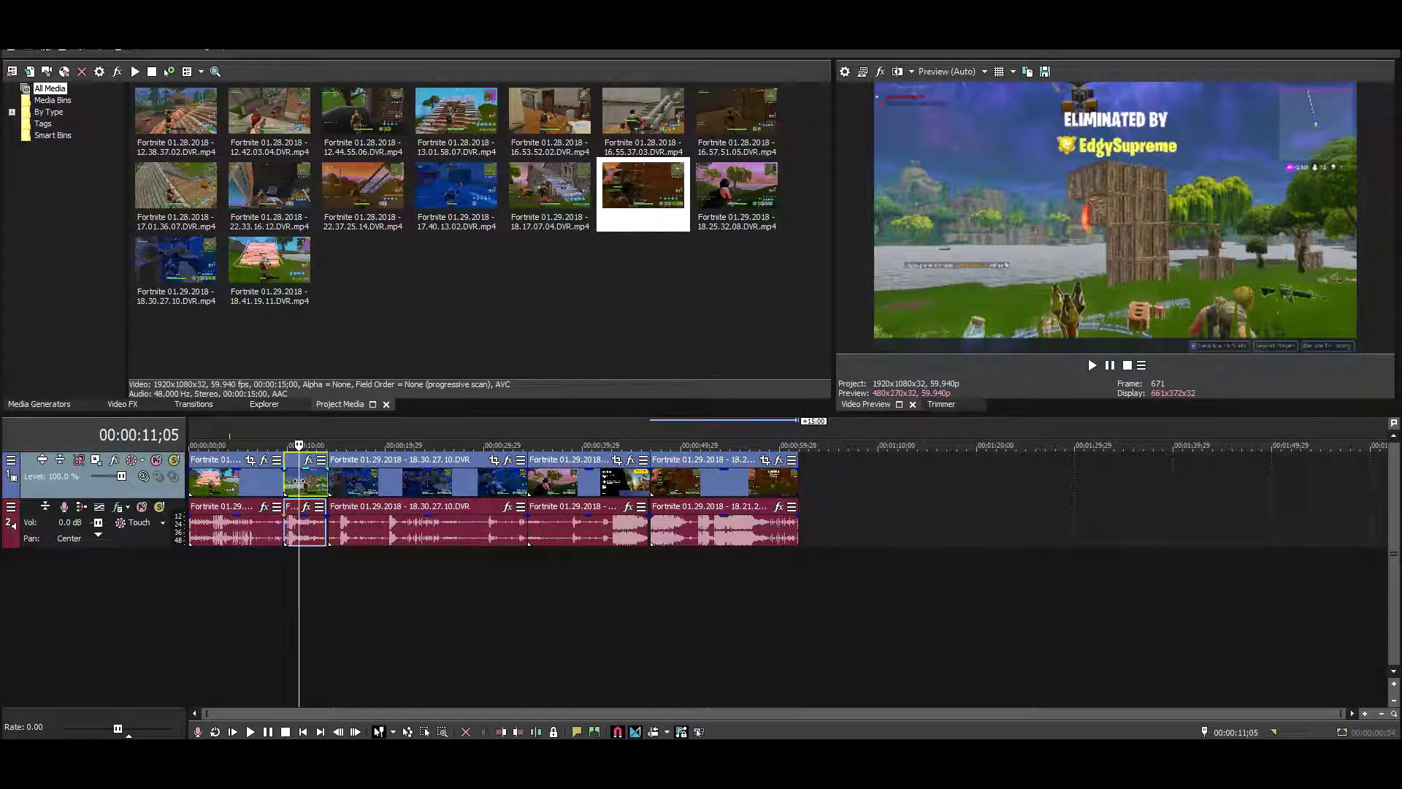
left_click_drag(299, 482, 290, 488)
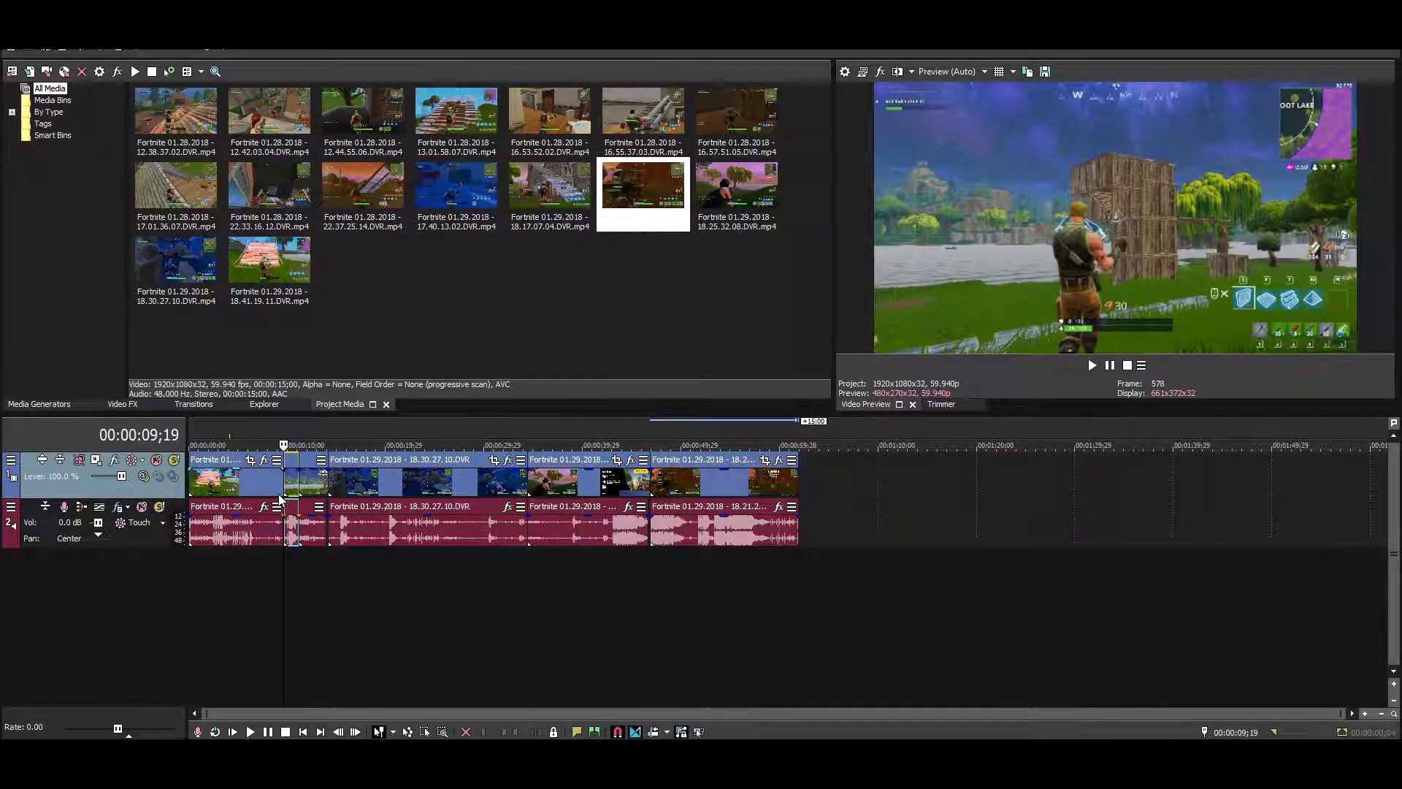
key("Delete")
Step: Select every clip after the gap and shift them together back against the first piece, closing the gap
left_click(311, 482)
left_click(681, 523, "shift")
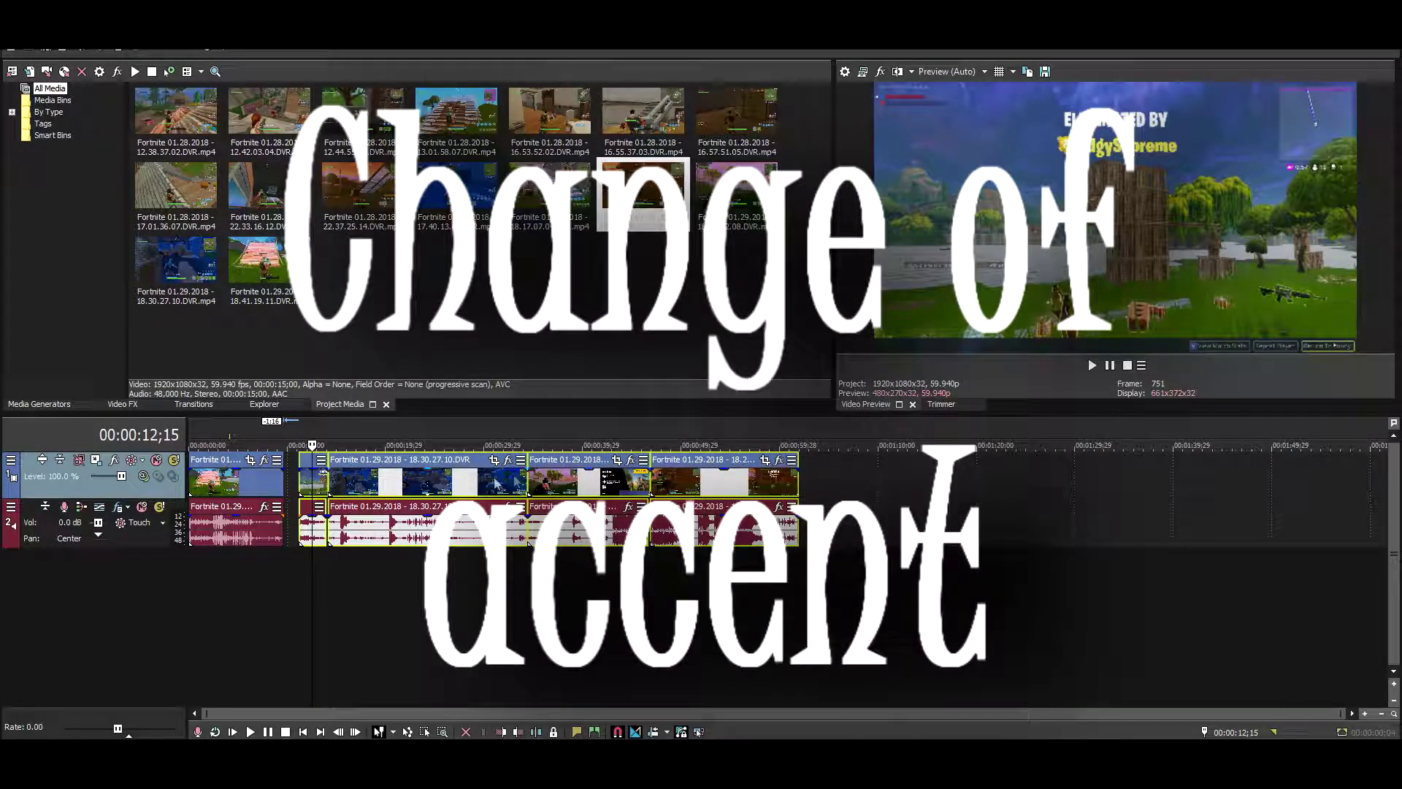
left_click_drag(704, 494, 696, 497)
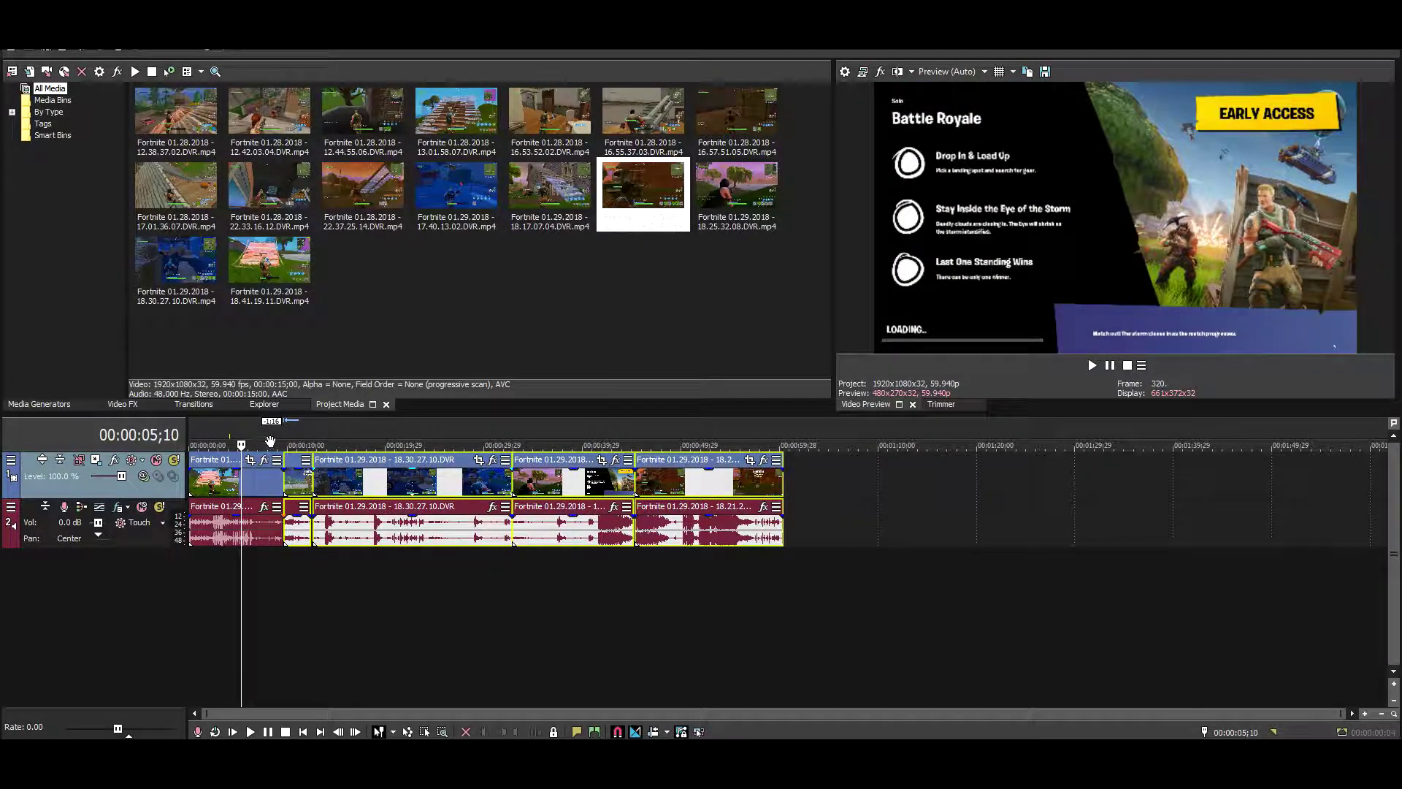
Step: Check the first clip around its cut and play the beginning of the timeline to hear its audio
left_click(283, 440)
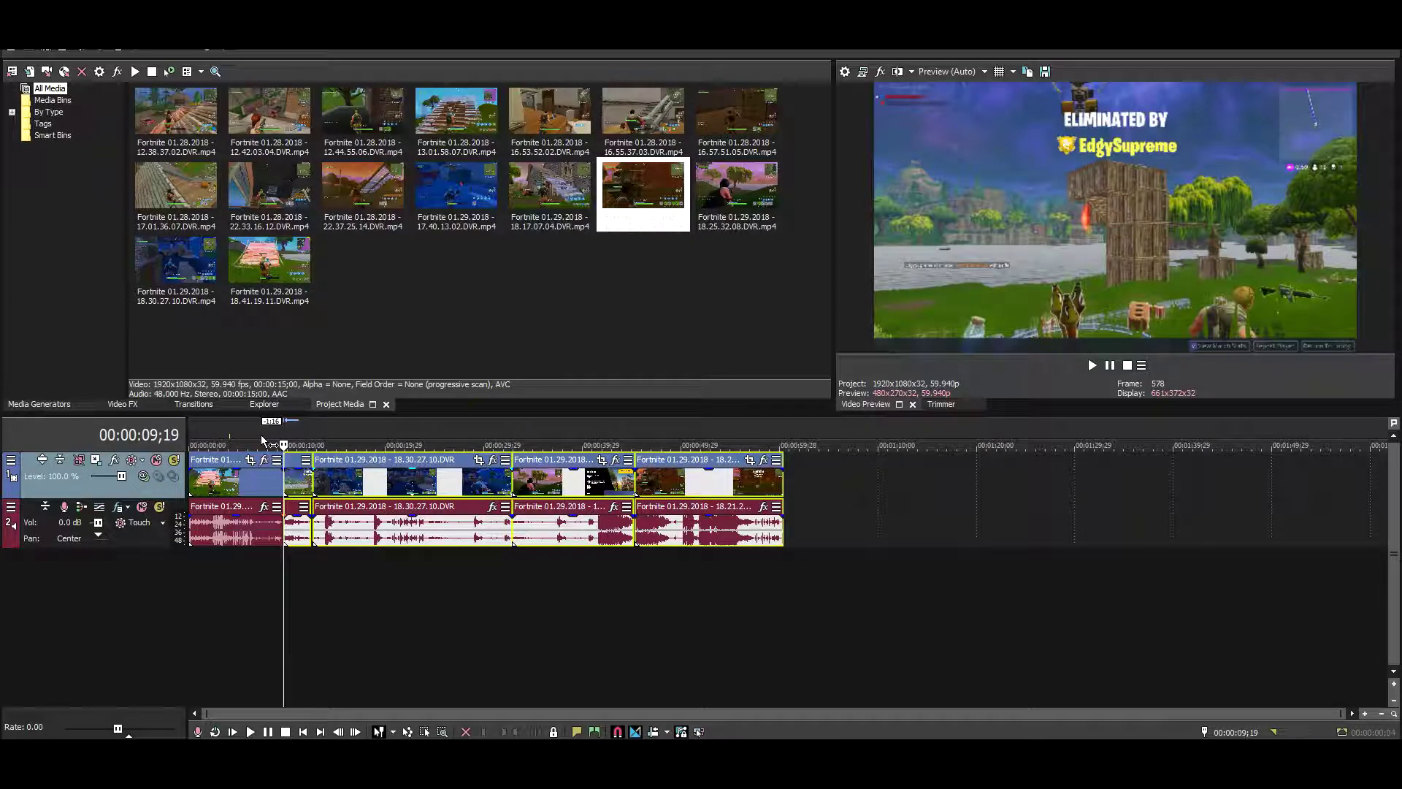
left_click(229, 440)
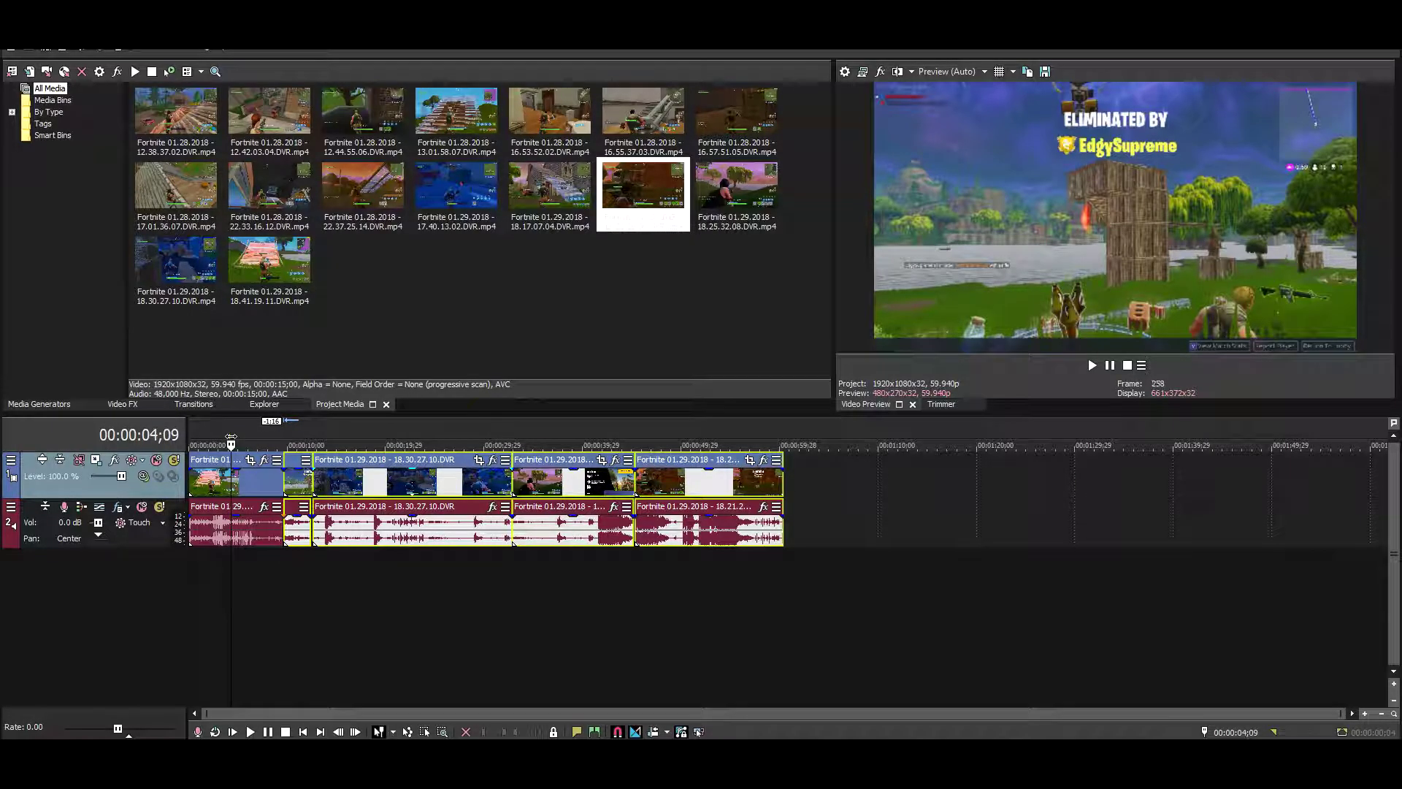
left_click(235, 440)
left_click(268, 440)
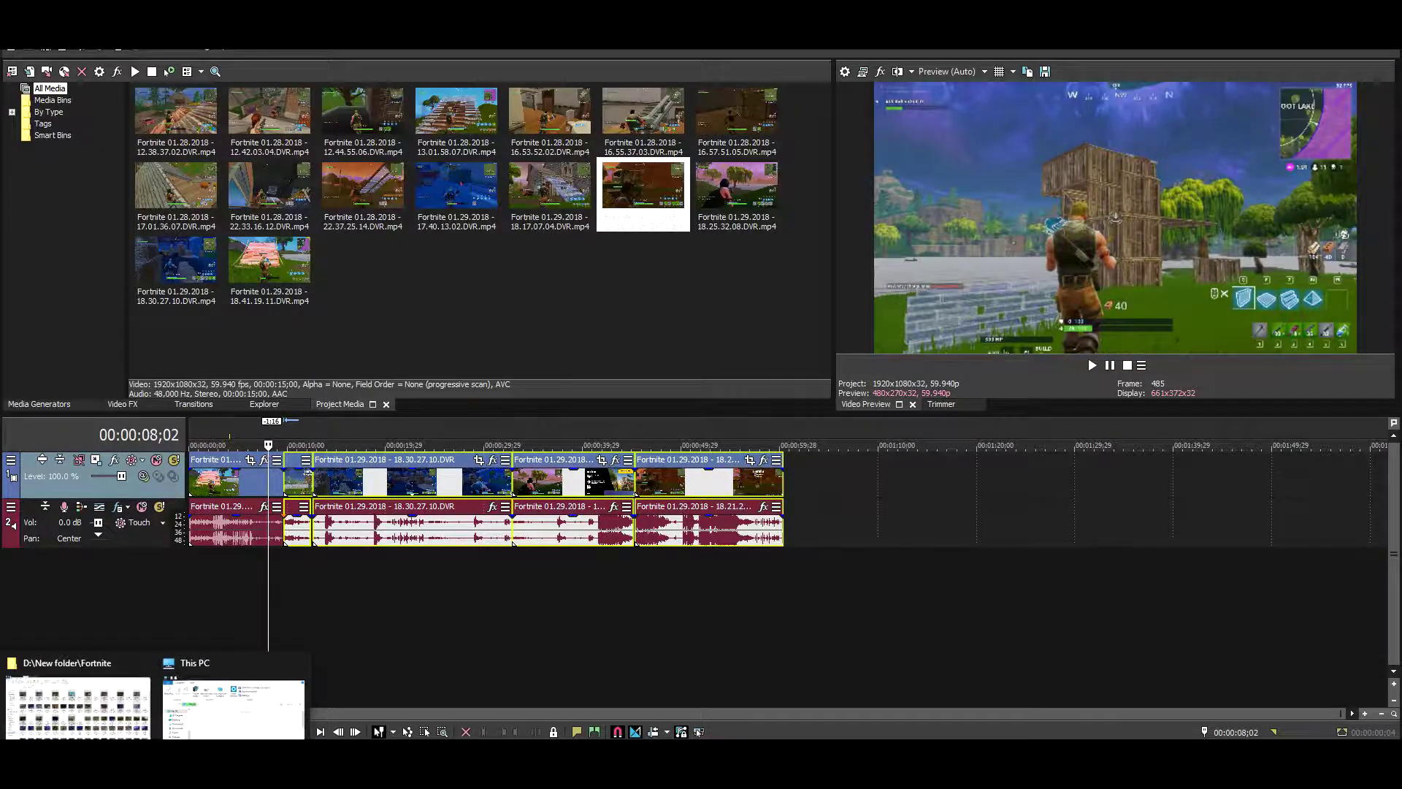
left_click(193, 440)
key("space")
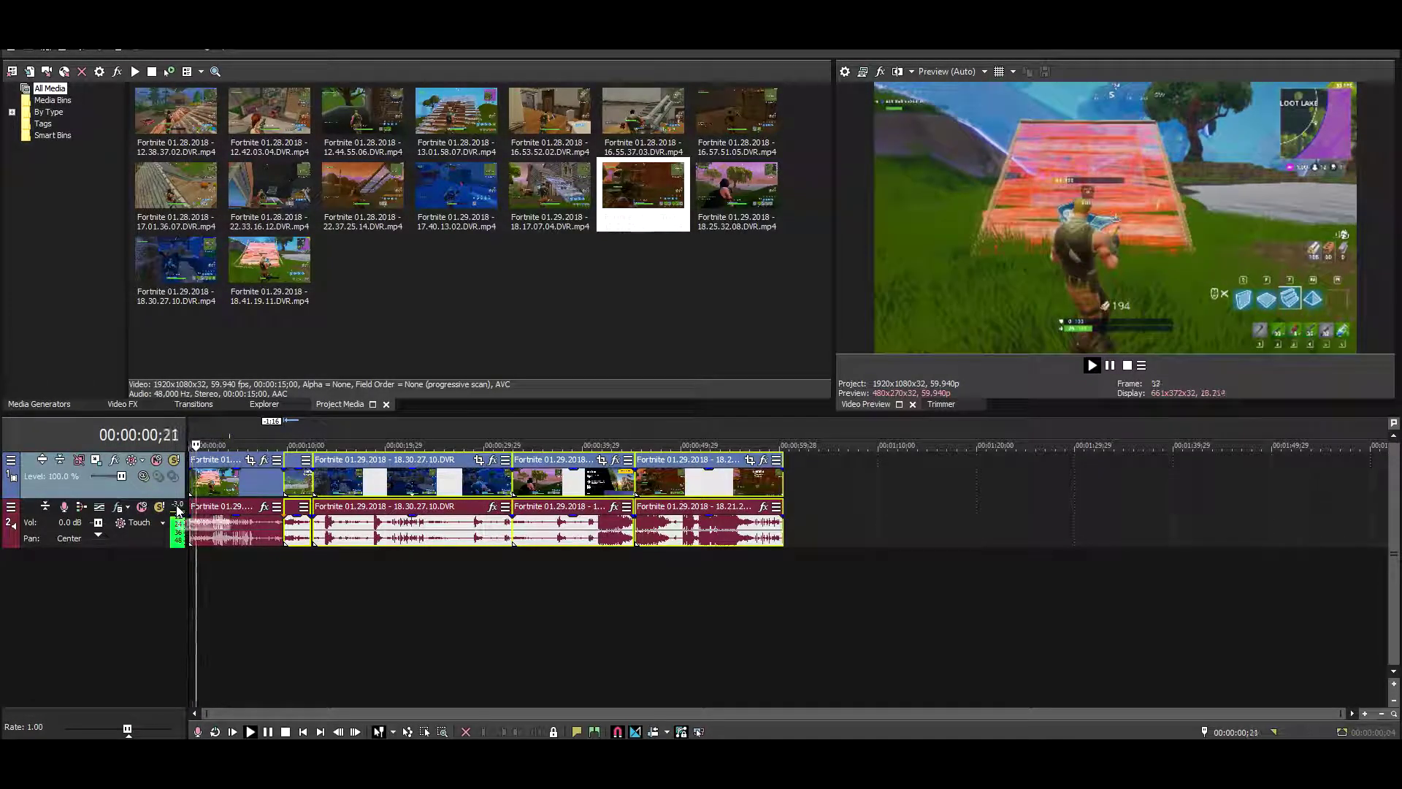
key("space")
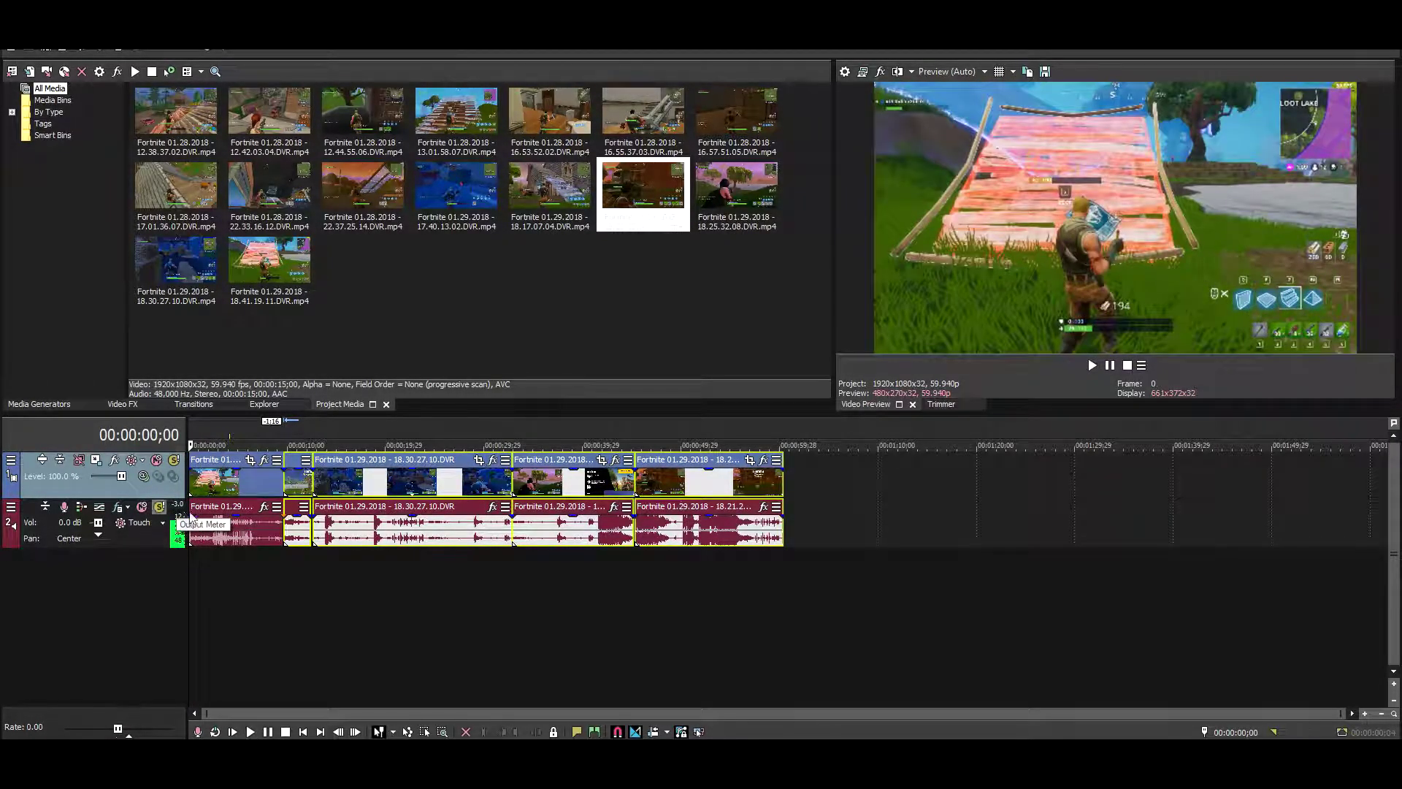
Step: Set the gameplay audio track's volume to -28.0 dB while listening to the playback
left_click(232, 526)
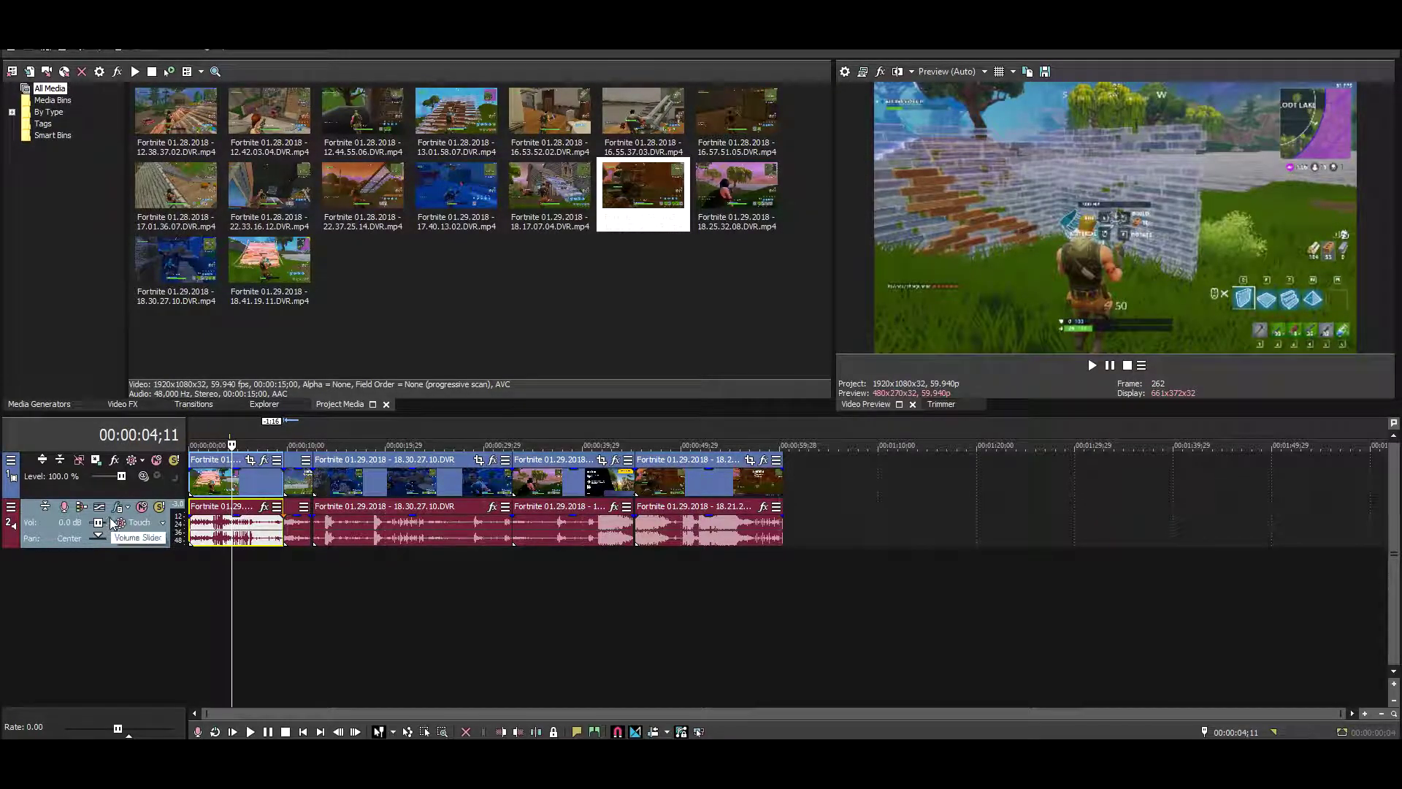
scroll(104, 526, "up", 1)
scroll(96, 526, "down", 4)
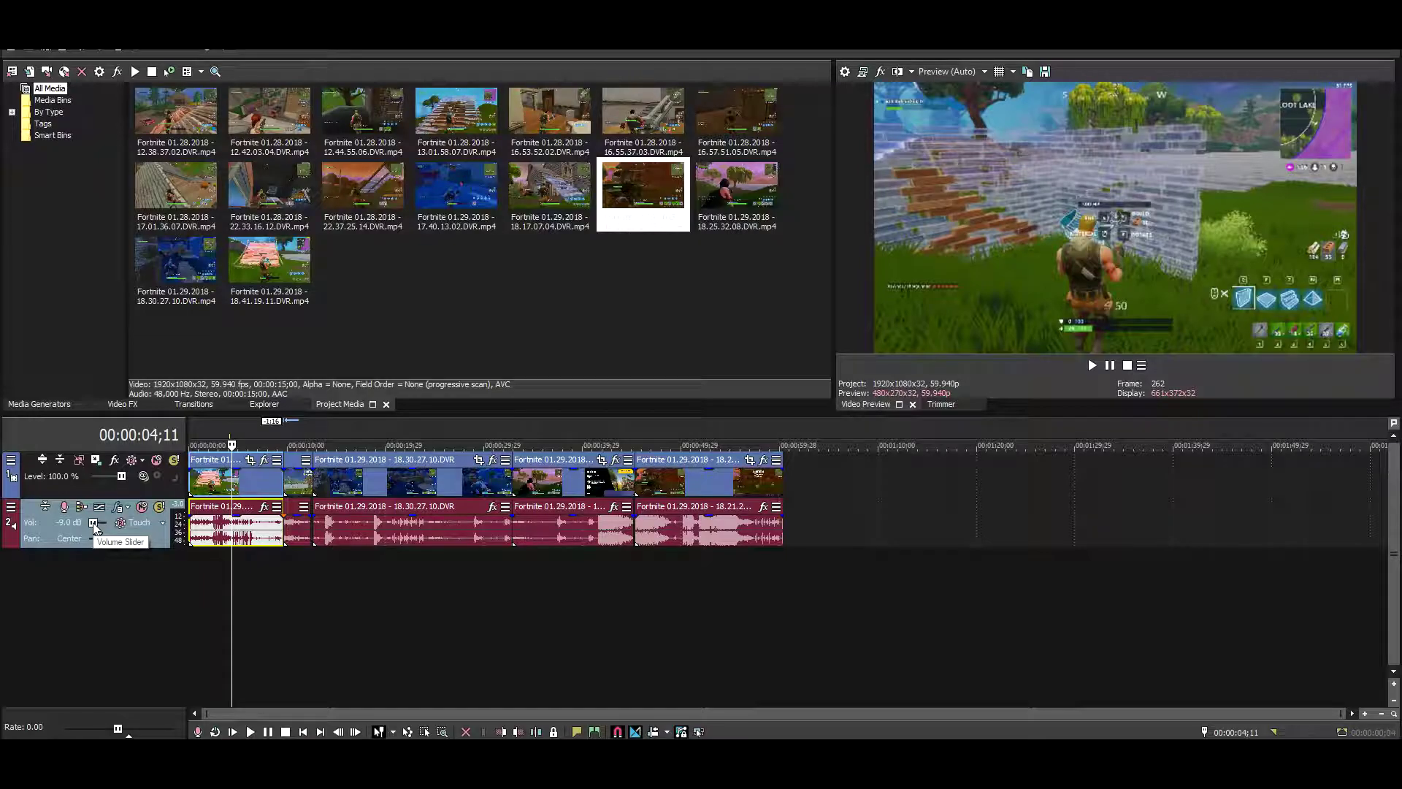
scroll(95, 527, "down", 5)
key("space")
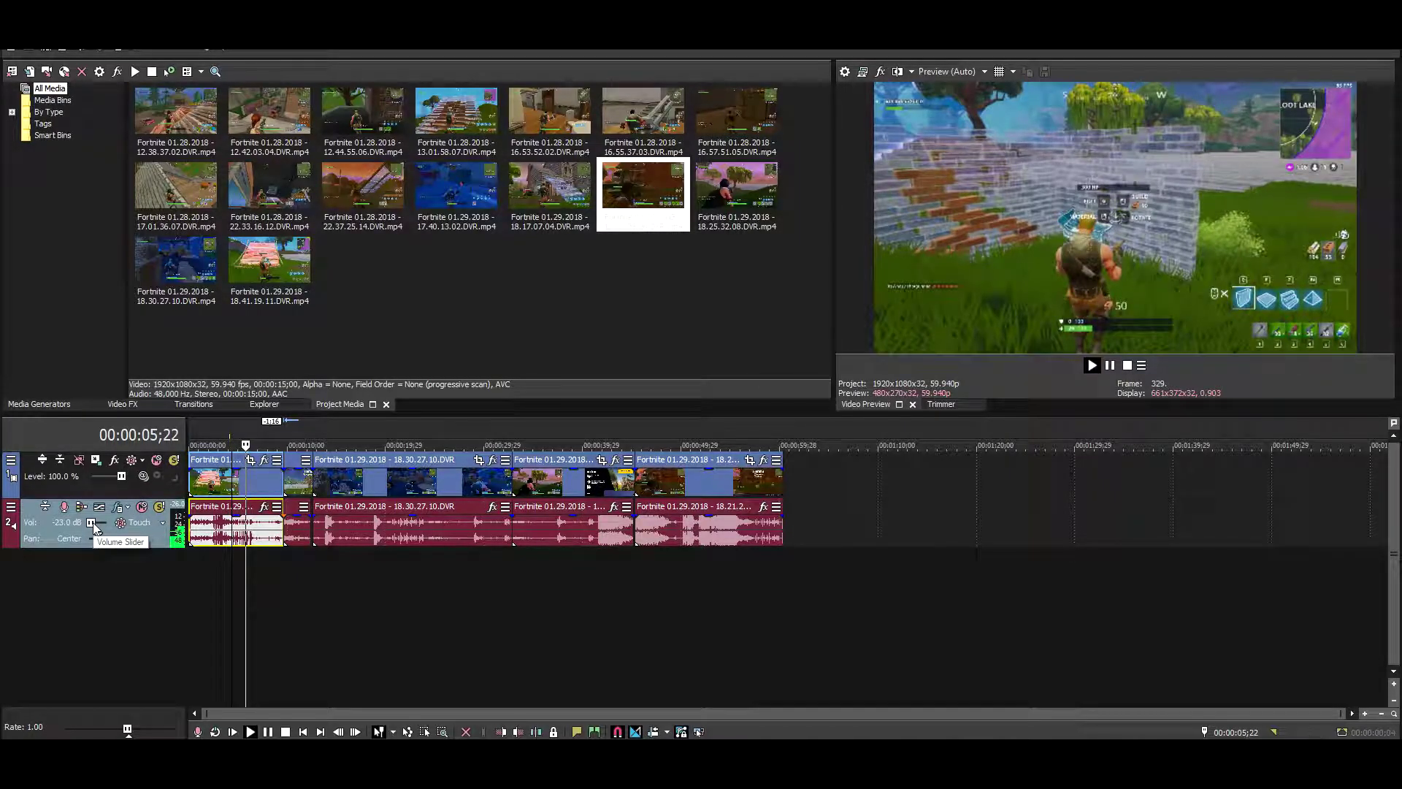
scroll(94, 527, "down", 4)
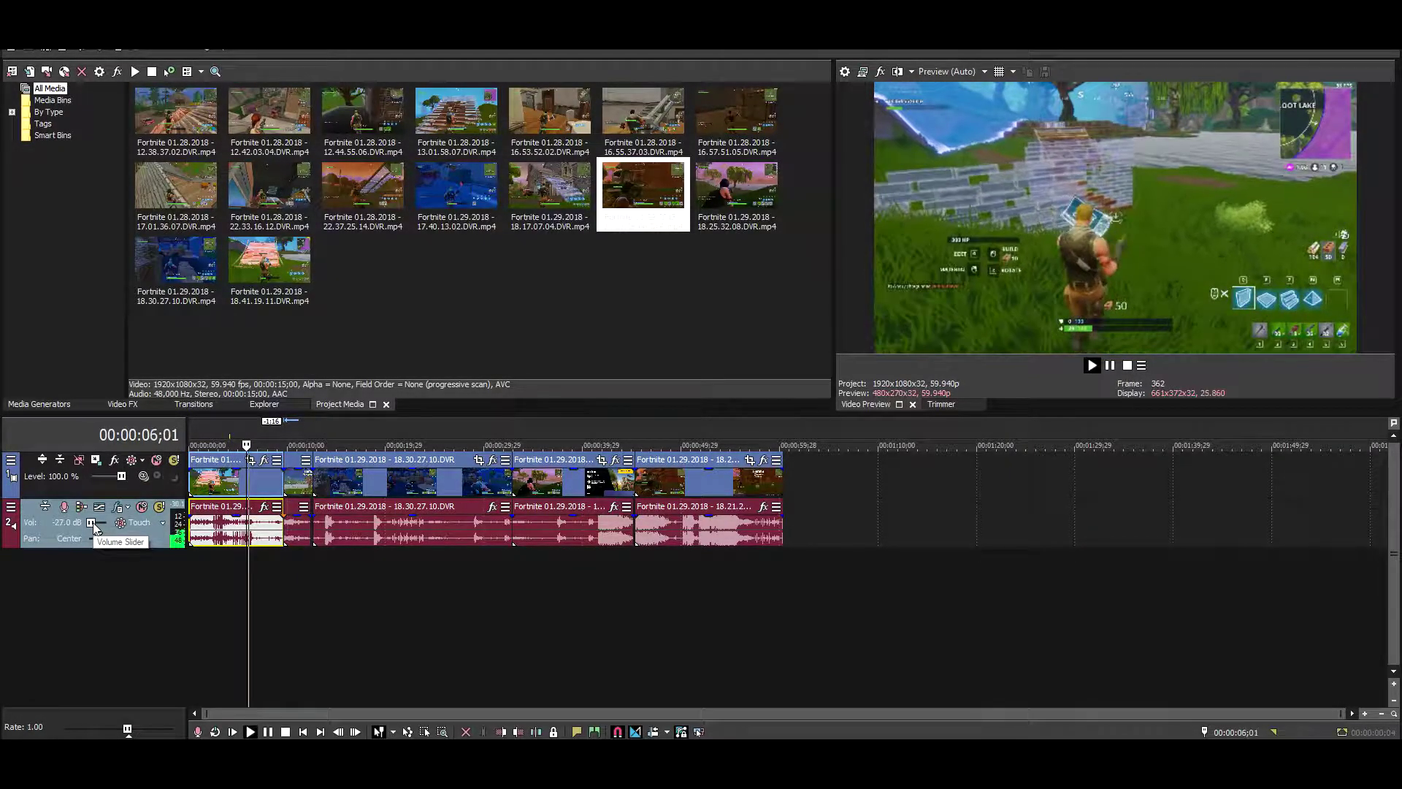
scroll(94, 528, "down", 5)
key("Return")
key("space")
scroll(94, 528, "up", 2)
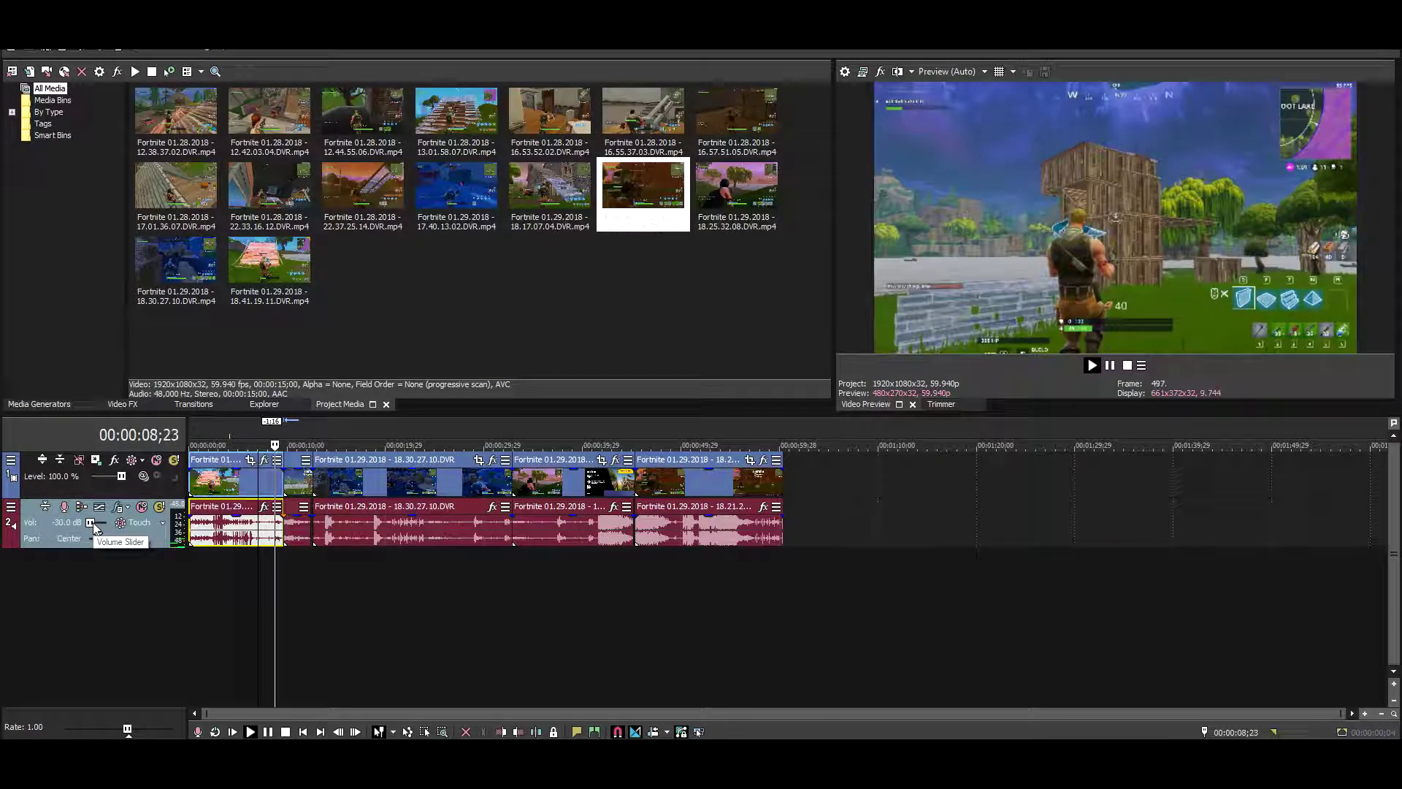
scroll(94, 527, "up", 2)
key("Return")
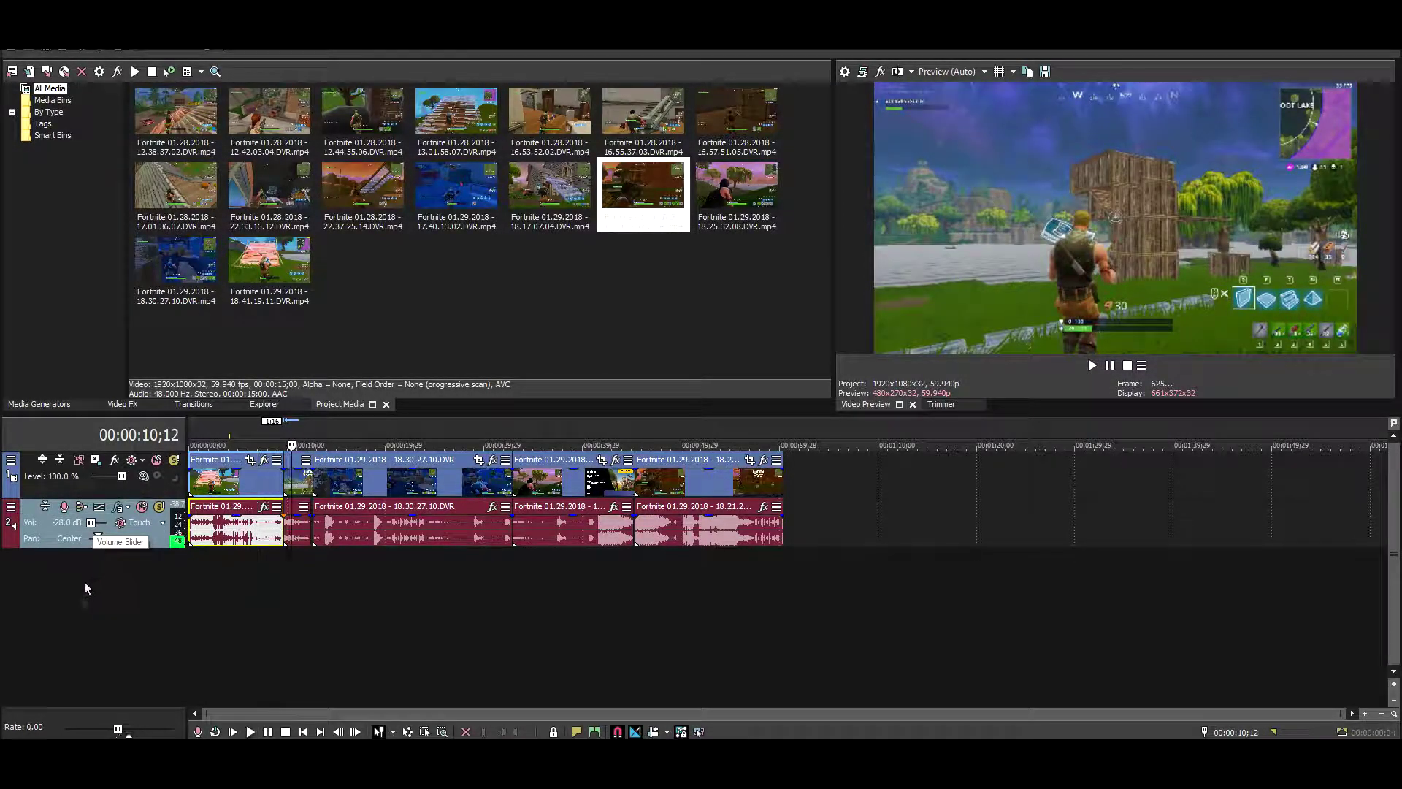
Step: Switch to the This PC window in File Explorer and look through the Music folder for a background song
mouse_move(192, 714)
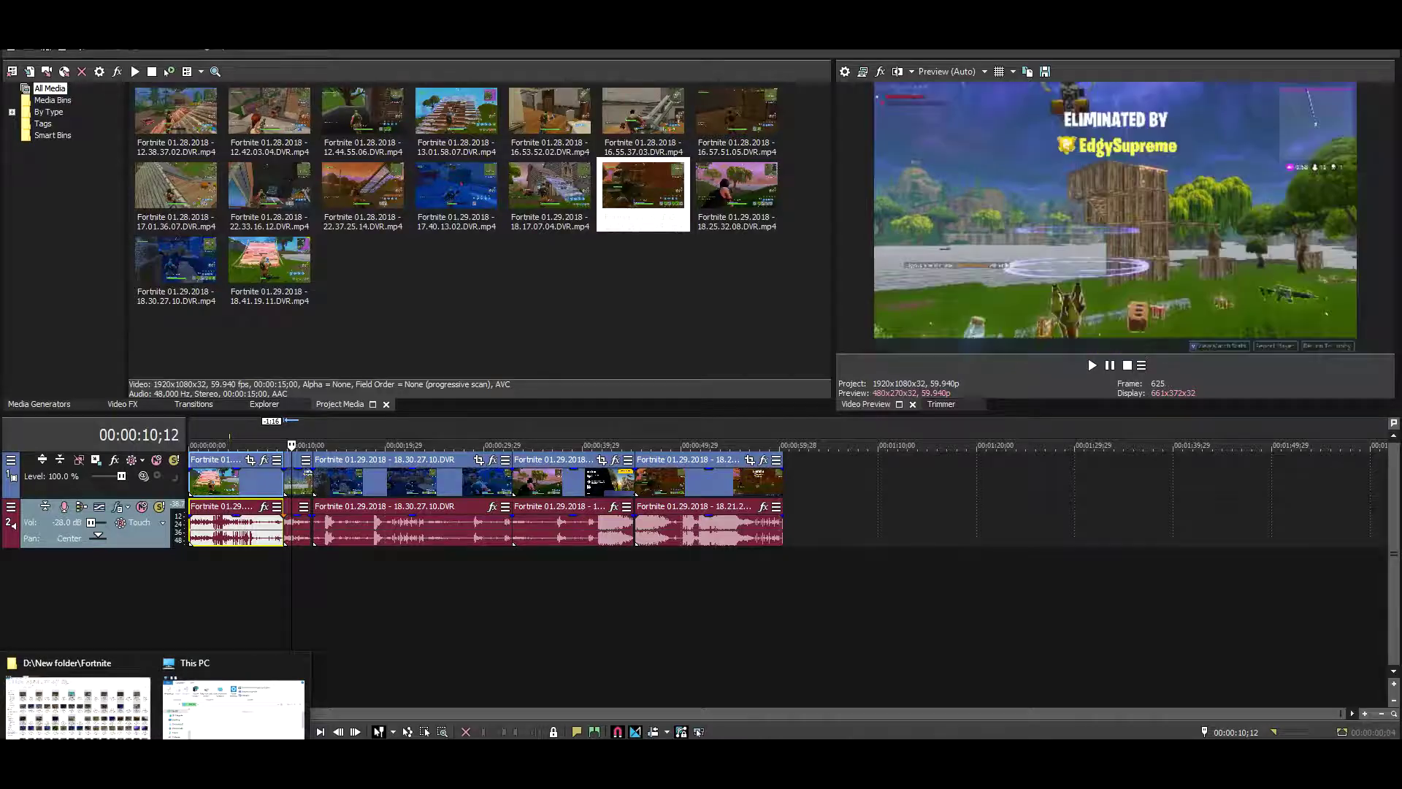
left_click(191, 713)
scroll(658, 256, "down", 3)
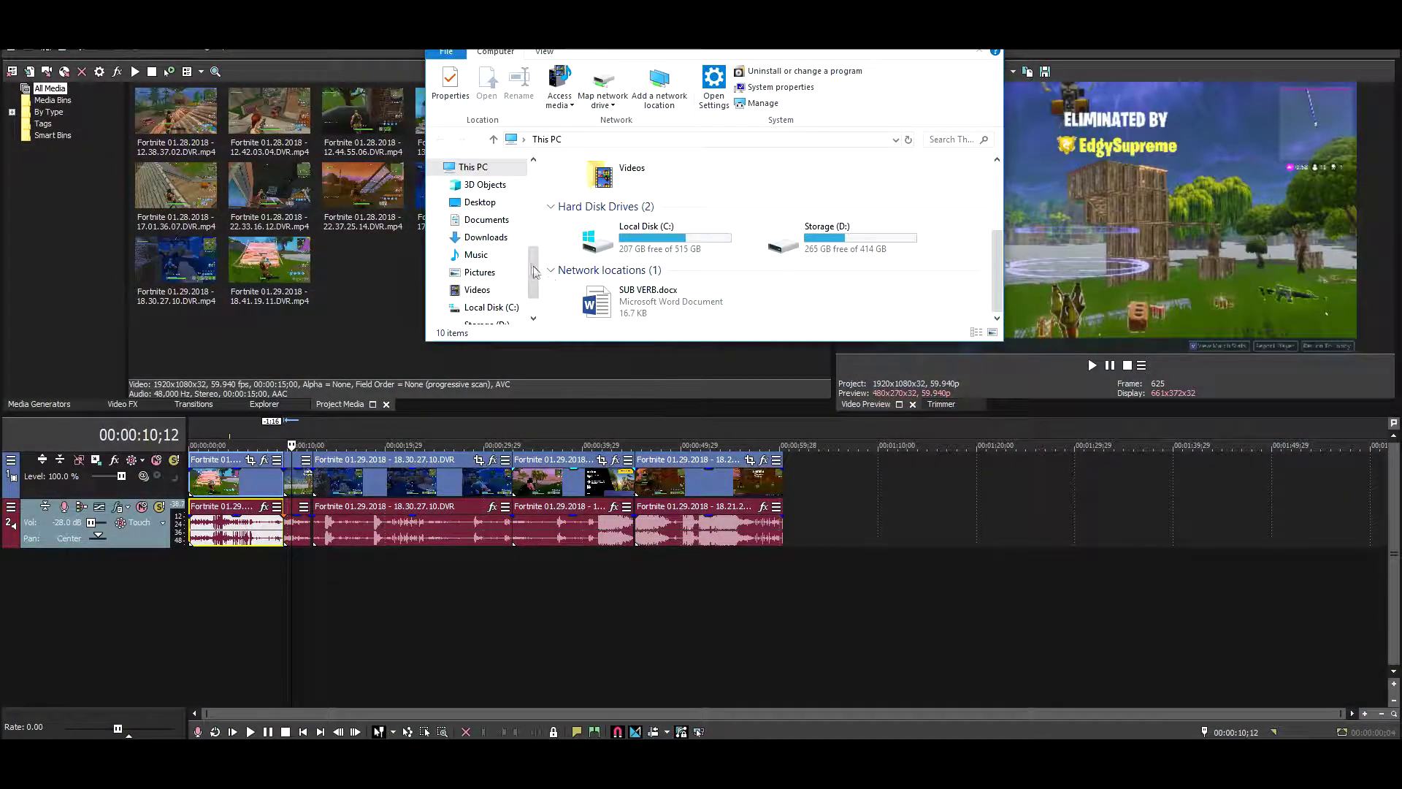
left_click(481, 257)
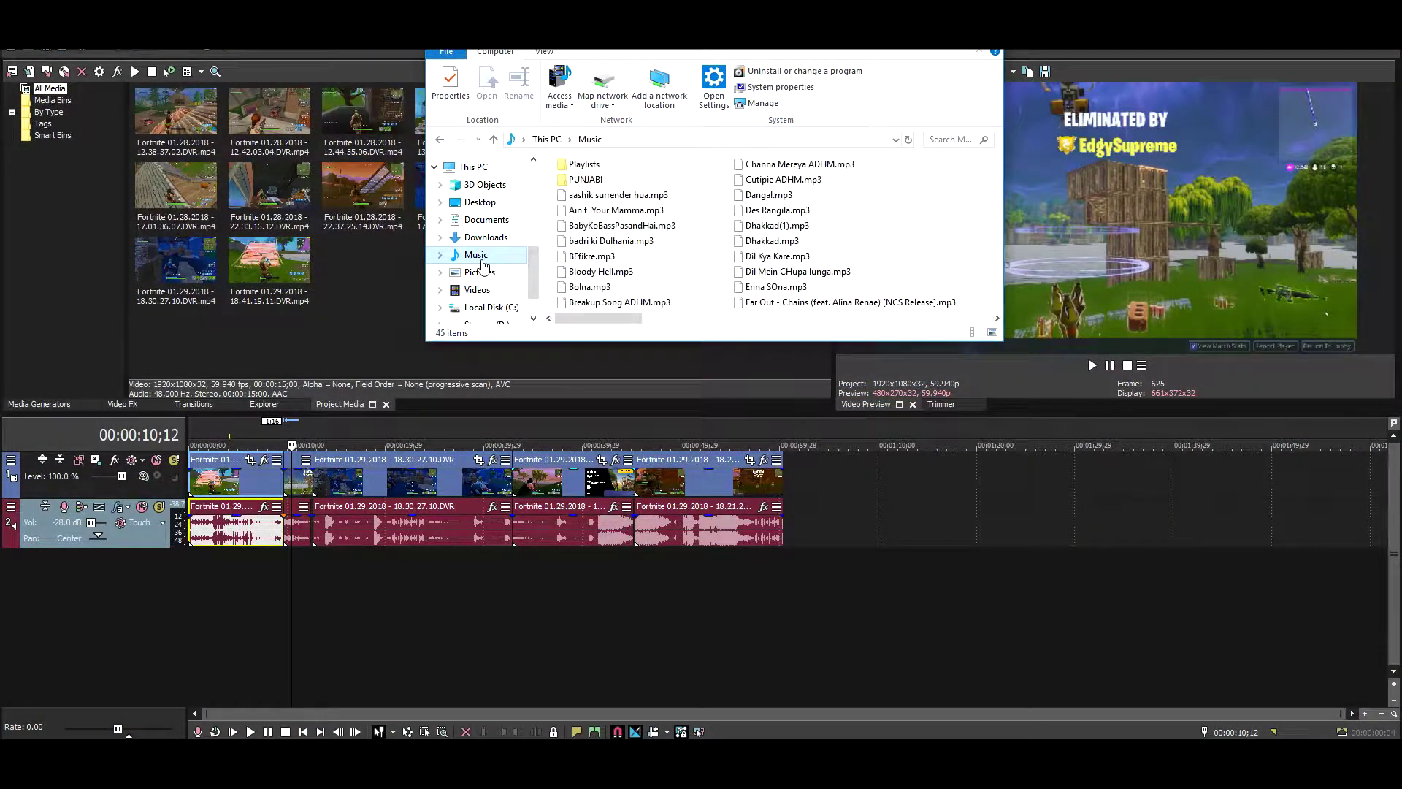
scroll(575, 276, "down", 5)
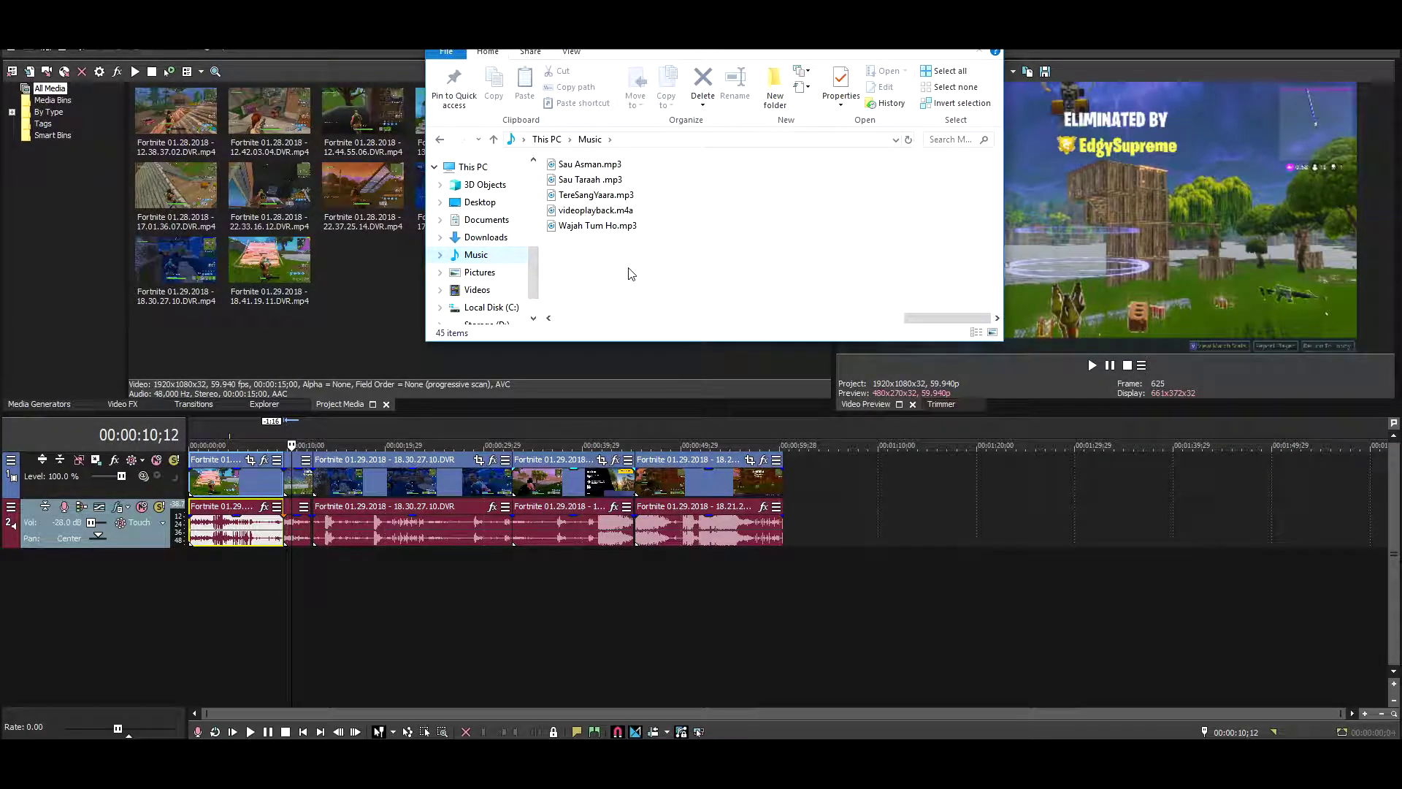
scroll(631, 263, "up", 2)
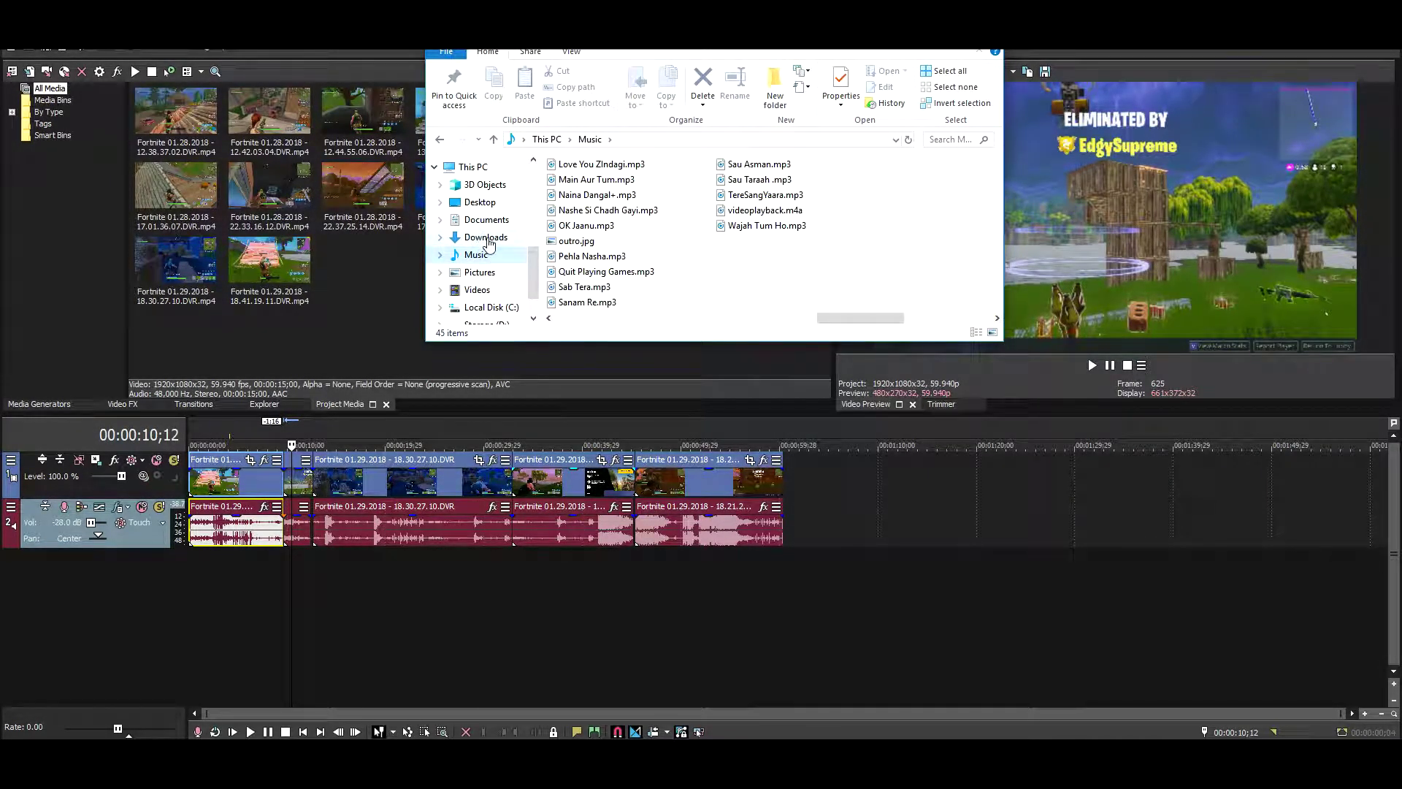
Step: Search the Downloads folder for "ncs" and add Tobu - Hope [NCS Release].mp3 to the VEGAS Pro project media
left_click(488, 241)
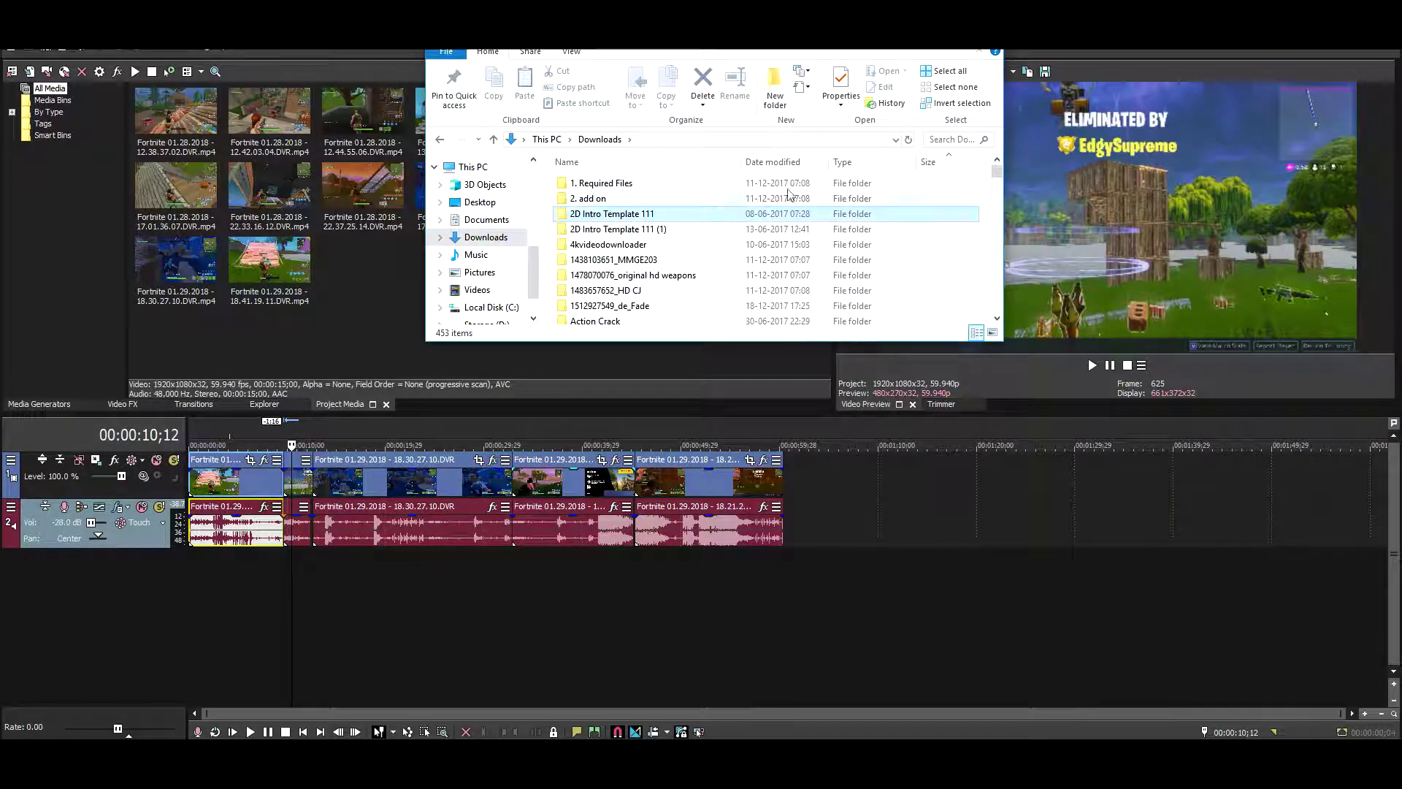
left_click(942, 139)
type("ncs")
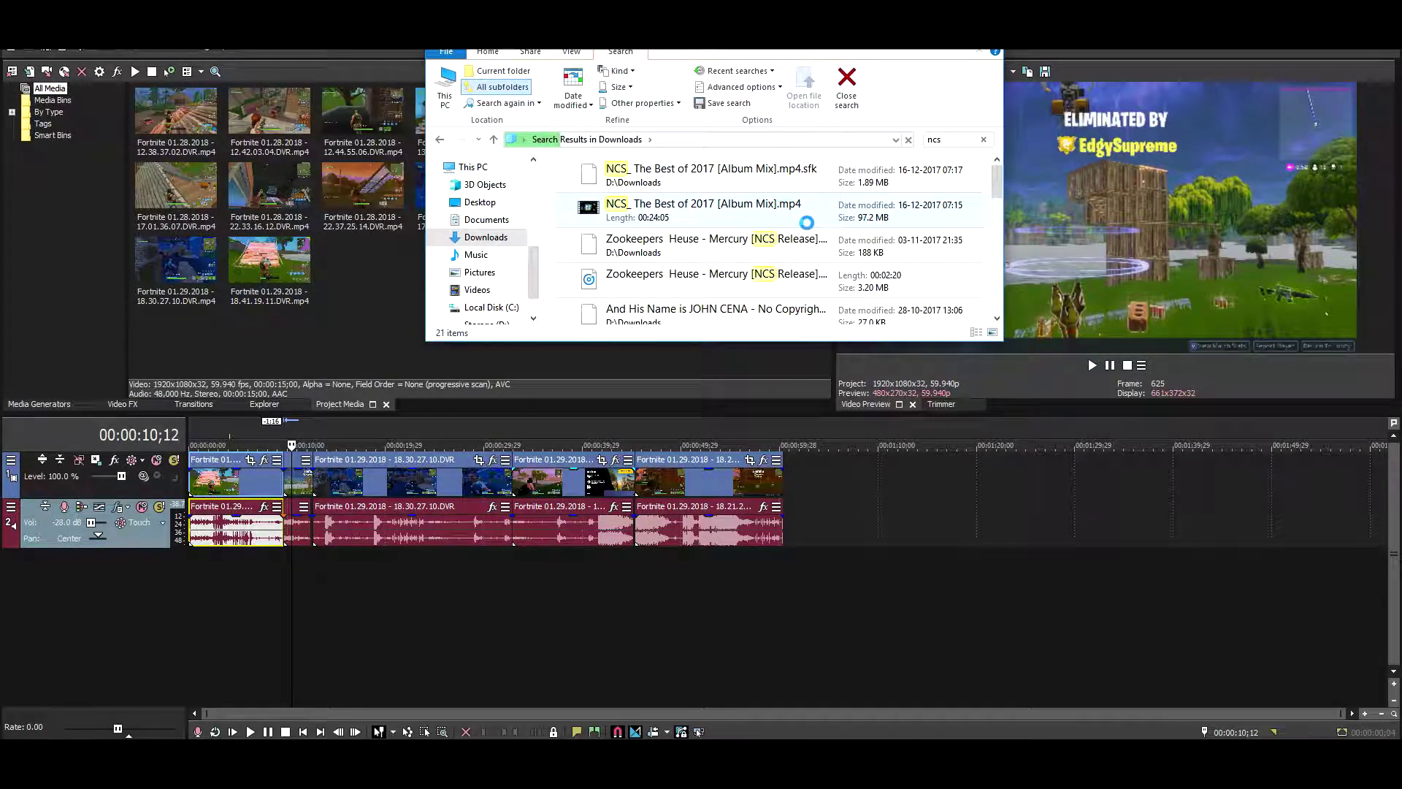
scroll(805, 219, "down", 2)
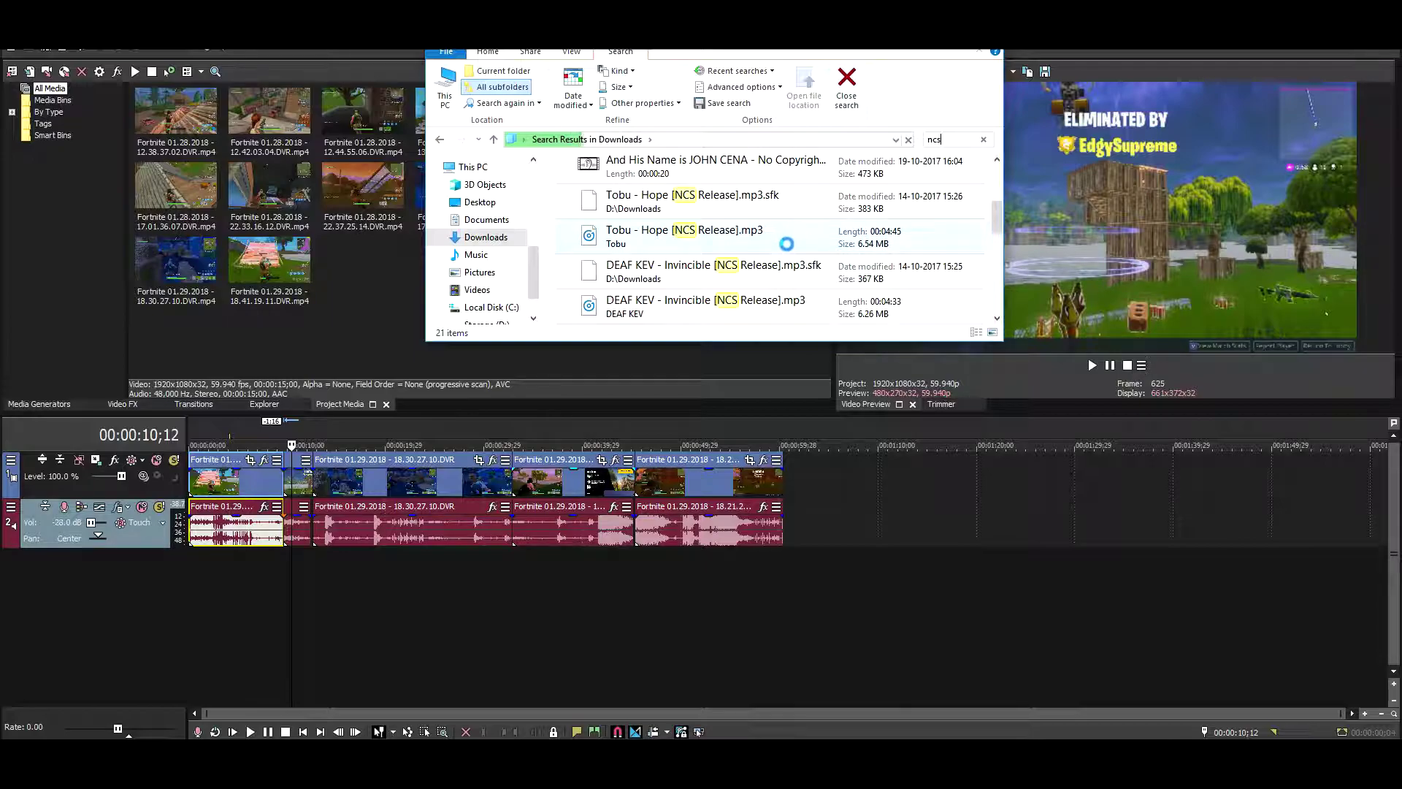
left_click(769, 241)
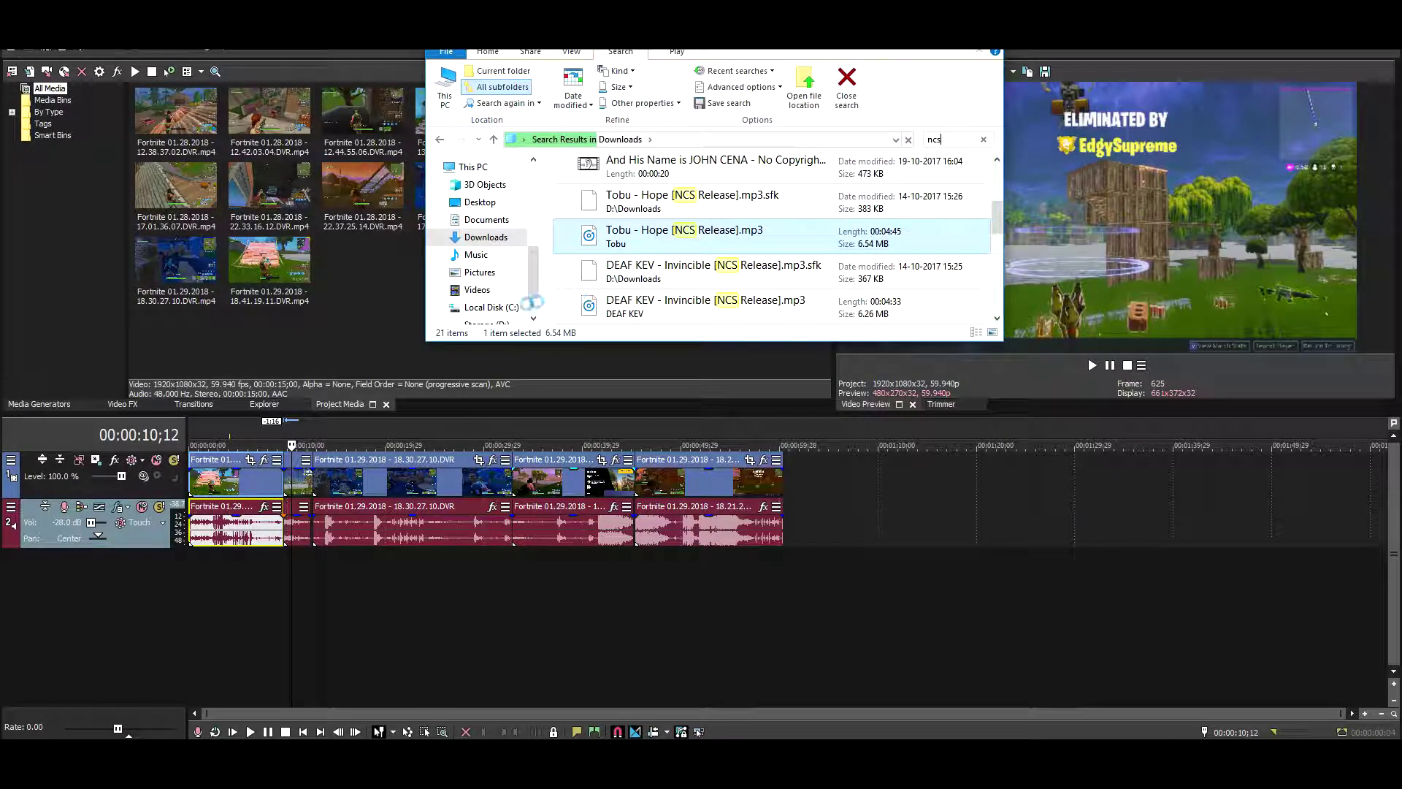
left_click_drag(350, 351, 361, 344)
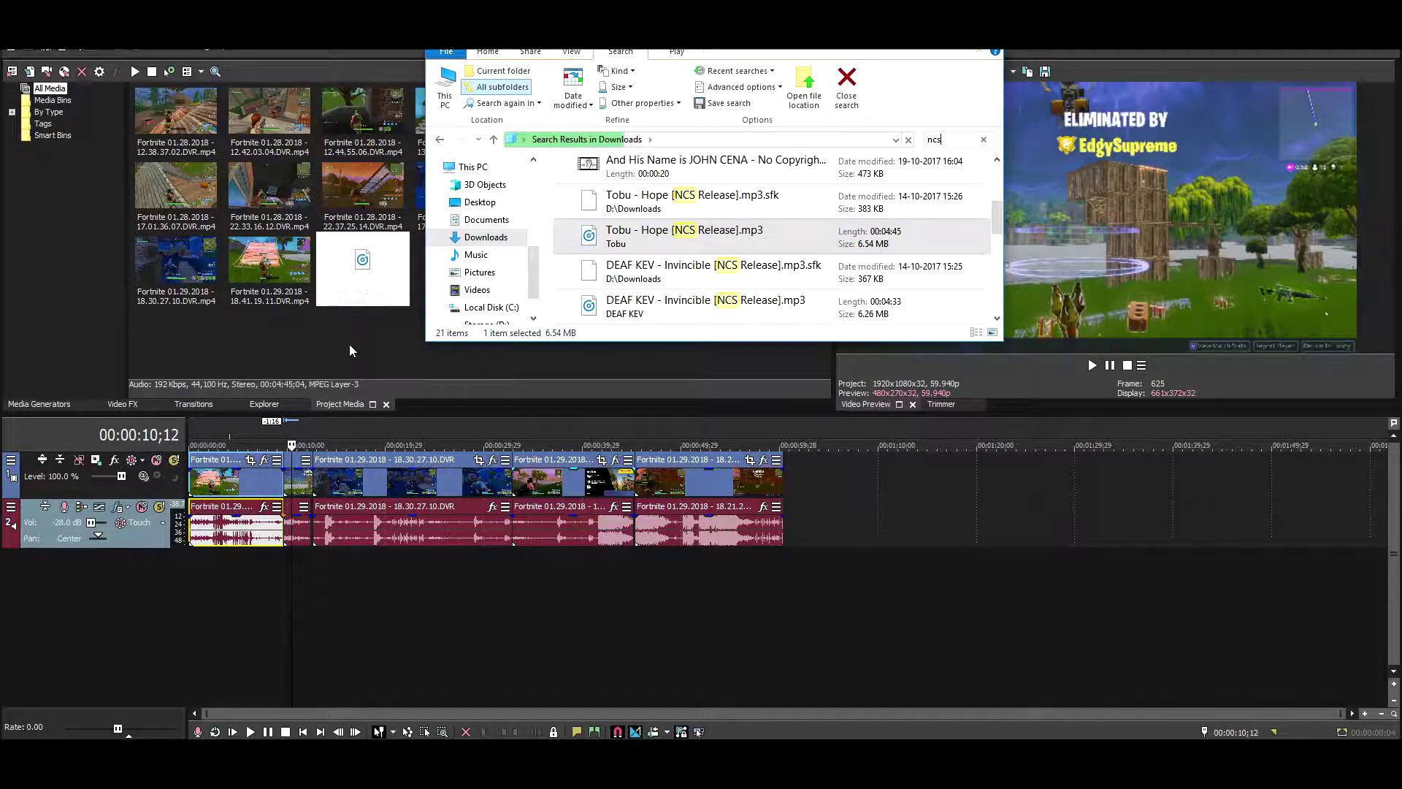
Step: Place the Tobu - Hope song on a new audio track from the timeline start and cut away everything after 00:01:00;11
left_click_drag(369, 289, 191, 589)
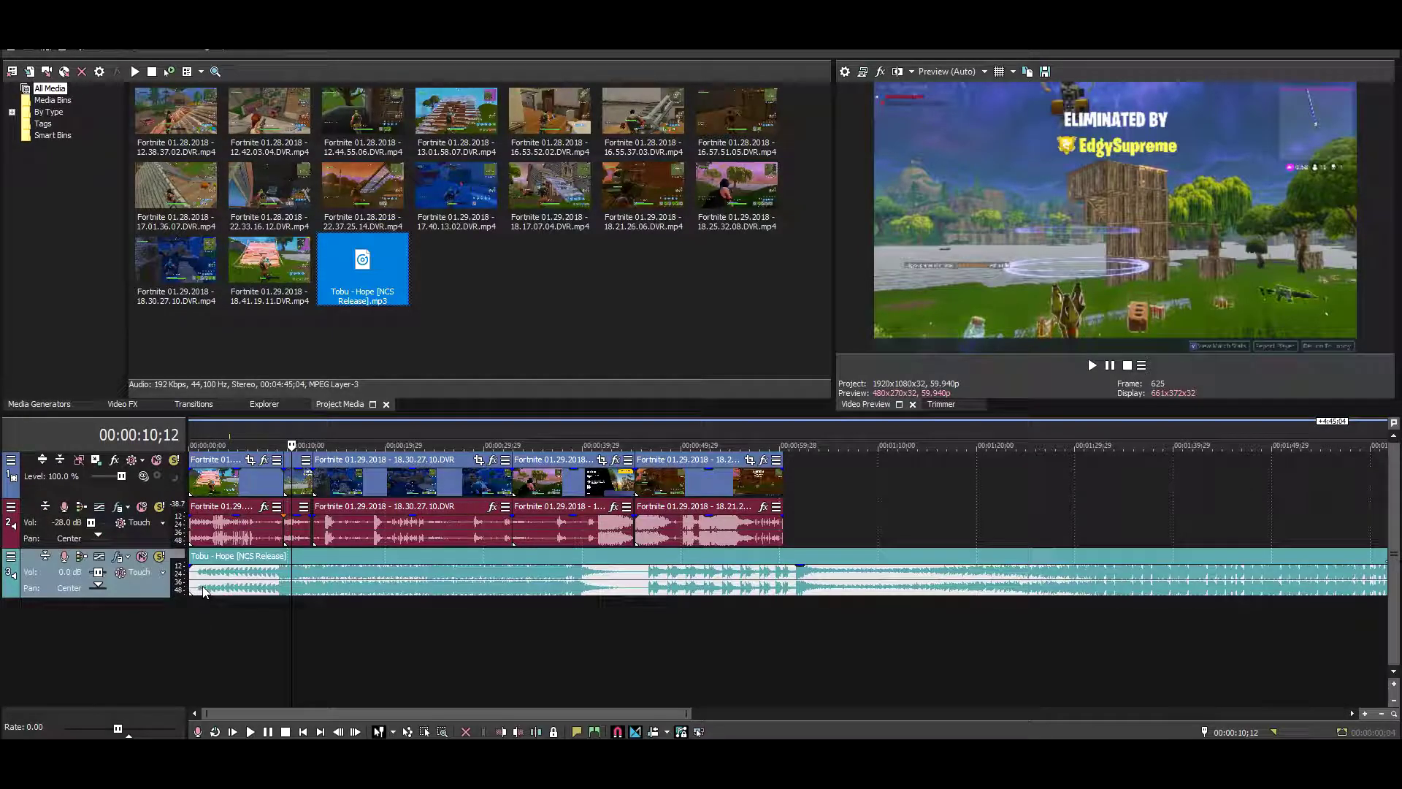
scroll(414, 582, "down", 6)
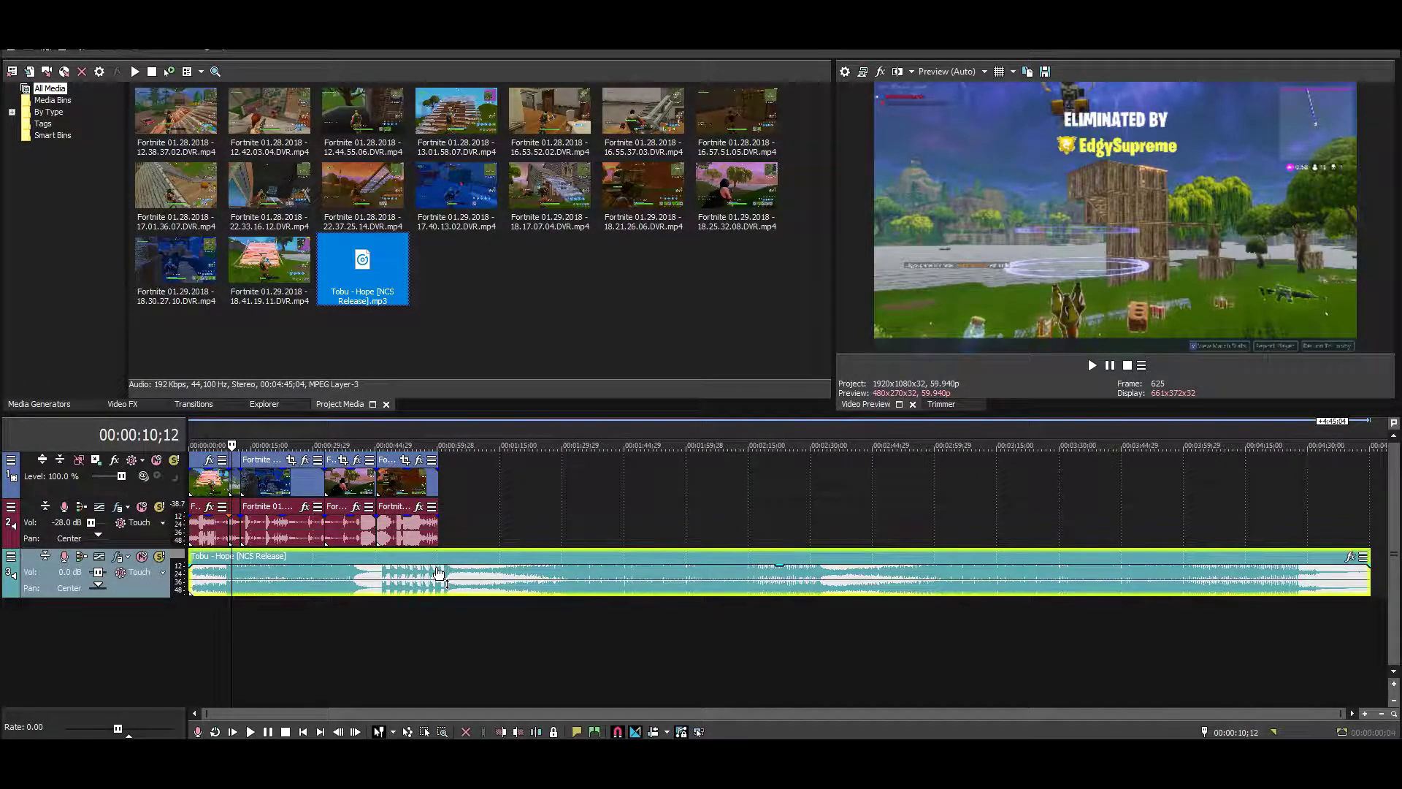
left_click(441, 579)
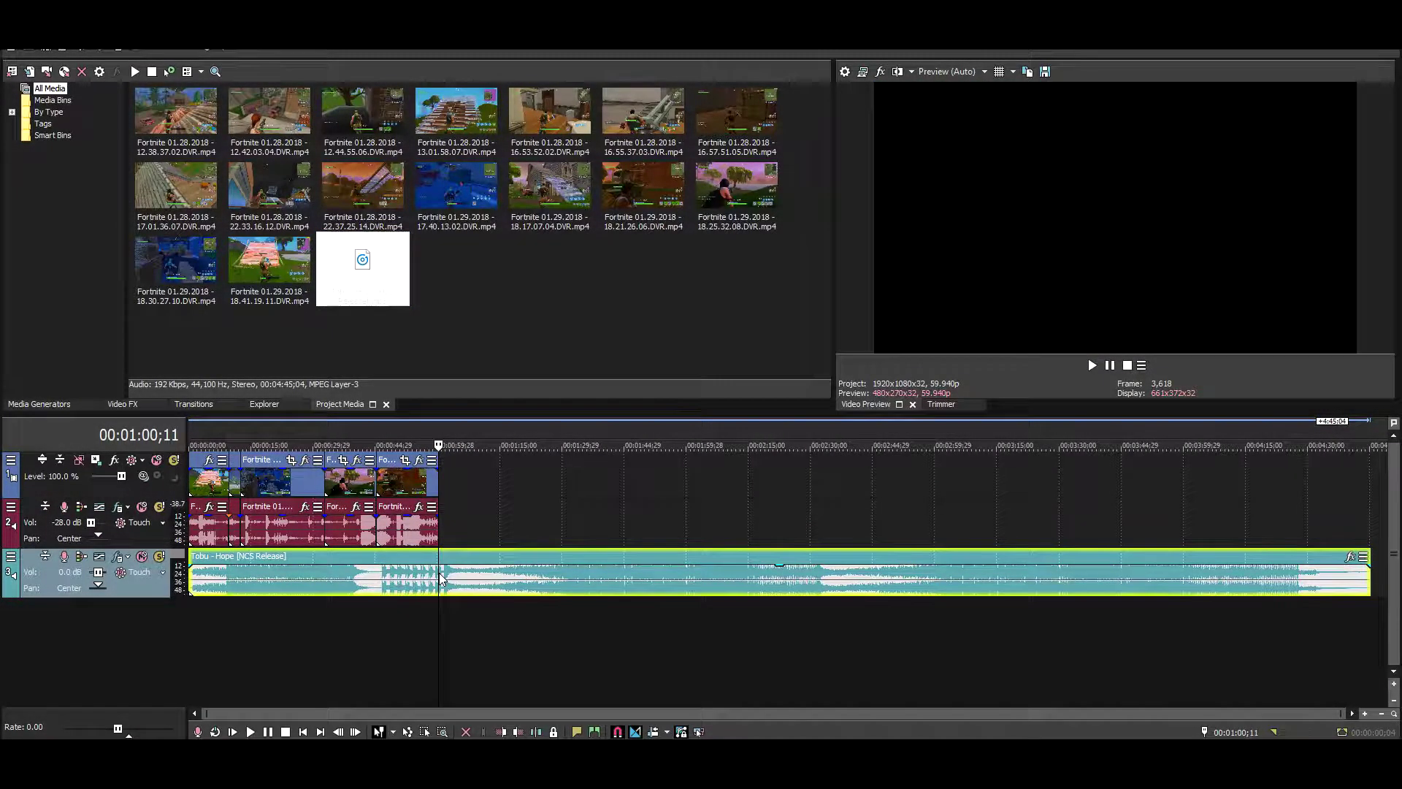
key("s")
left_click(461, 575)
key("Delete")
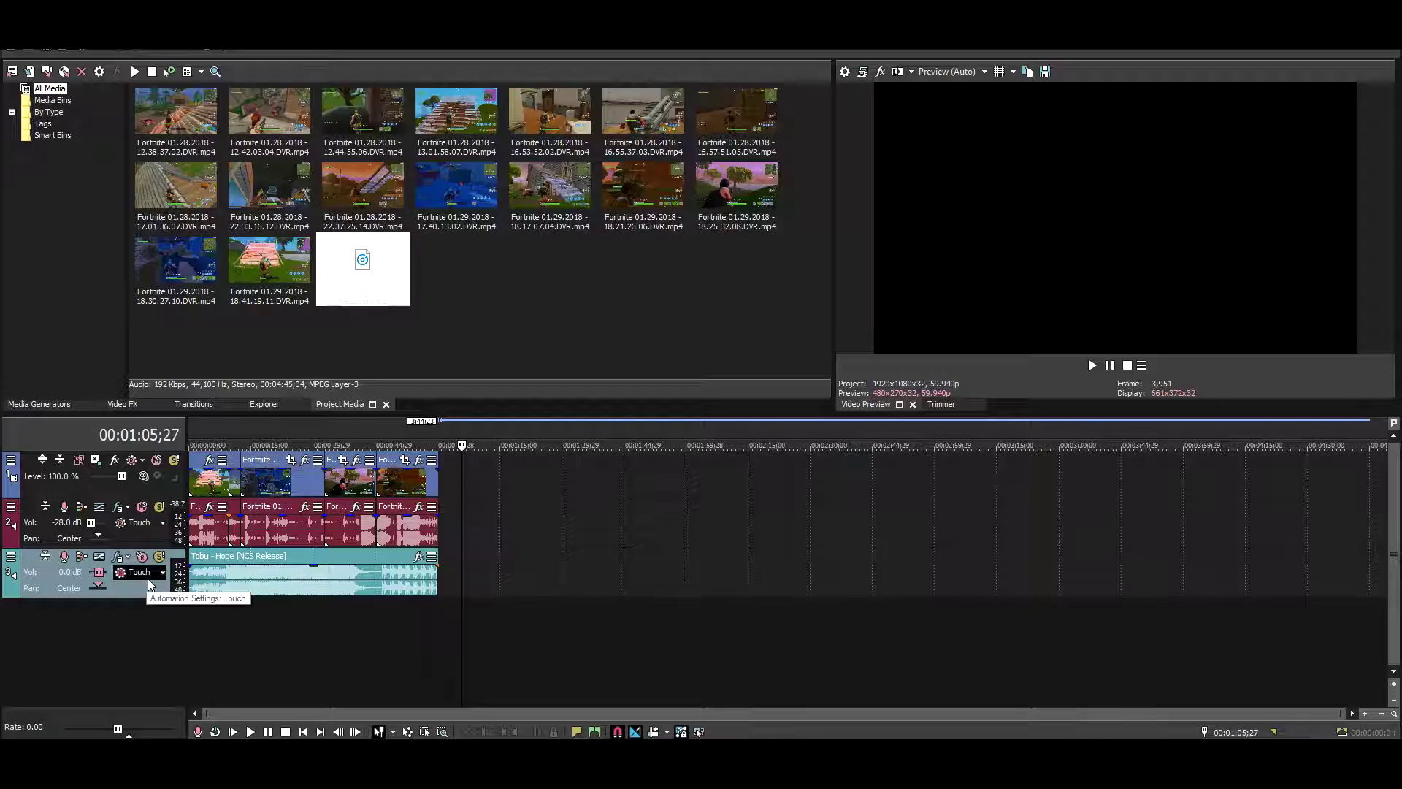
Step: Reveal the Master Bus meters beside the video preview, then open the Mixing Console and enlarge it to show all channels
left_click(265, 431)
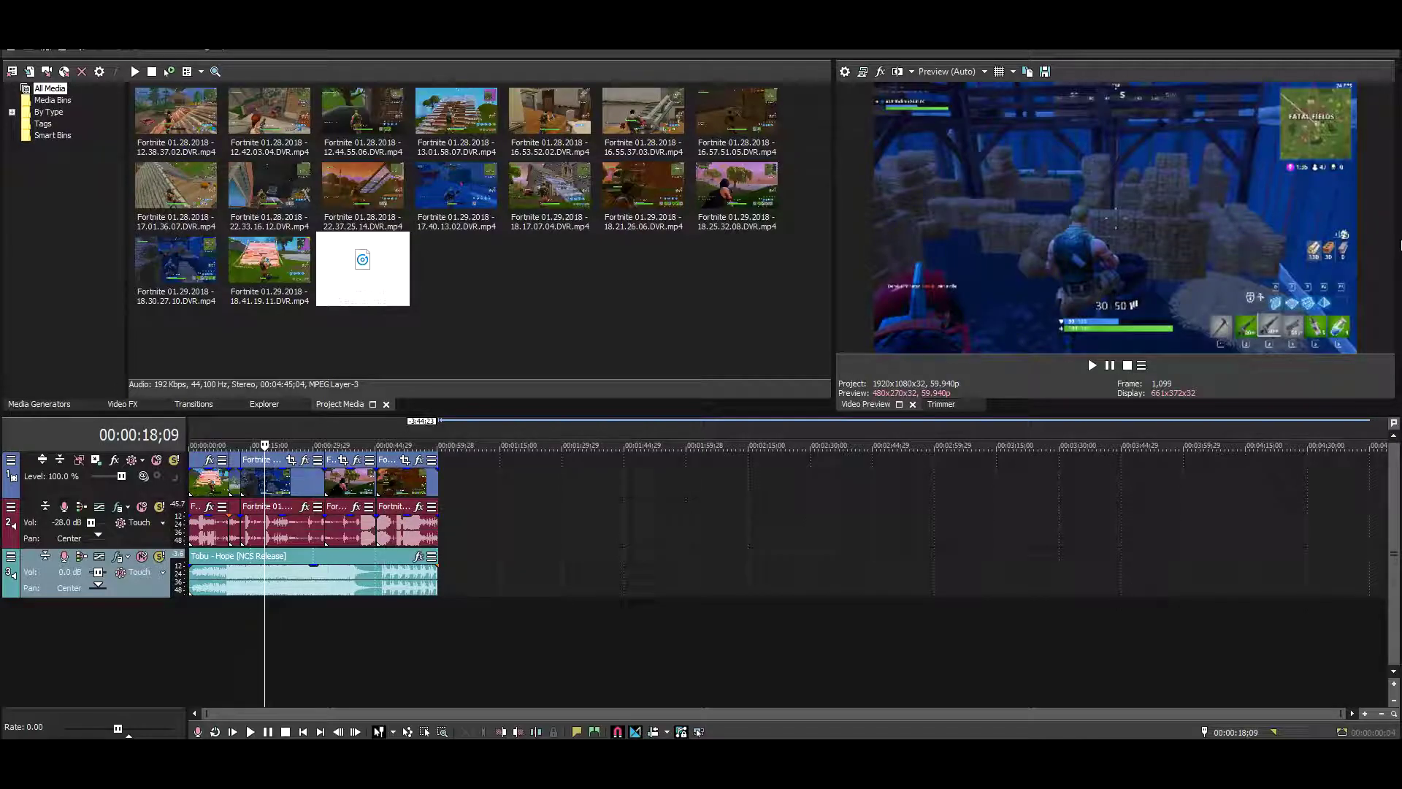
left_click_drag(1401, 245, 1232, 275)
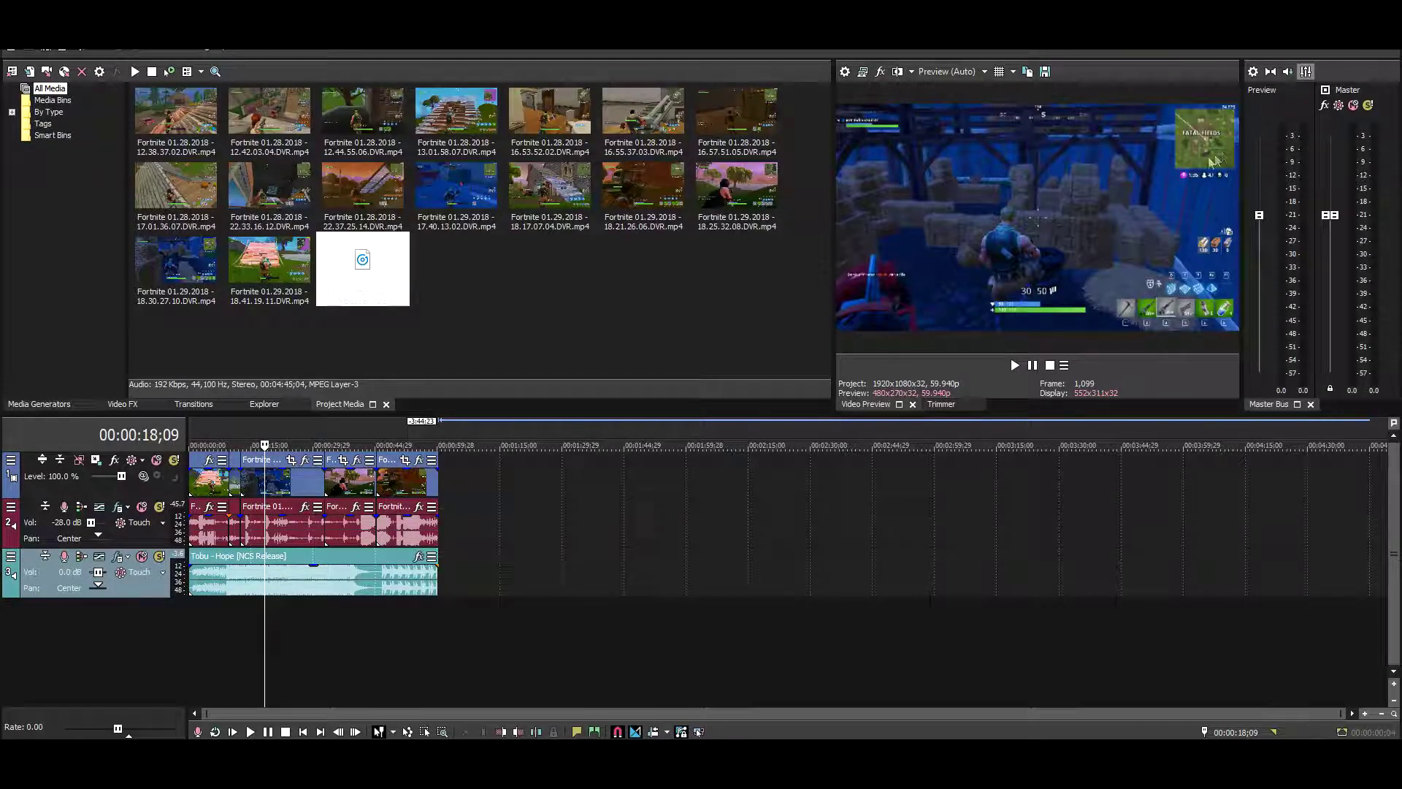
key("ctrl+alt+7")
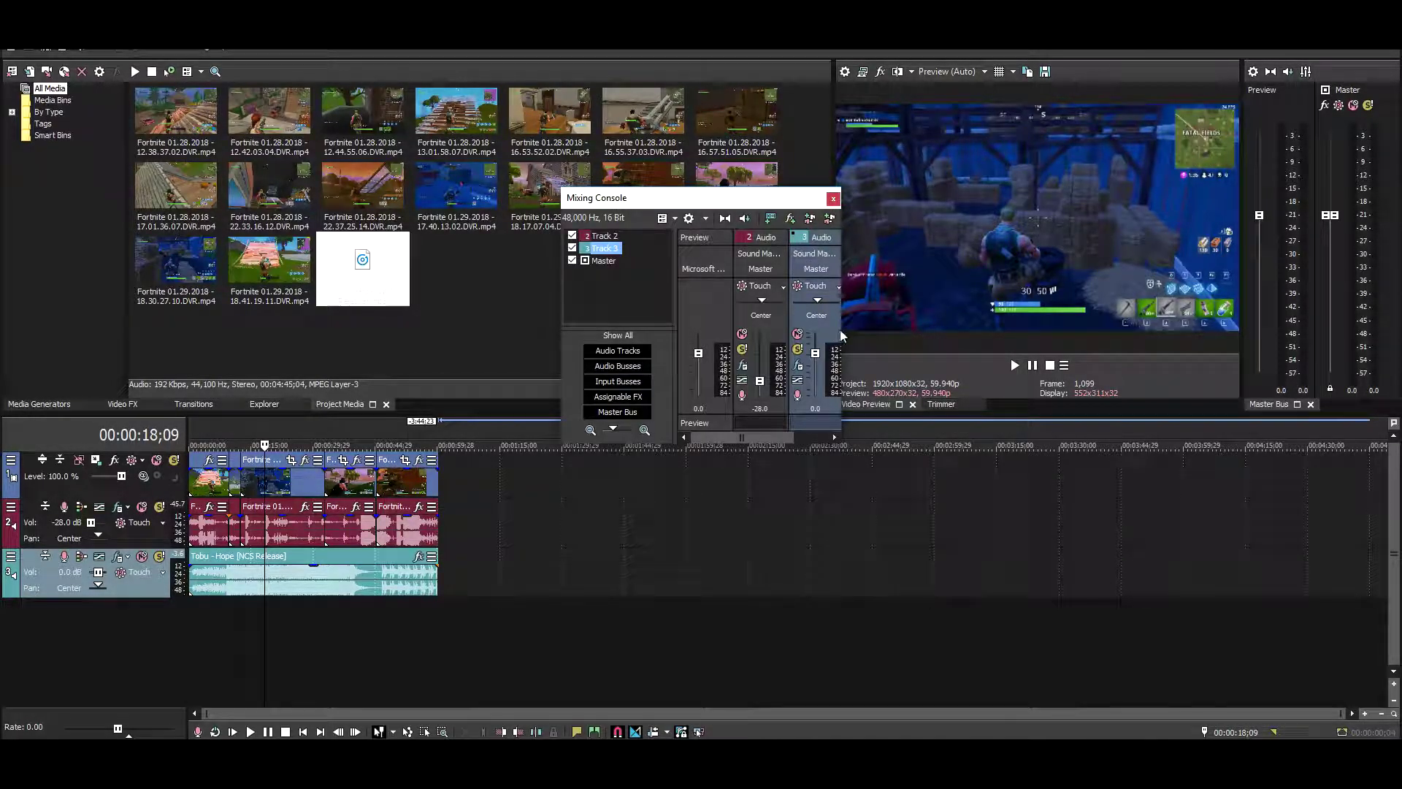
left_click_drag(837, 440, 1029, 571)
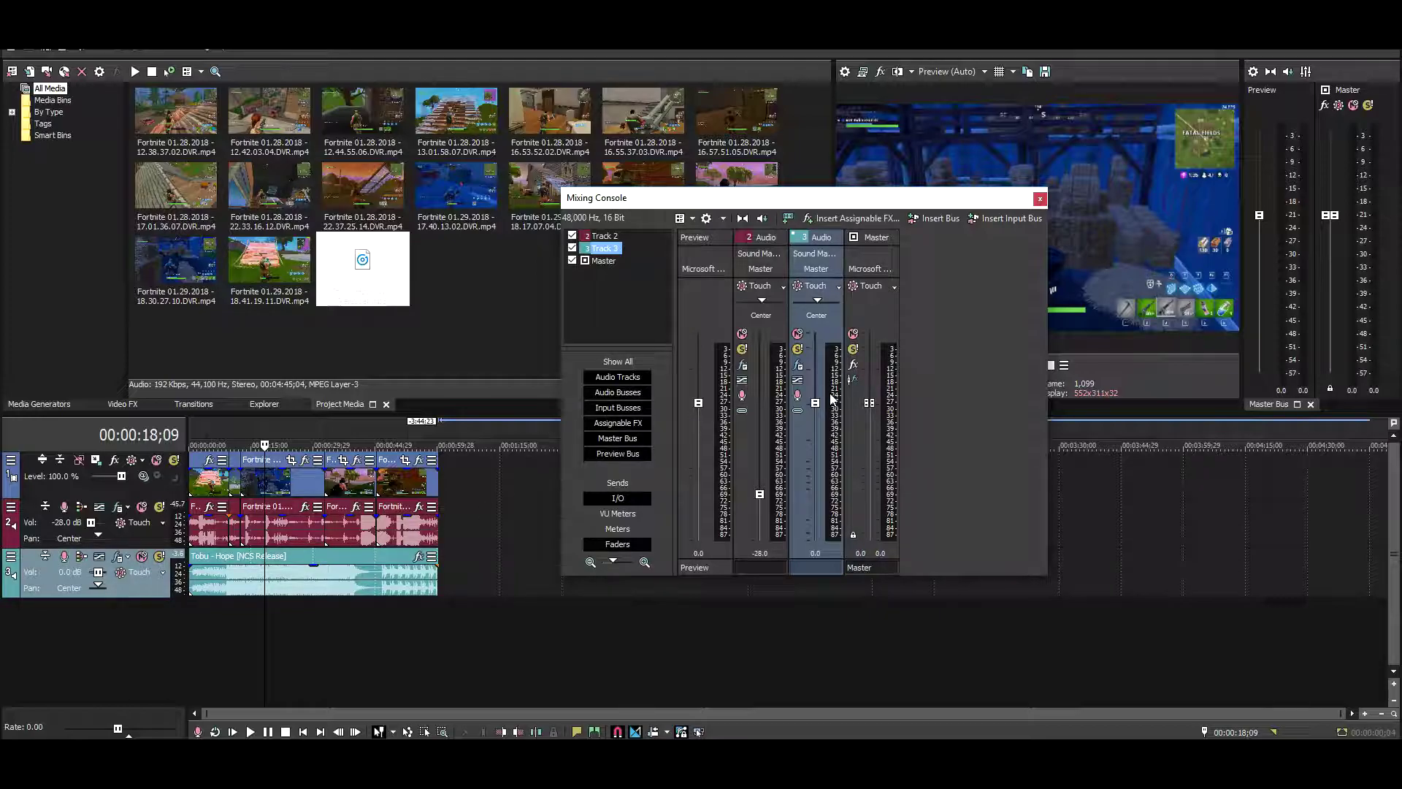
Step: Set the music track to -31.6 dB and the gameplay audio track to -15.7 dB, then close the Mixing Console
left_click_drag(816, 403, 829, 507)
left_click_drag(759, 487, 760, 482)
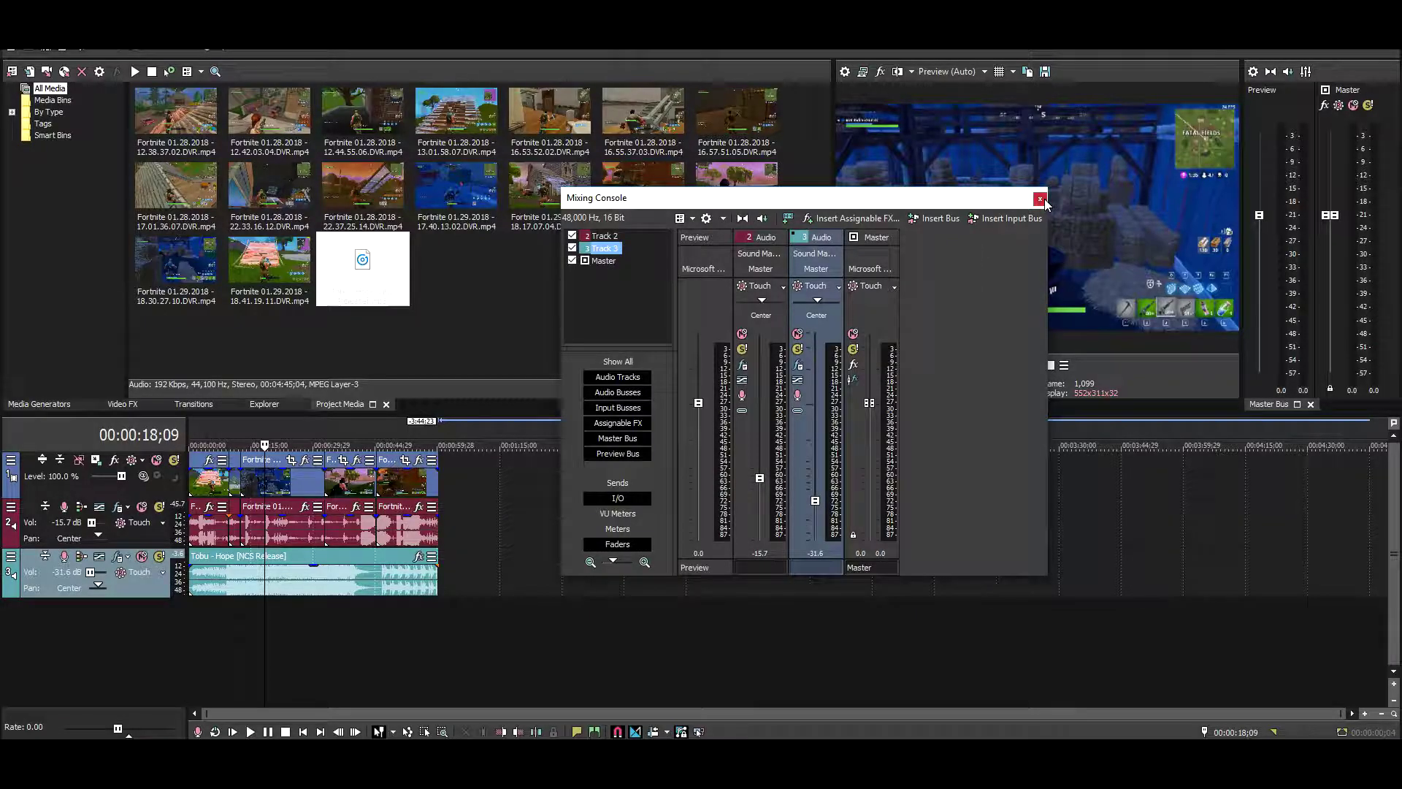
left_click(1040, 199)
mouse_move(155, 767)
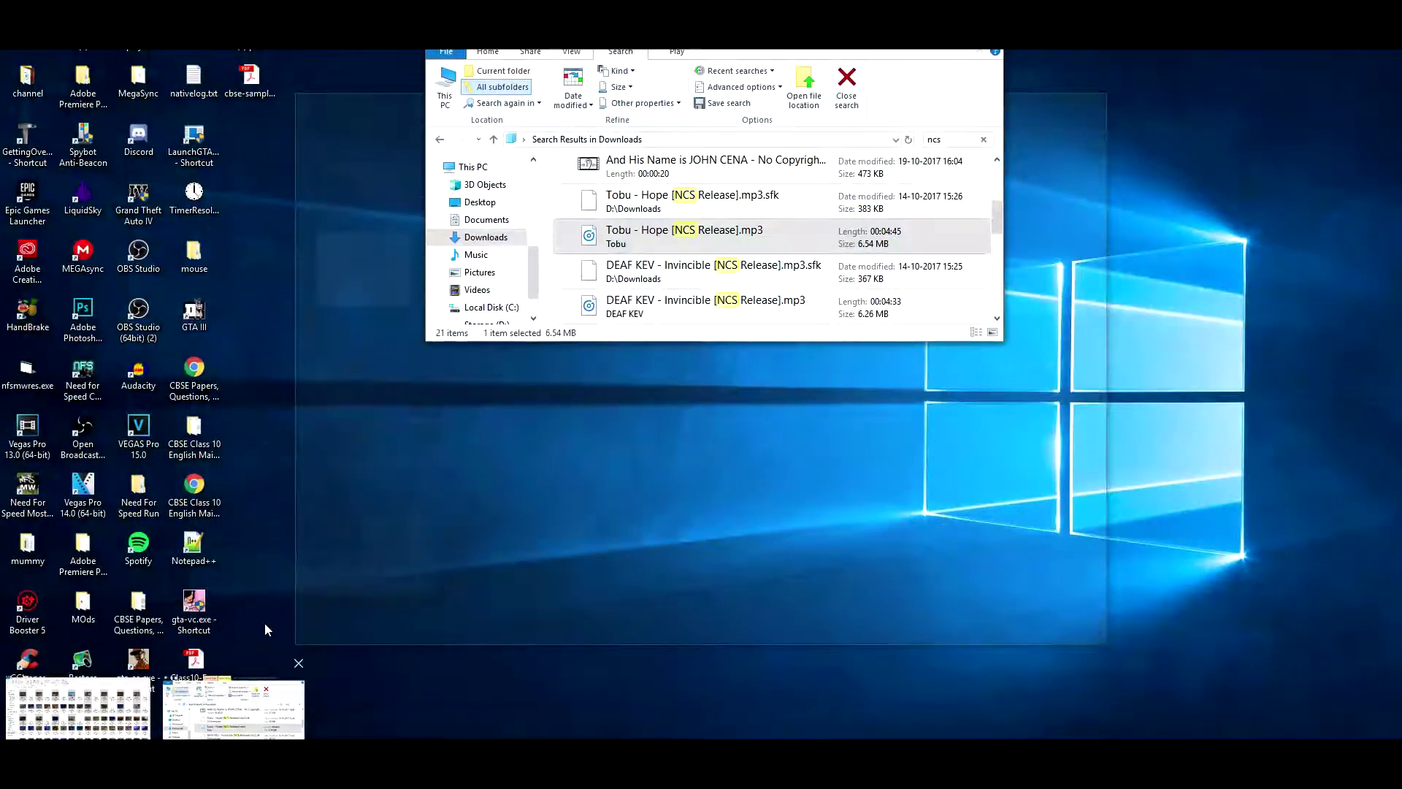
Step: Switch to File Explorer, open the Audacity folder inside Documents and select vegas15 basics.aup
left_click(234, 709)
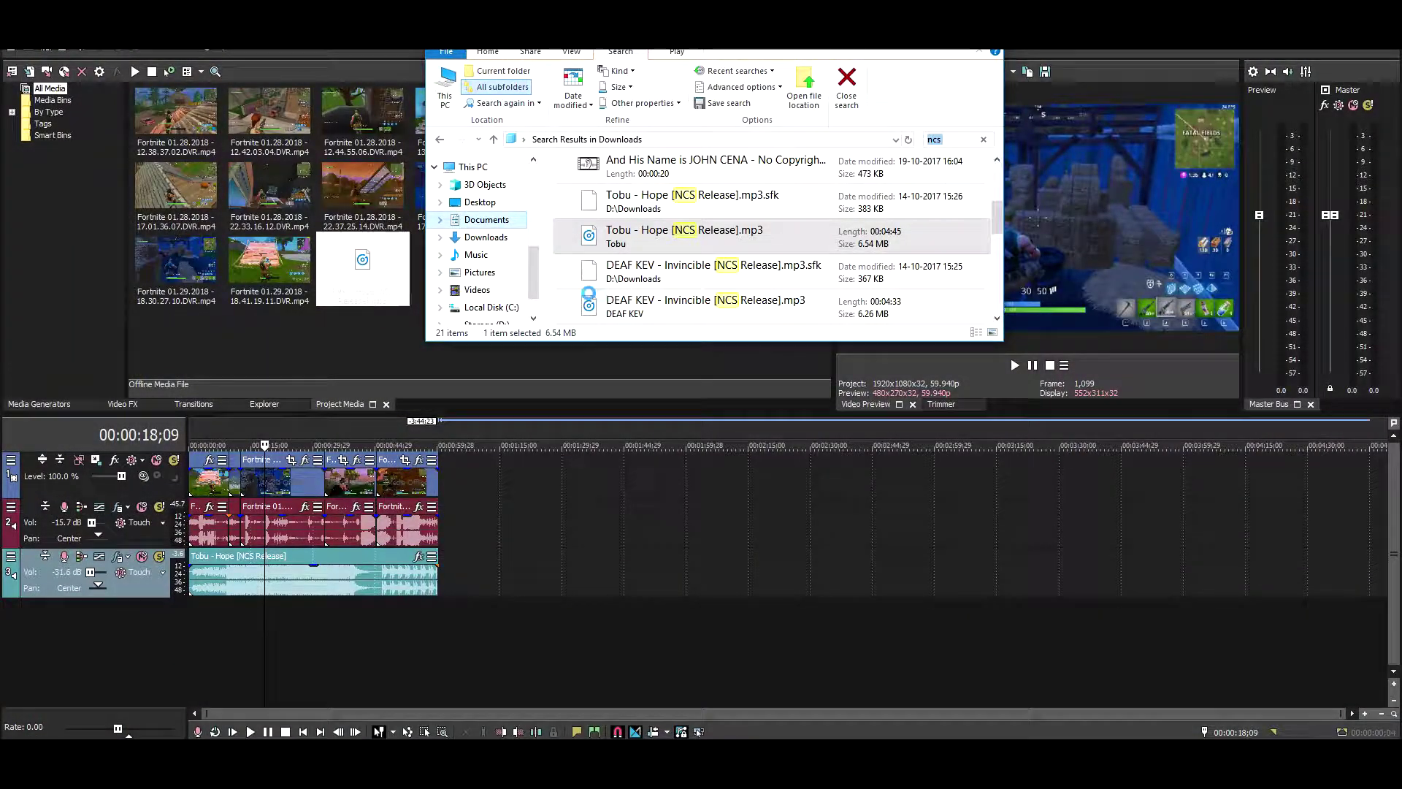
key("BackSpace")
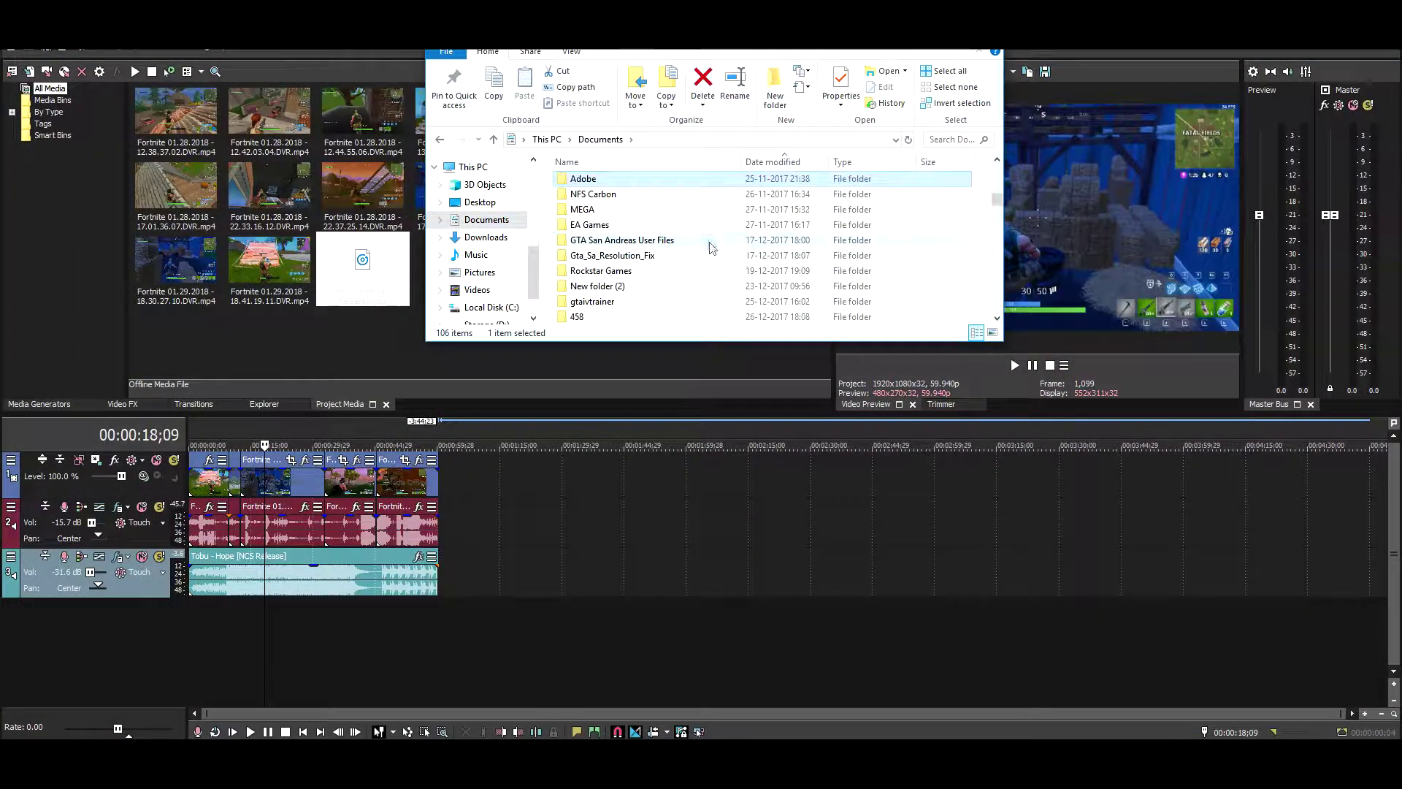
key("a")
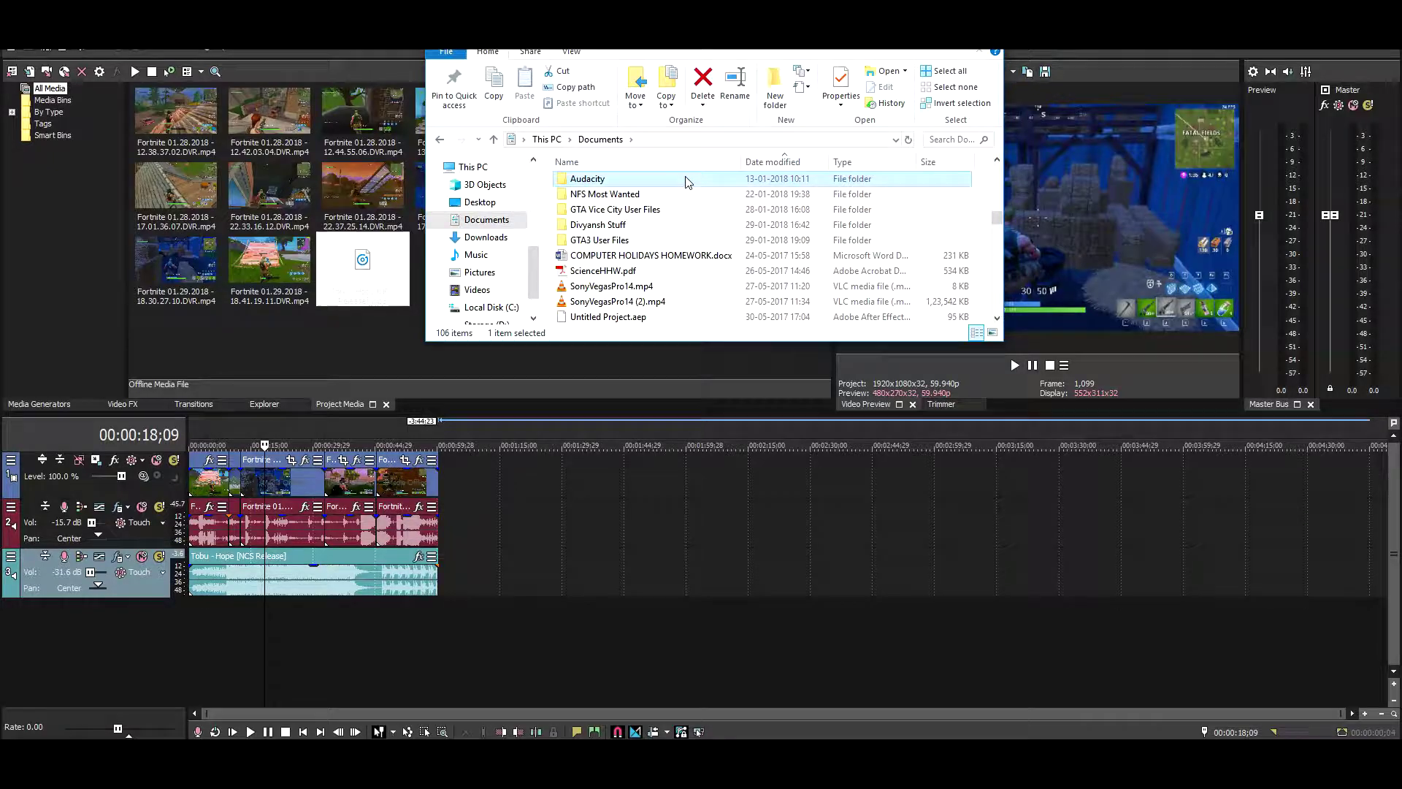
double_click(686, 181)
scroll(655, 207, "down", 8)
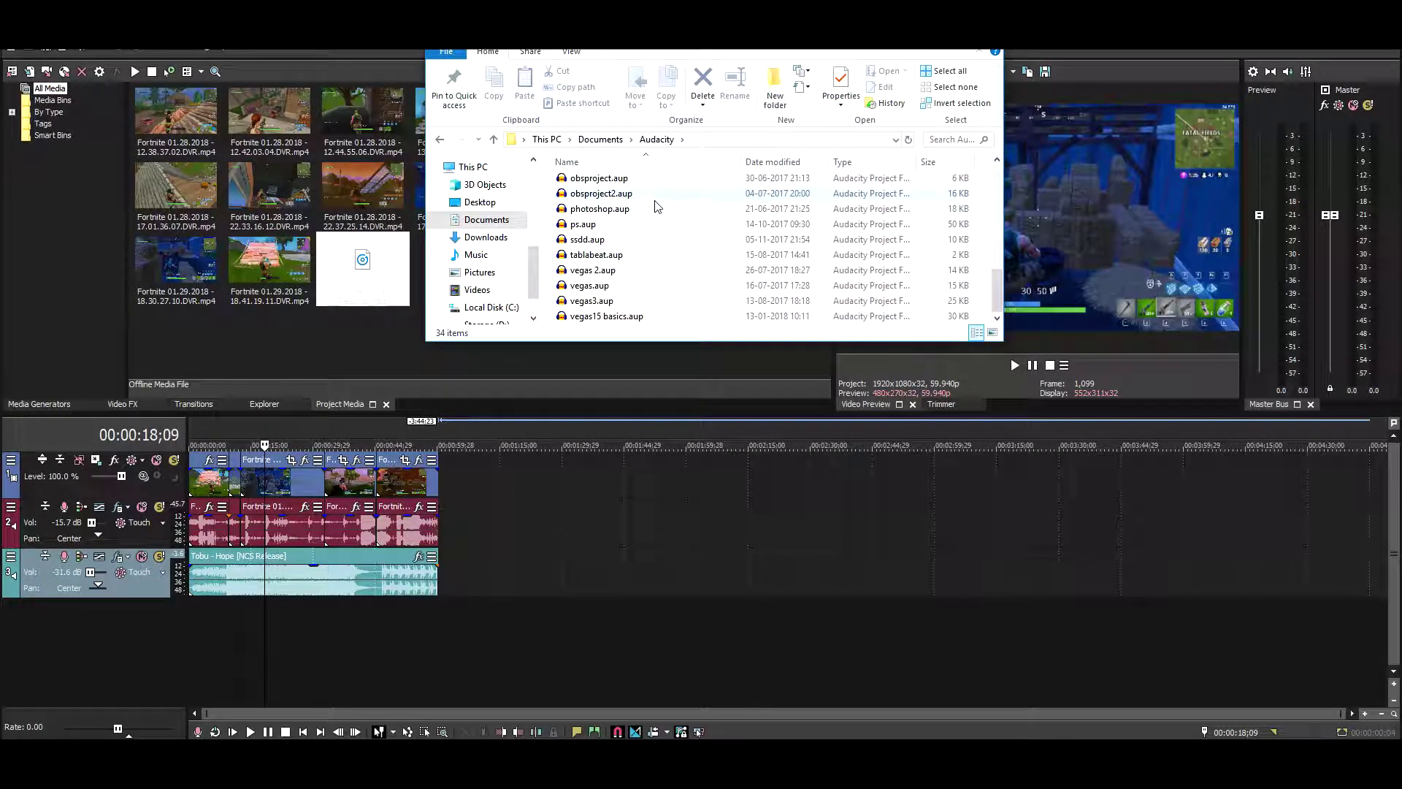
scroll(655, 207, "up", 8)
scroll(655, 206, "down", 8)
left_click(649, 318)
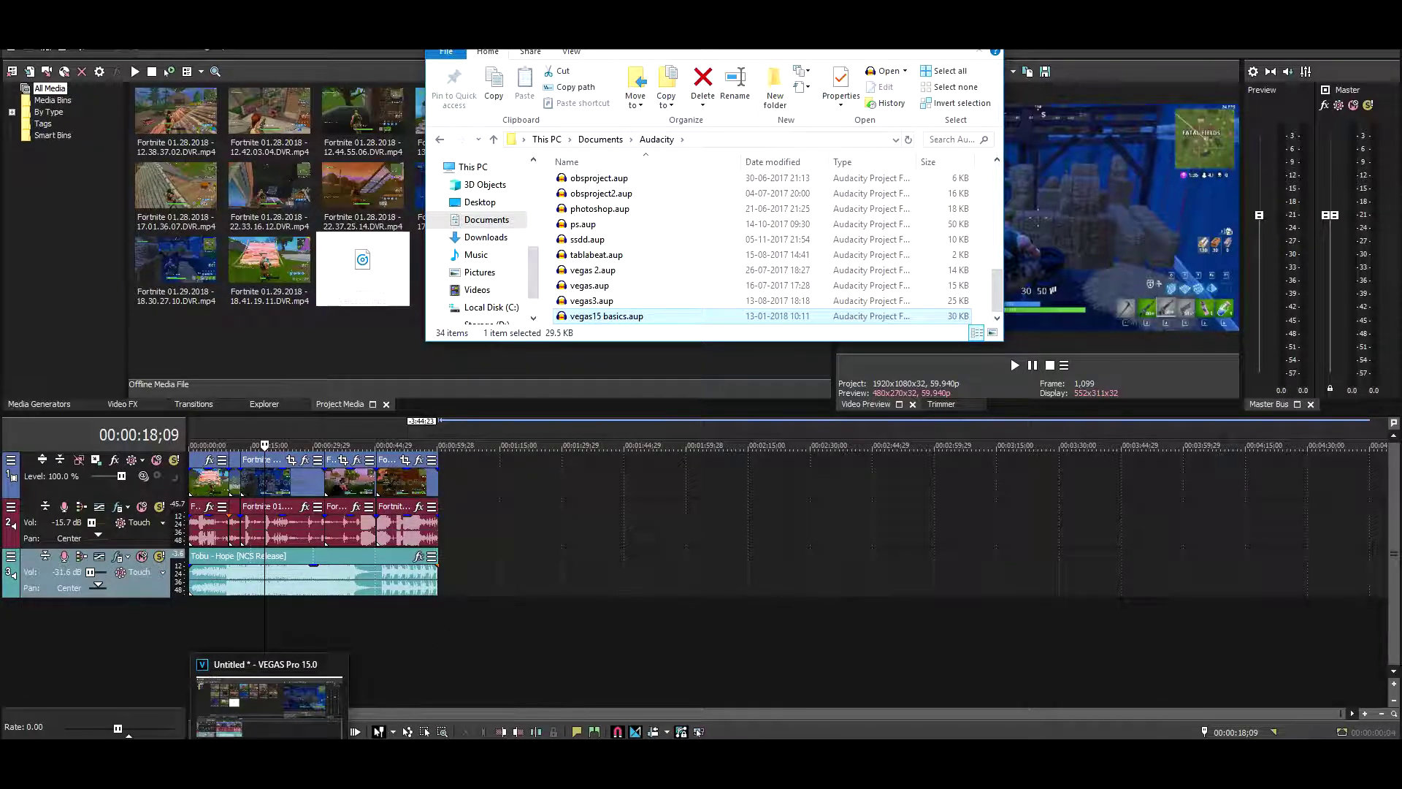
Step: Try to add the Audacity project file vegas15 basics.aup to VEGAS Pro, then dismiss the message
left_click(1011, 357)
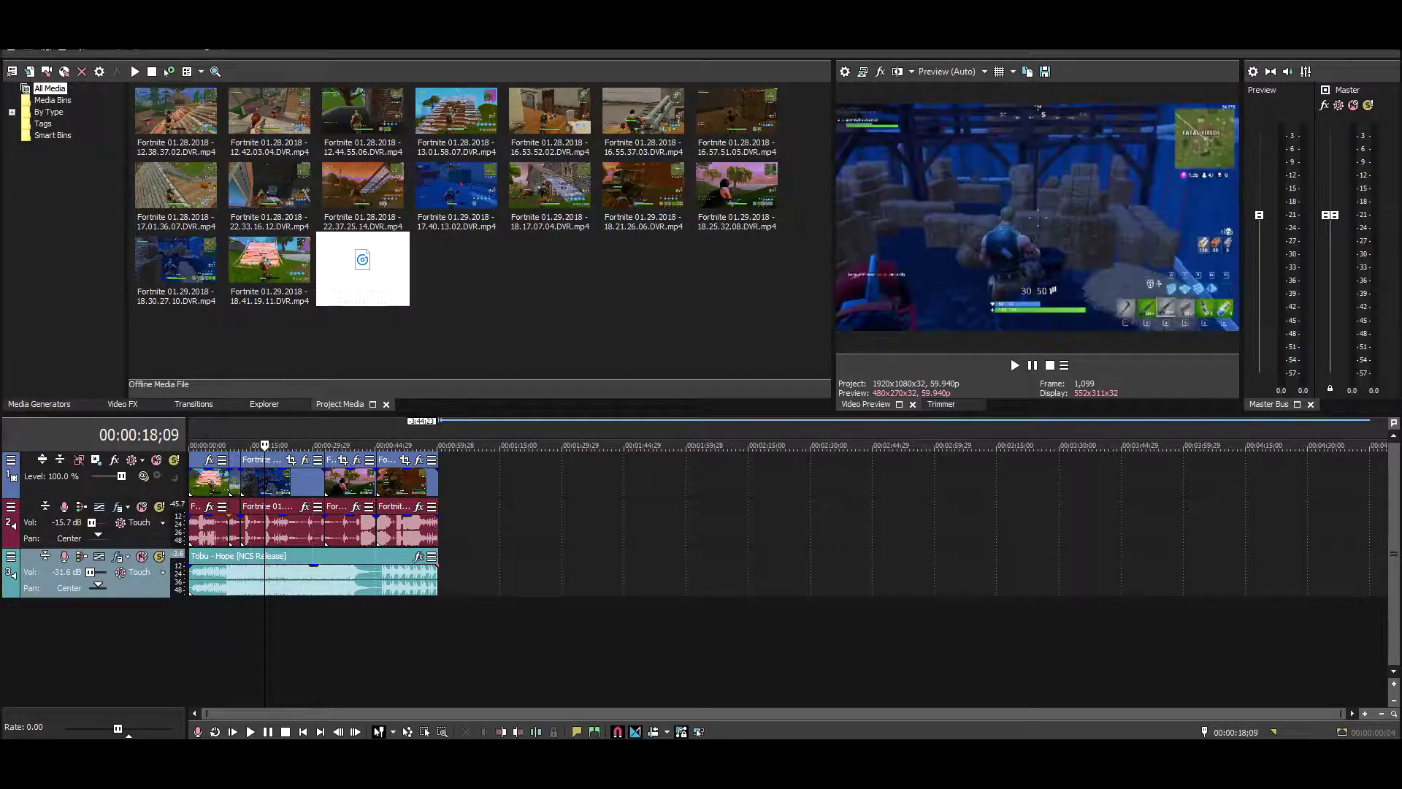
left_click(243, 287)
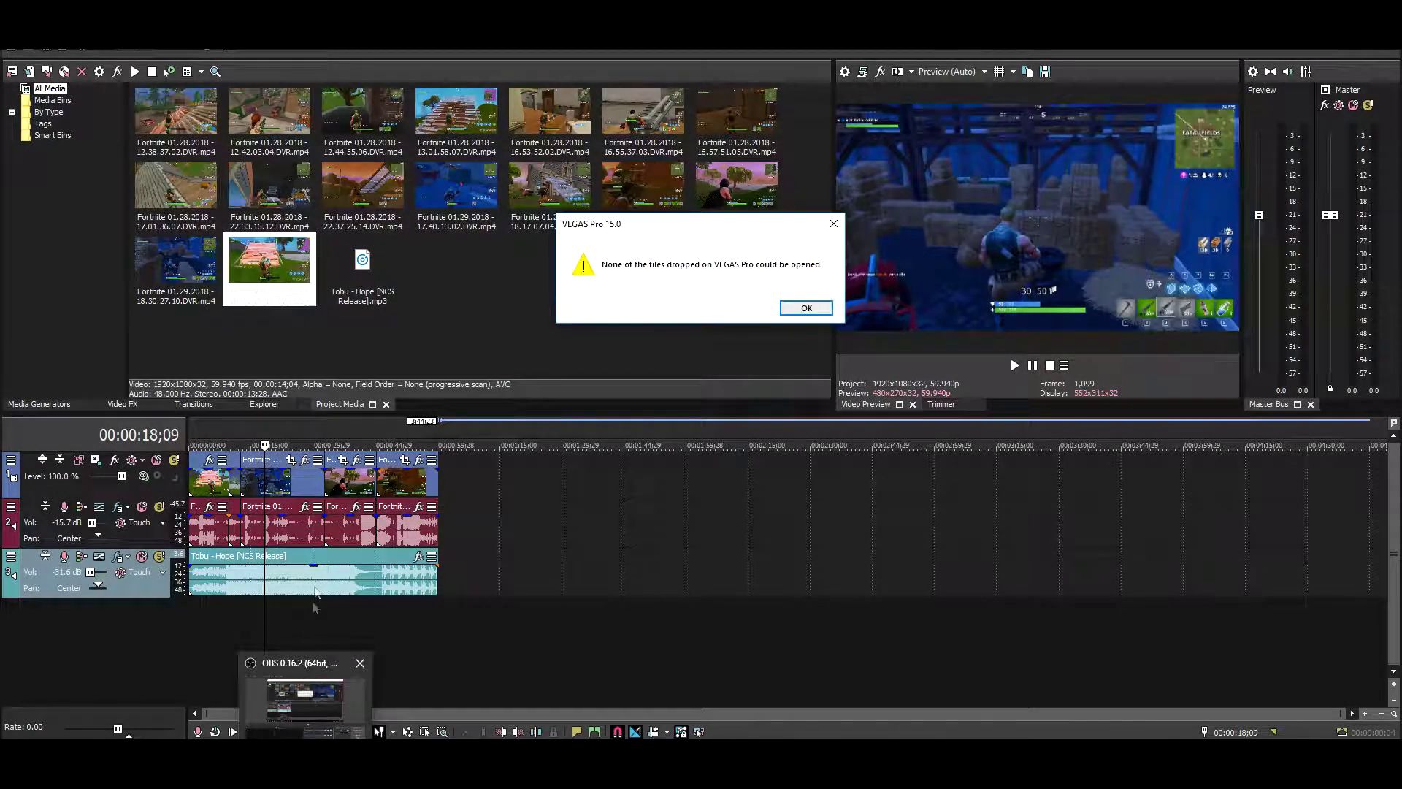
left_click(807, 308)
mouse_move(202, 774)
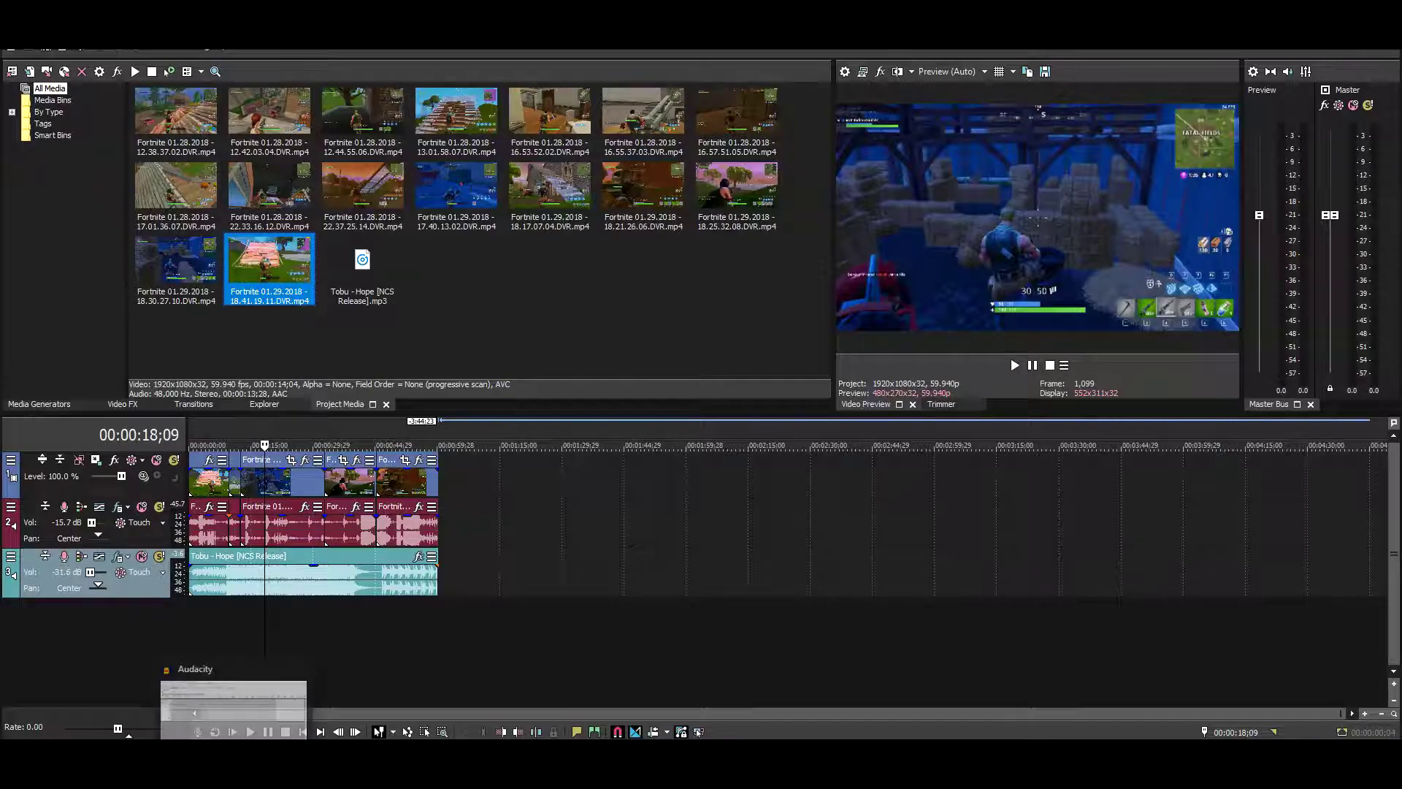
Step: Switch back to File Explorer and open the channel folder on the Desktop
left_click(260, 702)
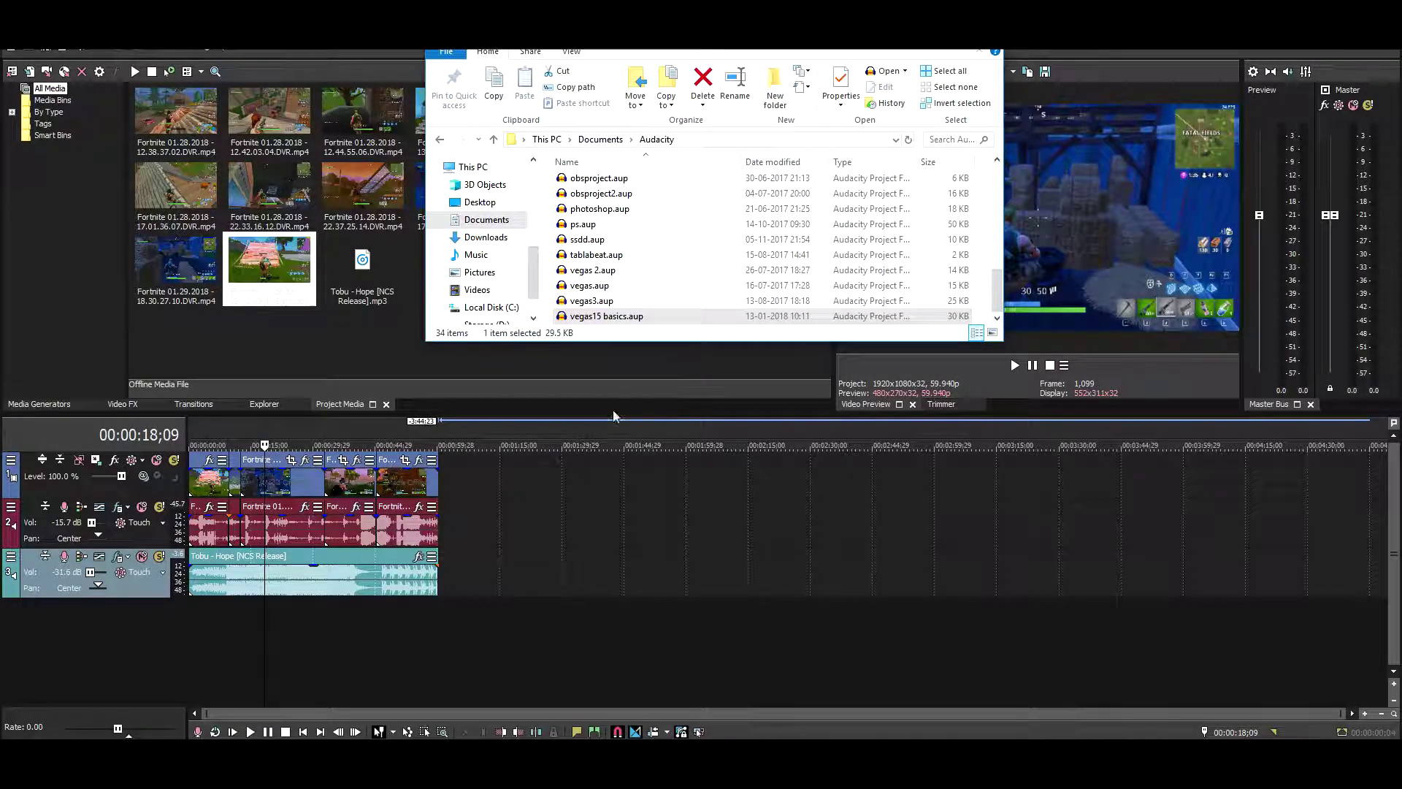
scroll(694, 300, "up", 6)
scroll(694, 301, "up", 1)
scroll(676, 260, "up", 1)
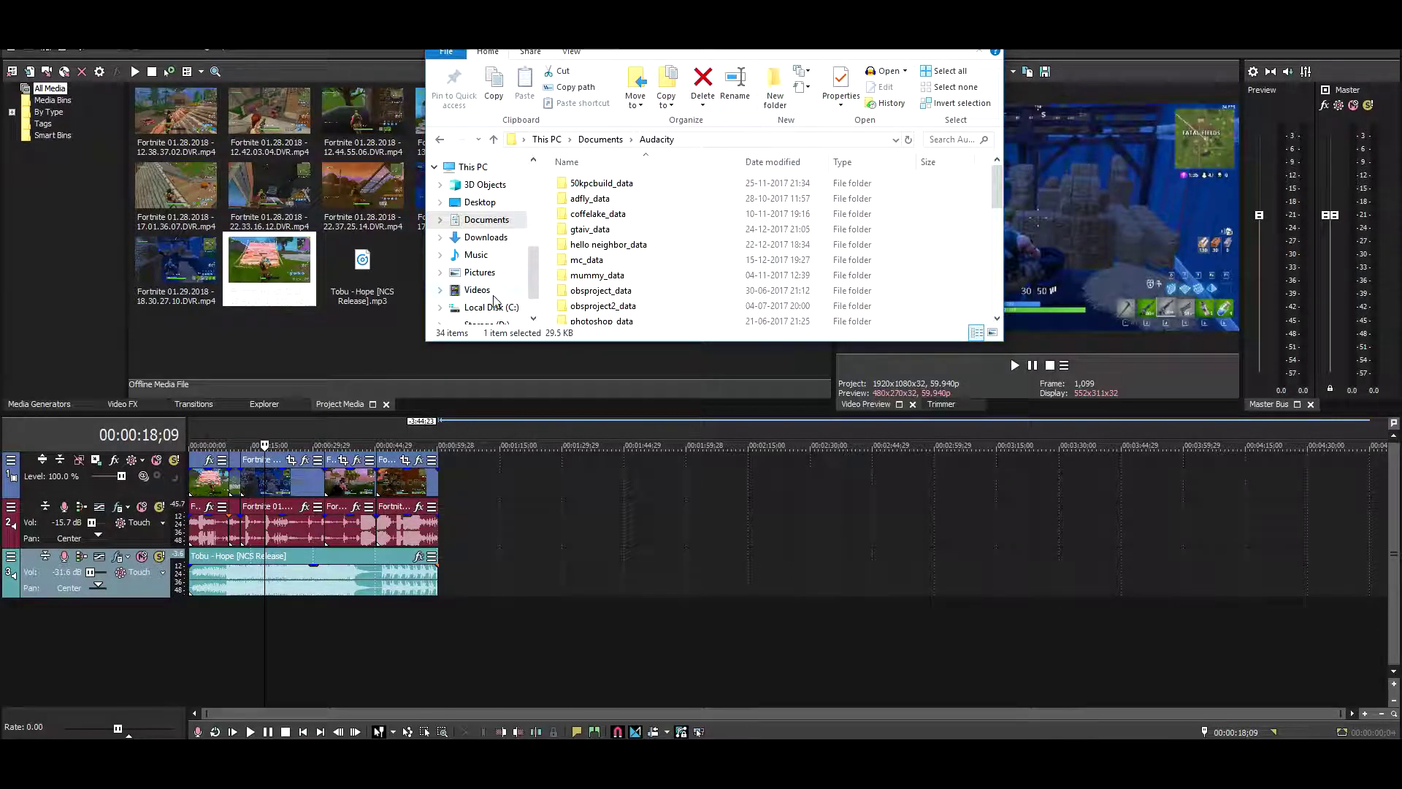
left_click(504, 203)
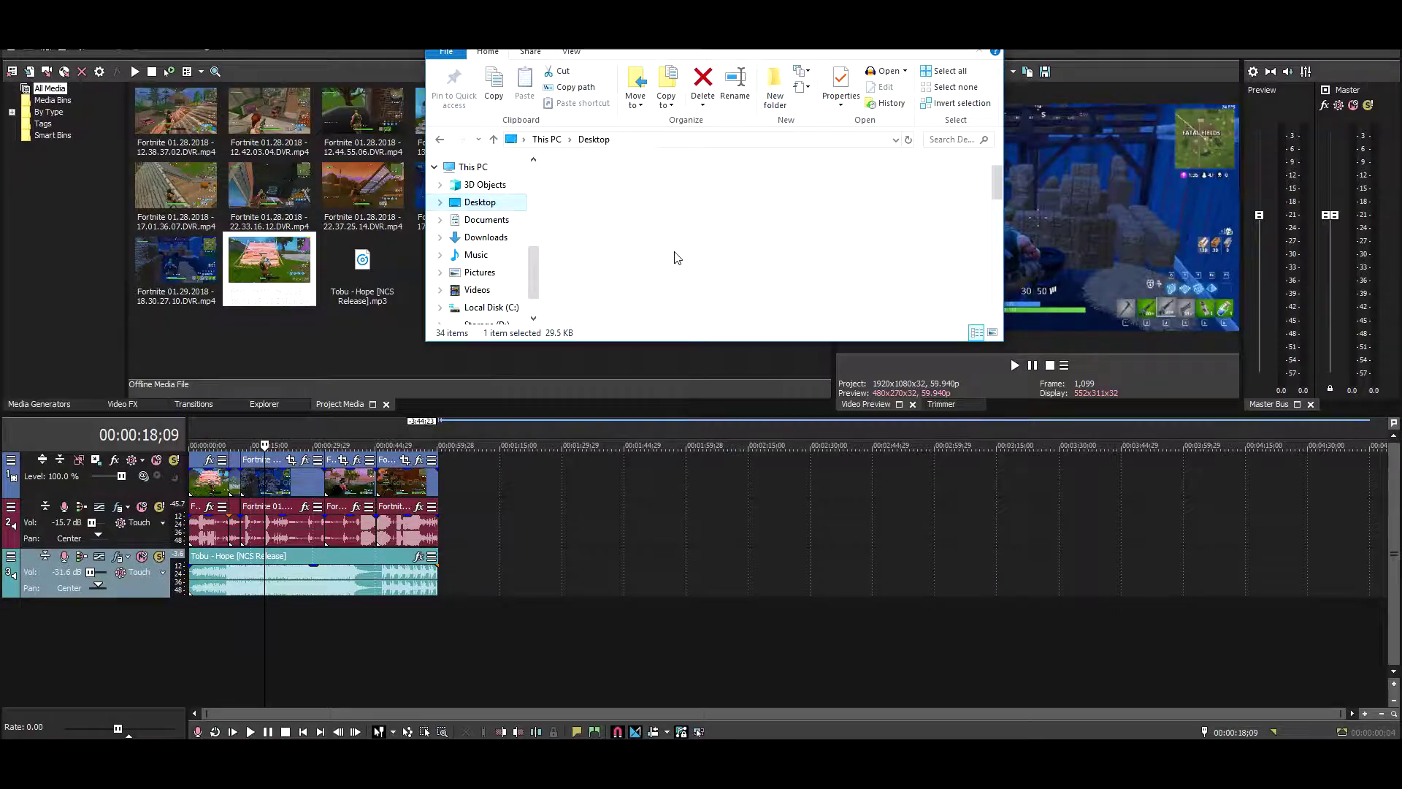
scroll(695, 236, "down", 6)
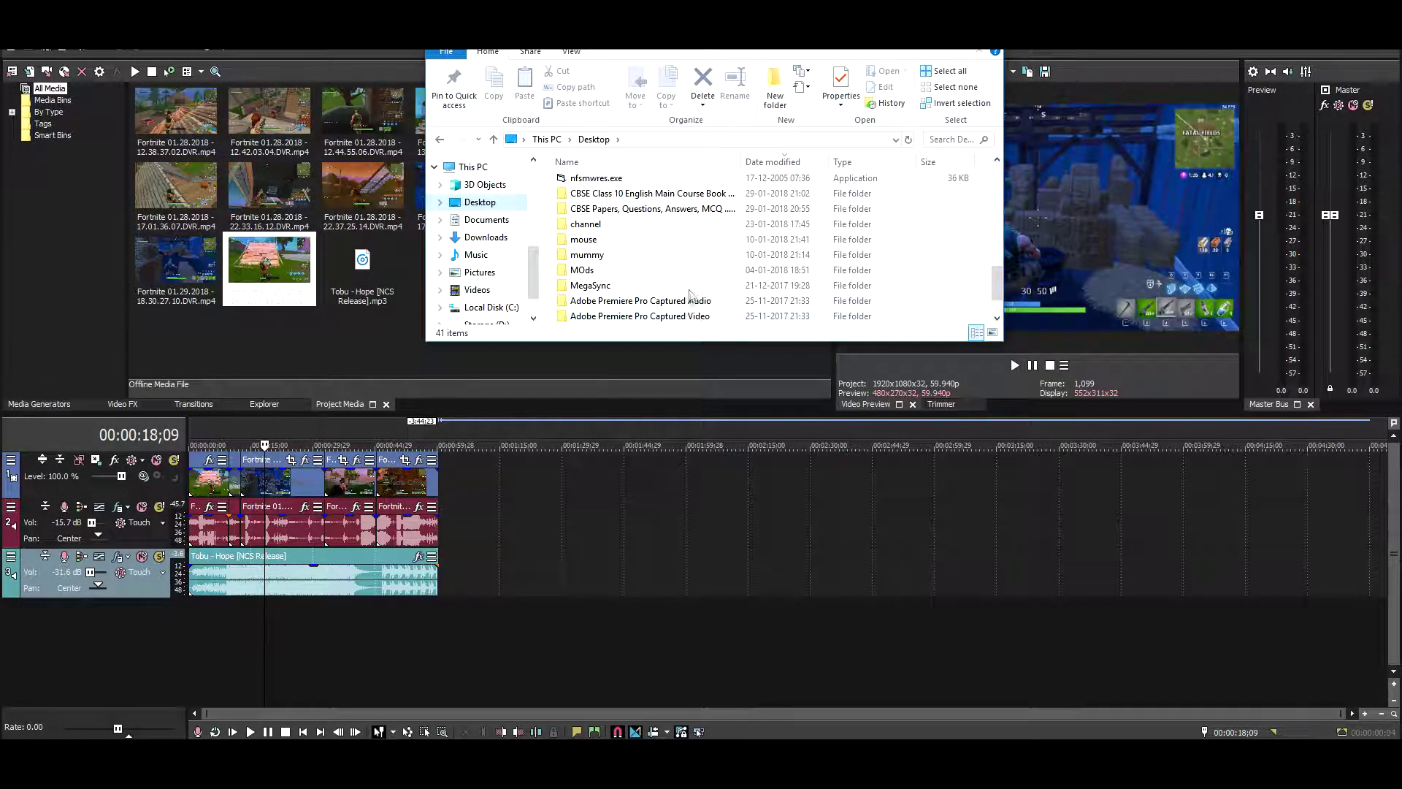
scroll(686, 261, "down", 1)
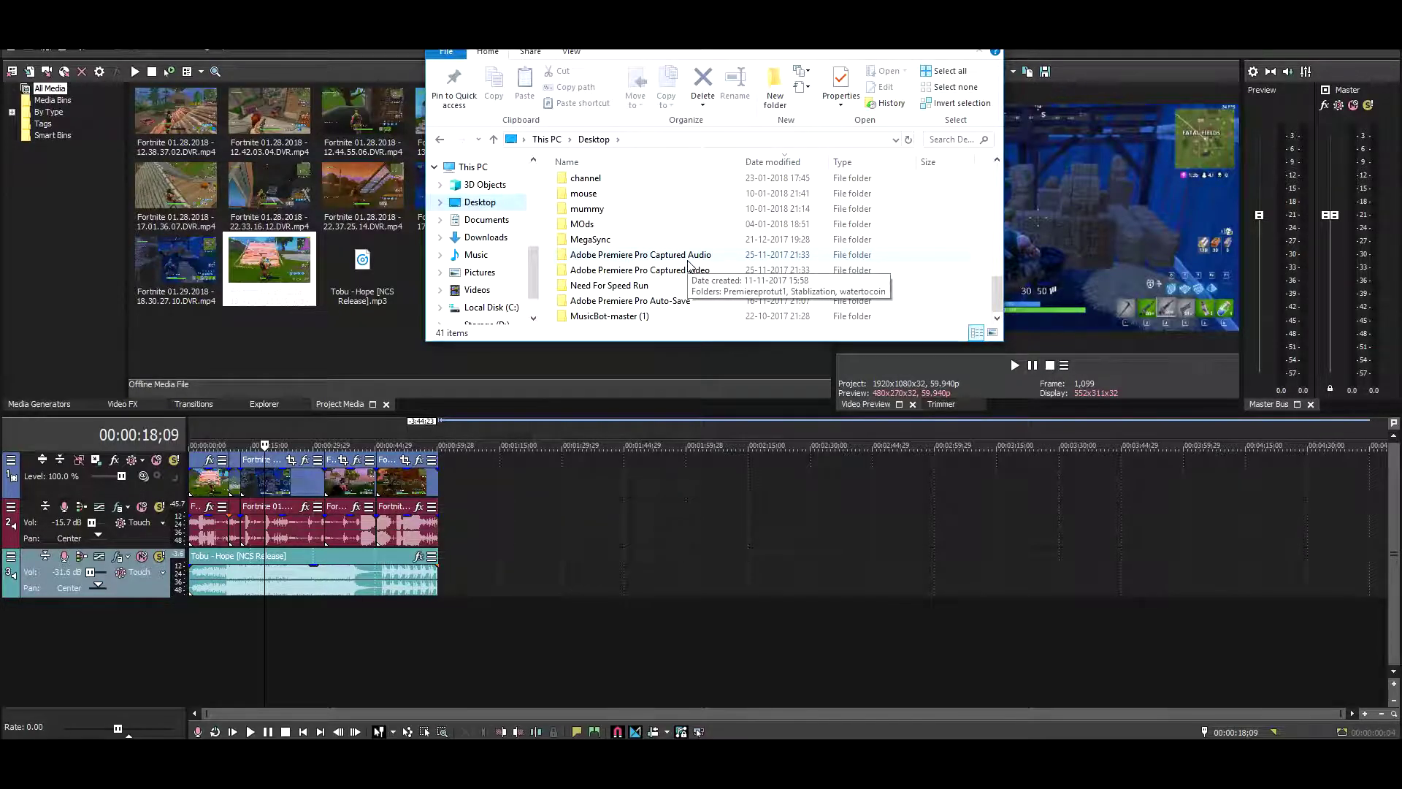
double_click(661, 179)
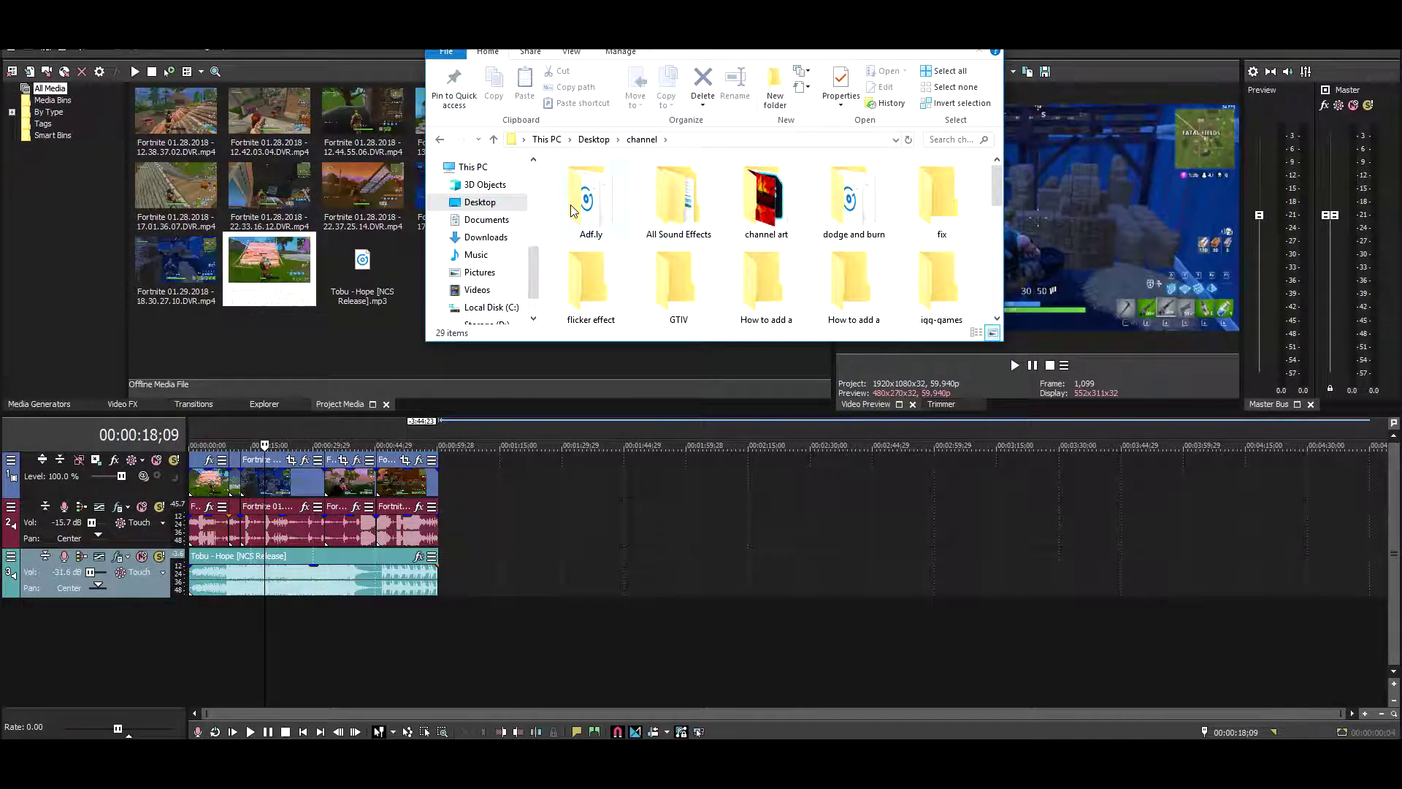
Step: Add audio.wav from the "How to add a green screen effect in Vegas 15" folder to the VEGAS Pro project media
left_click(766, 198)
left_click(922, 213)
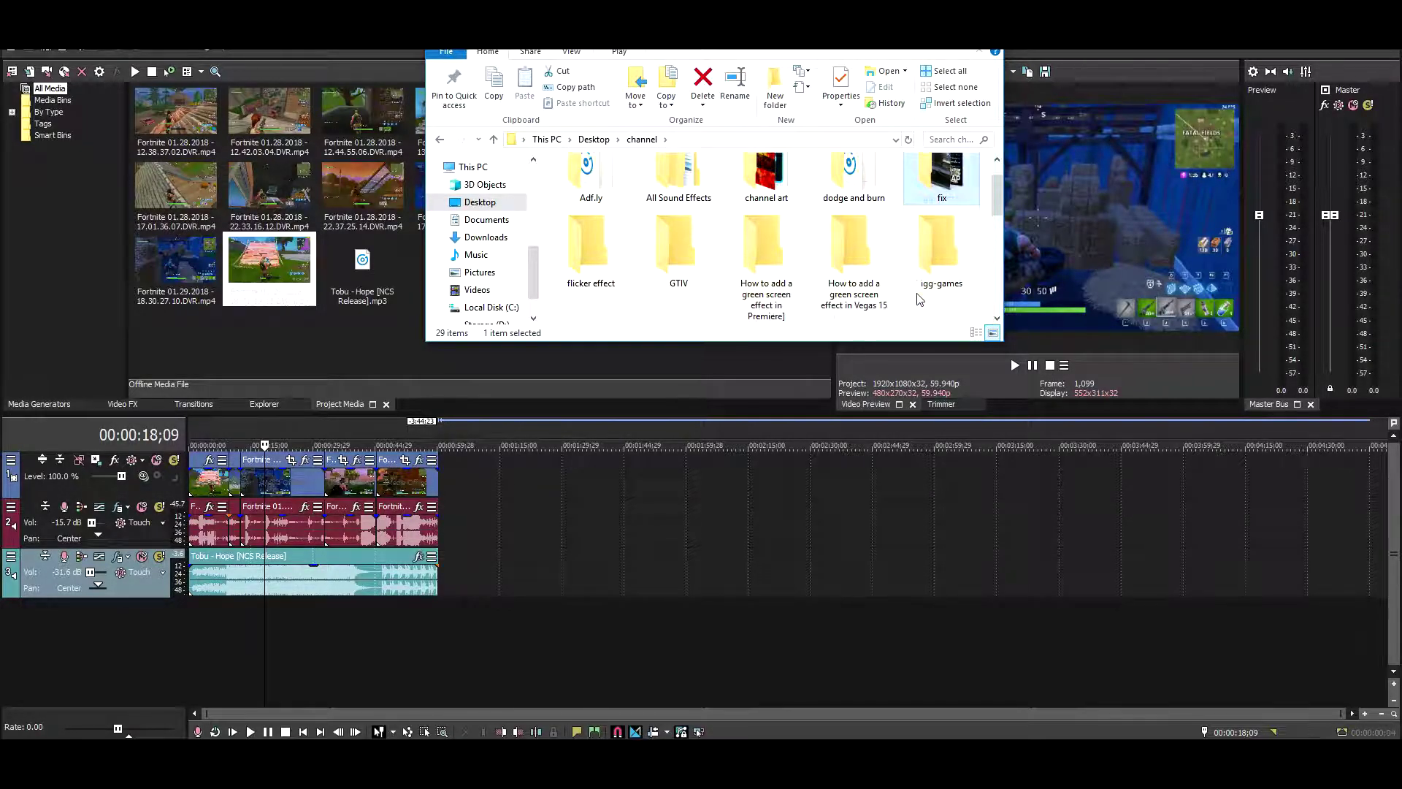
scroll(921, 213, "down", 2)
left_click(862, 199)
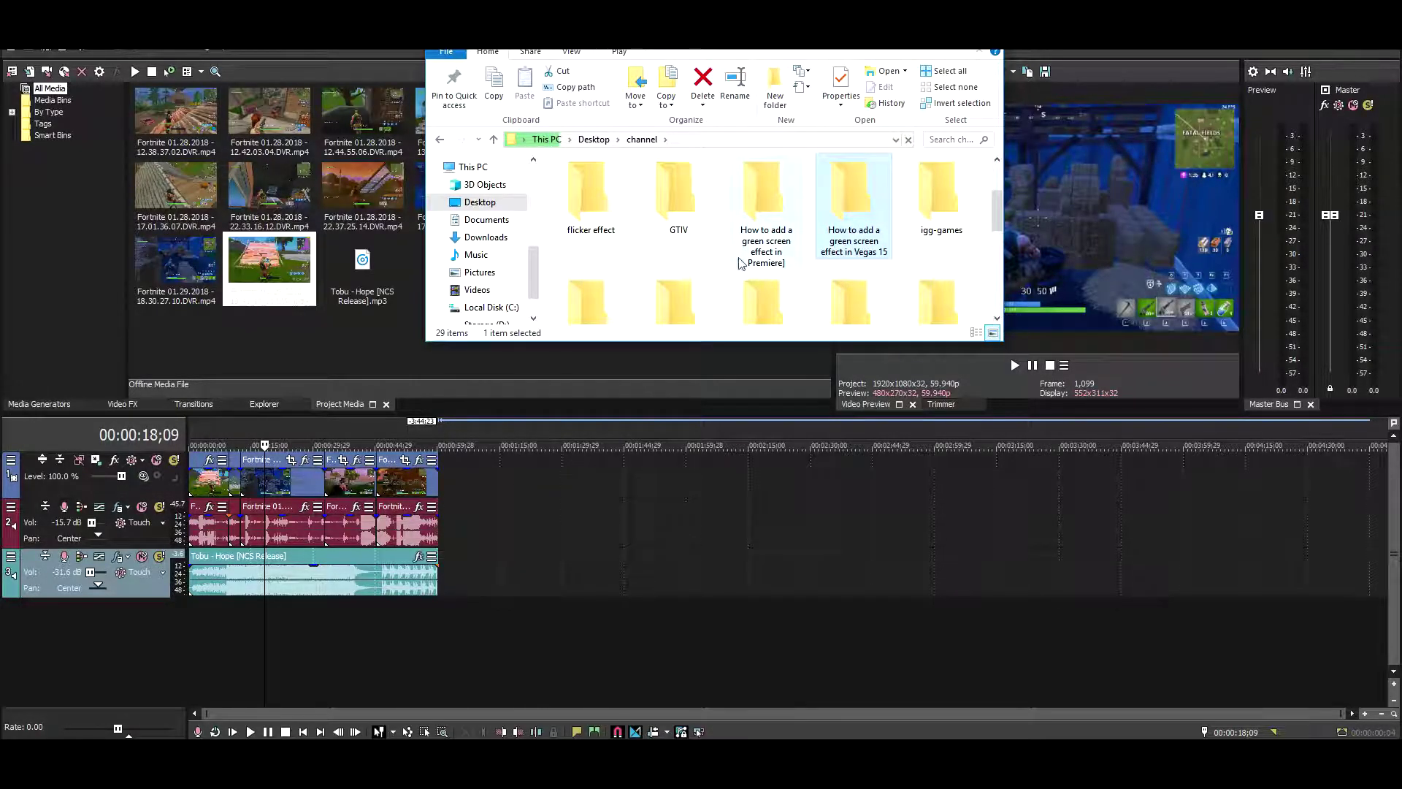
double_click(880, 238)
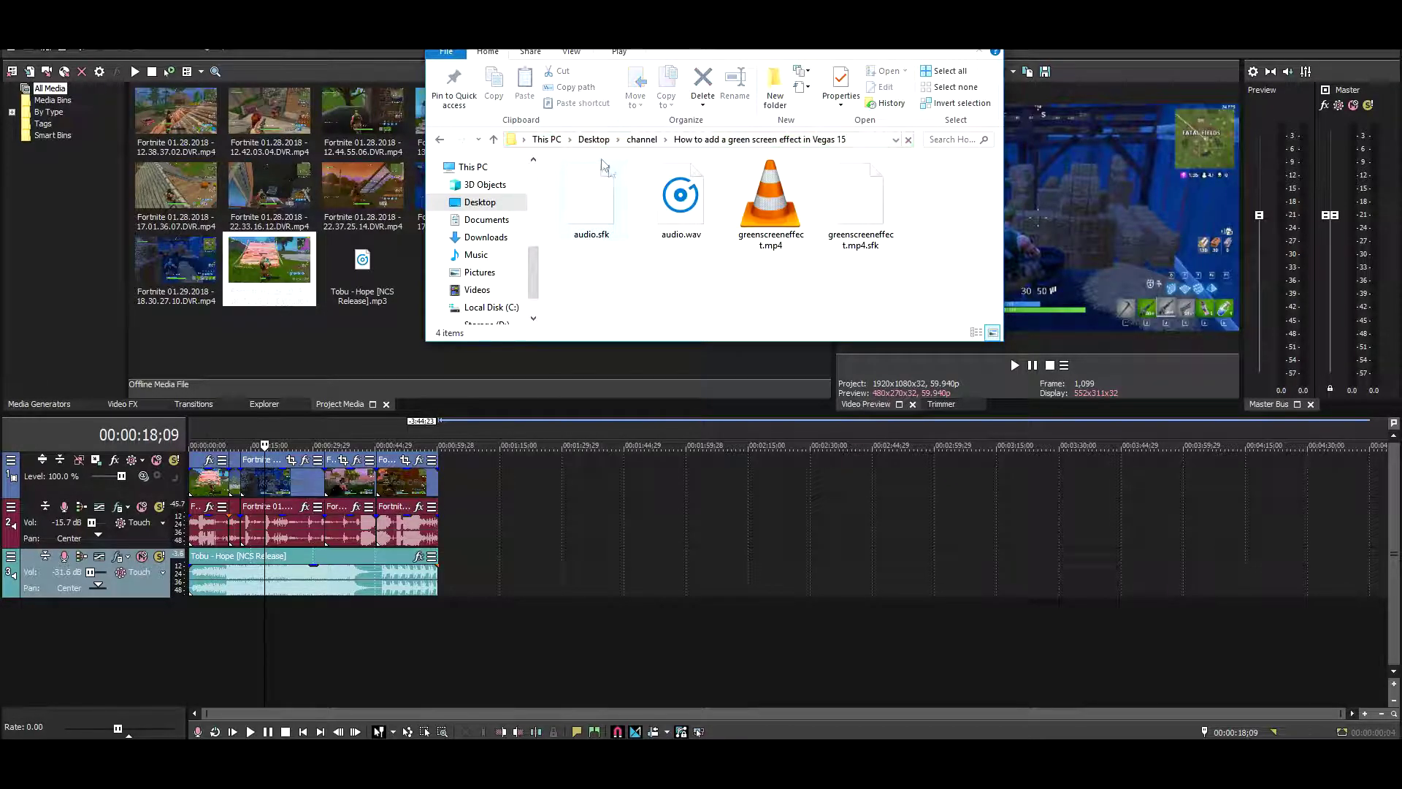
left_click_drag(672, 199, 389, 356)
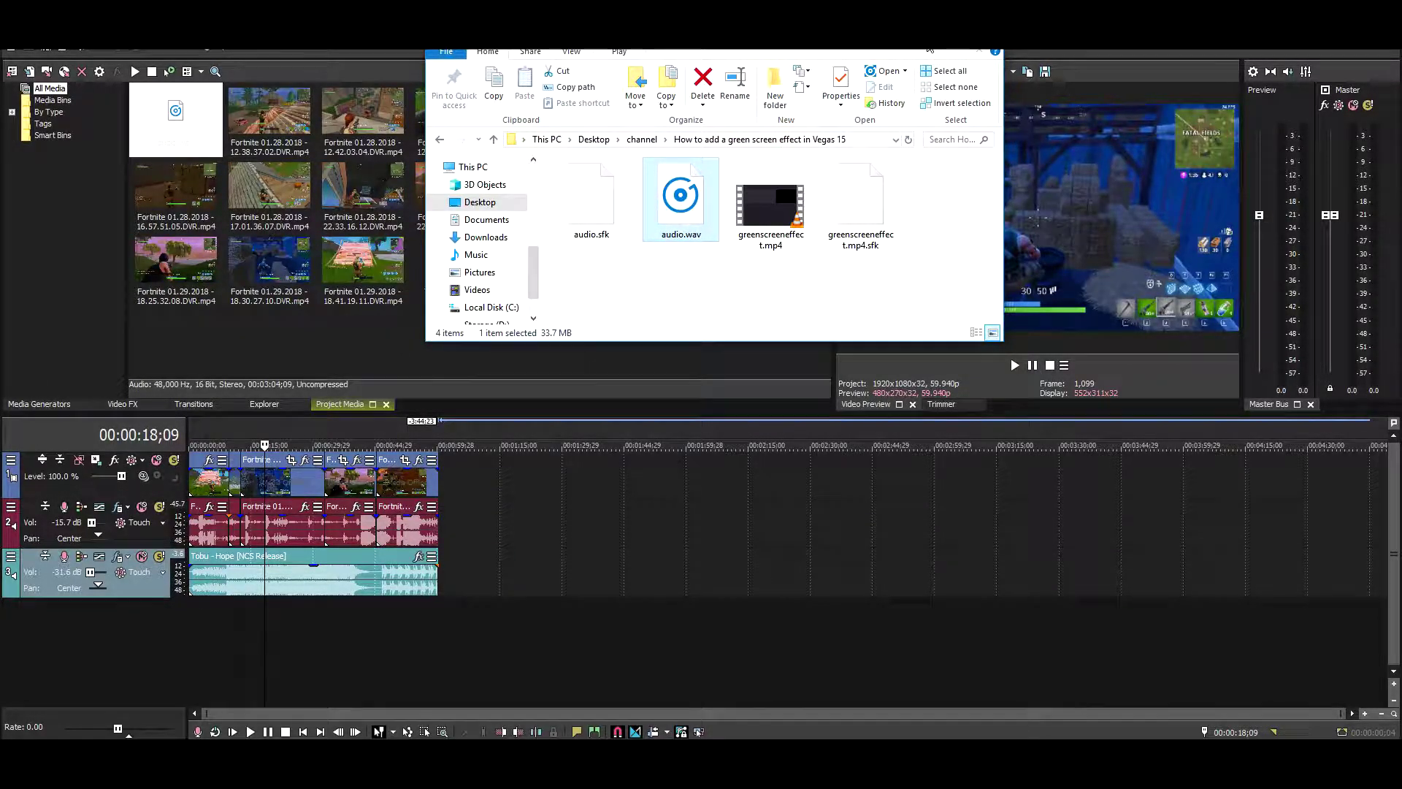
left_click(921, 34)
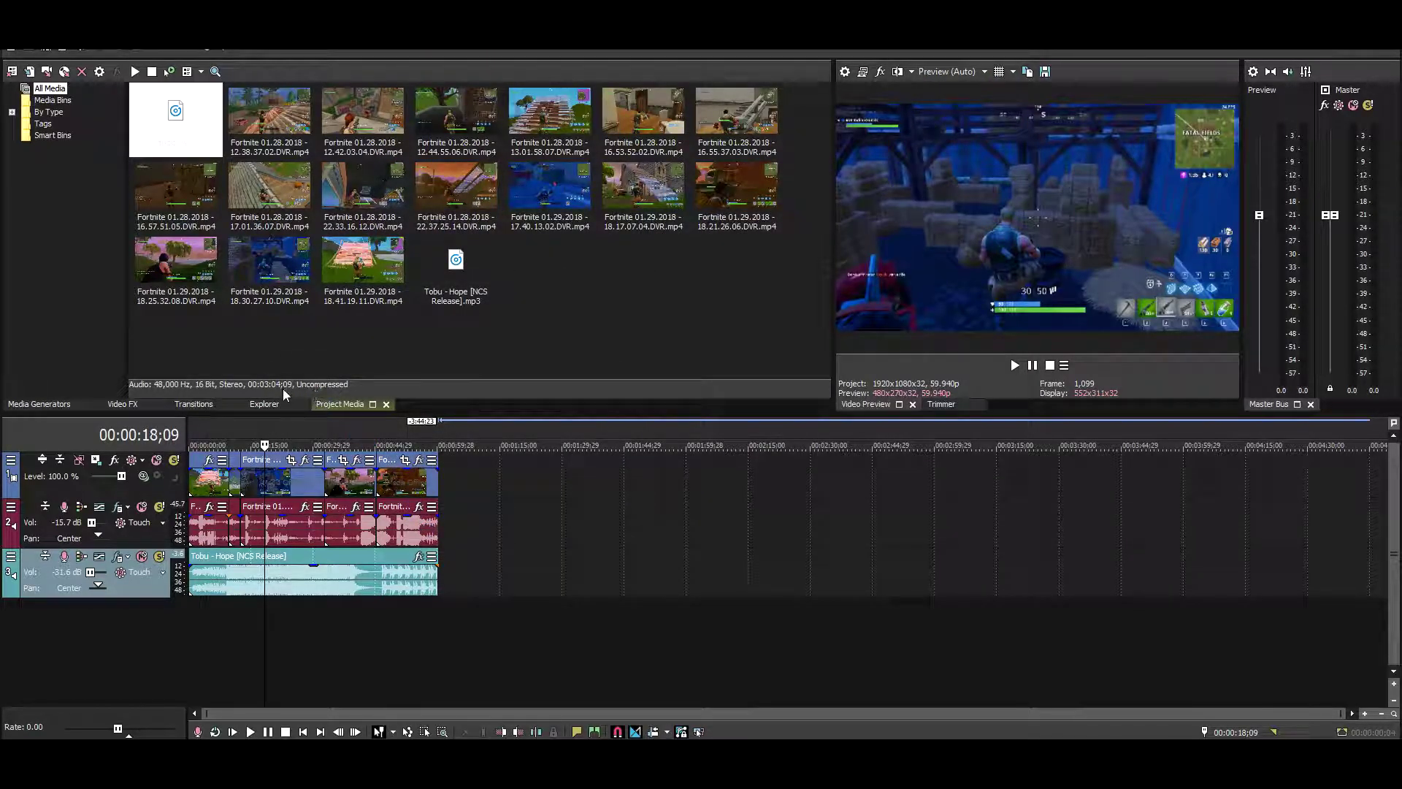
Step: Insert a new audio track above the music track and place audio.wav on it from the timeline start
right_click(480, 580)
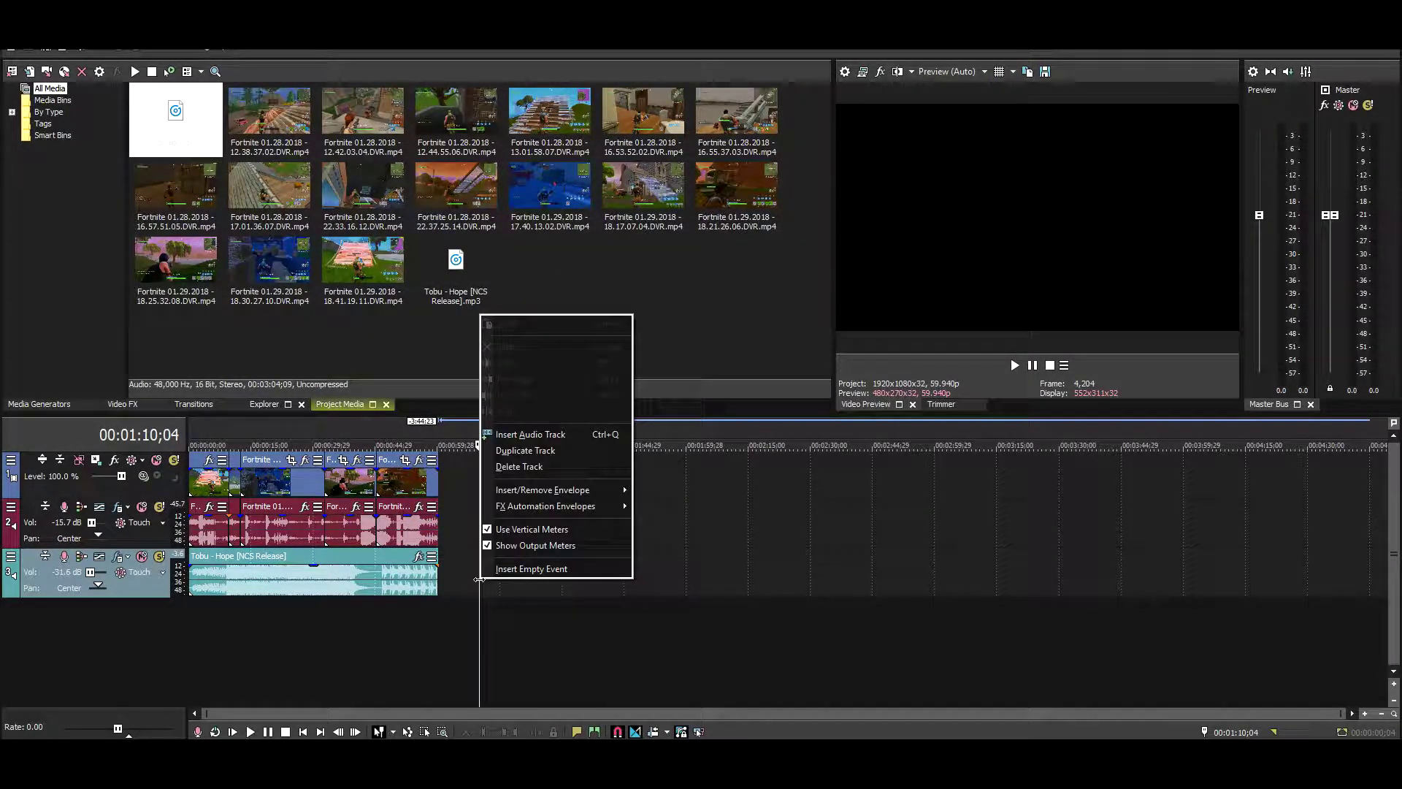
left_click(541, 435)
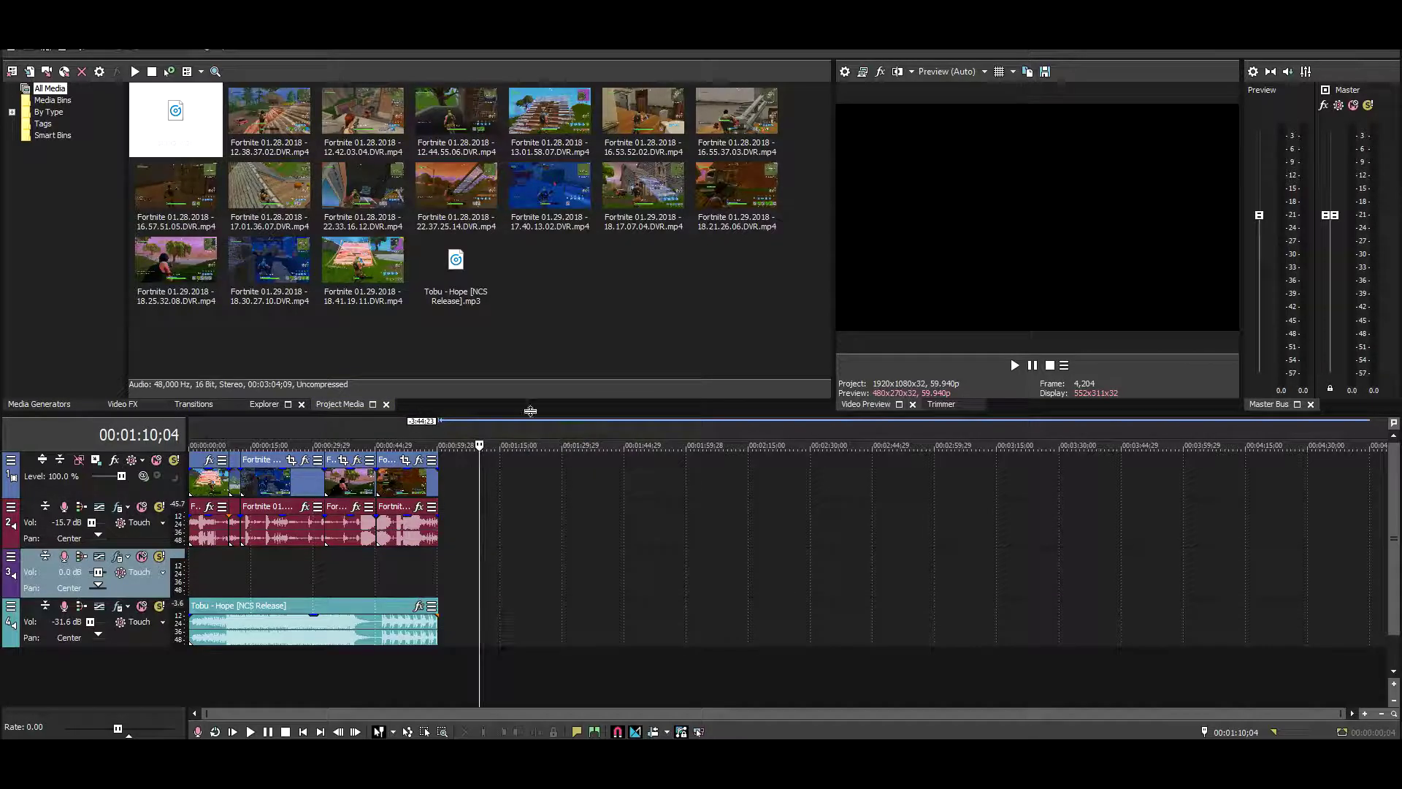
left_click_drag(182, 212, 256, 577)
left_click(431, 577)
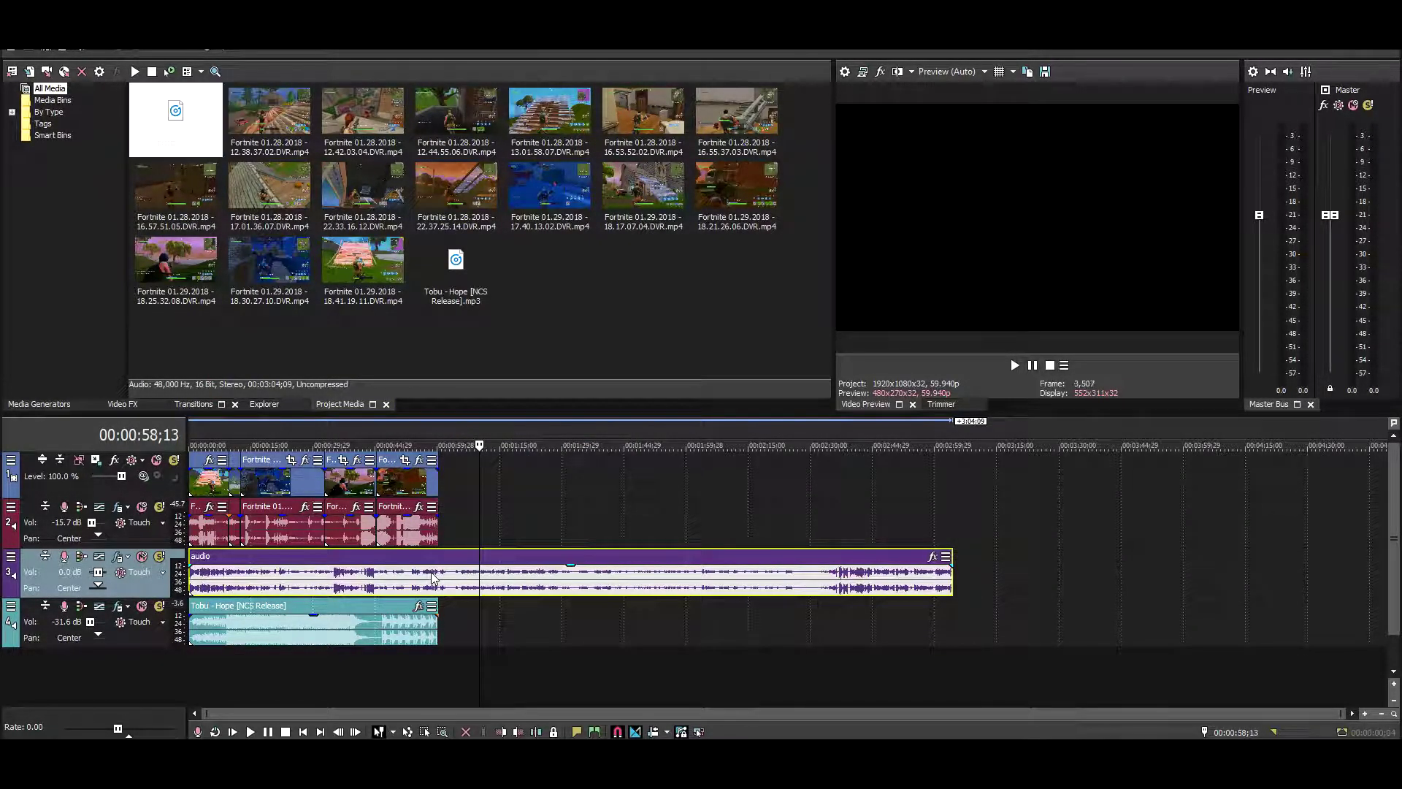
left_click(438, 577)
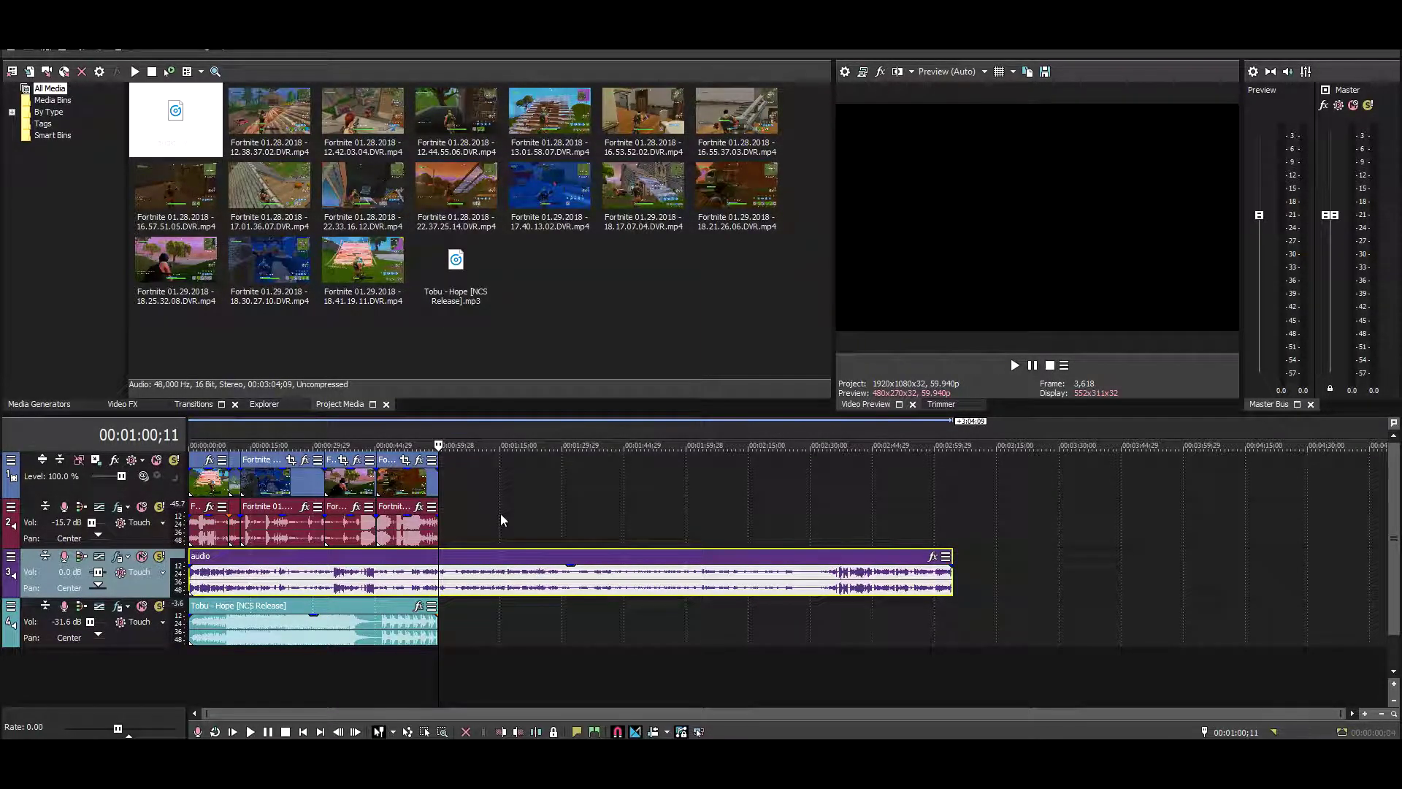
left_click(501, 512)
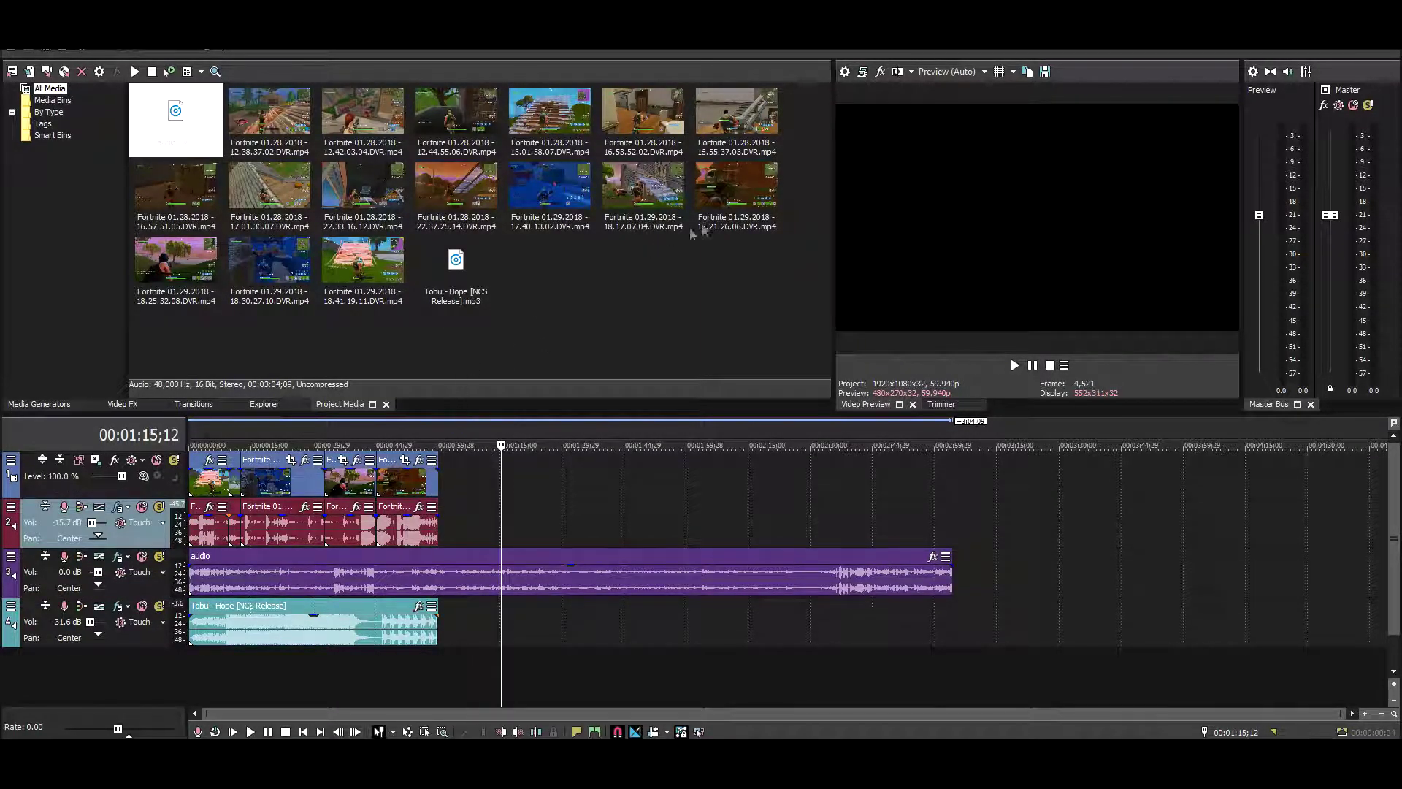
left_click(736, 216)
left_click(629, 222)
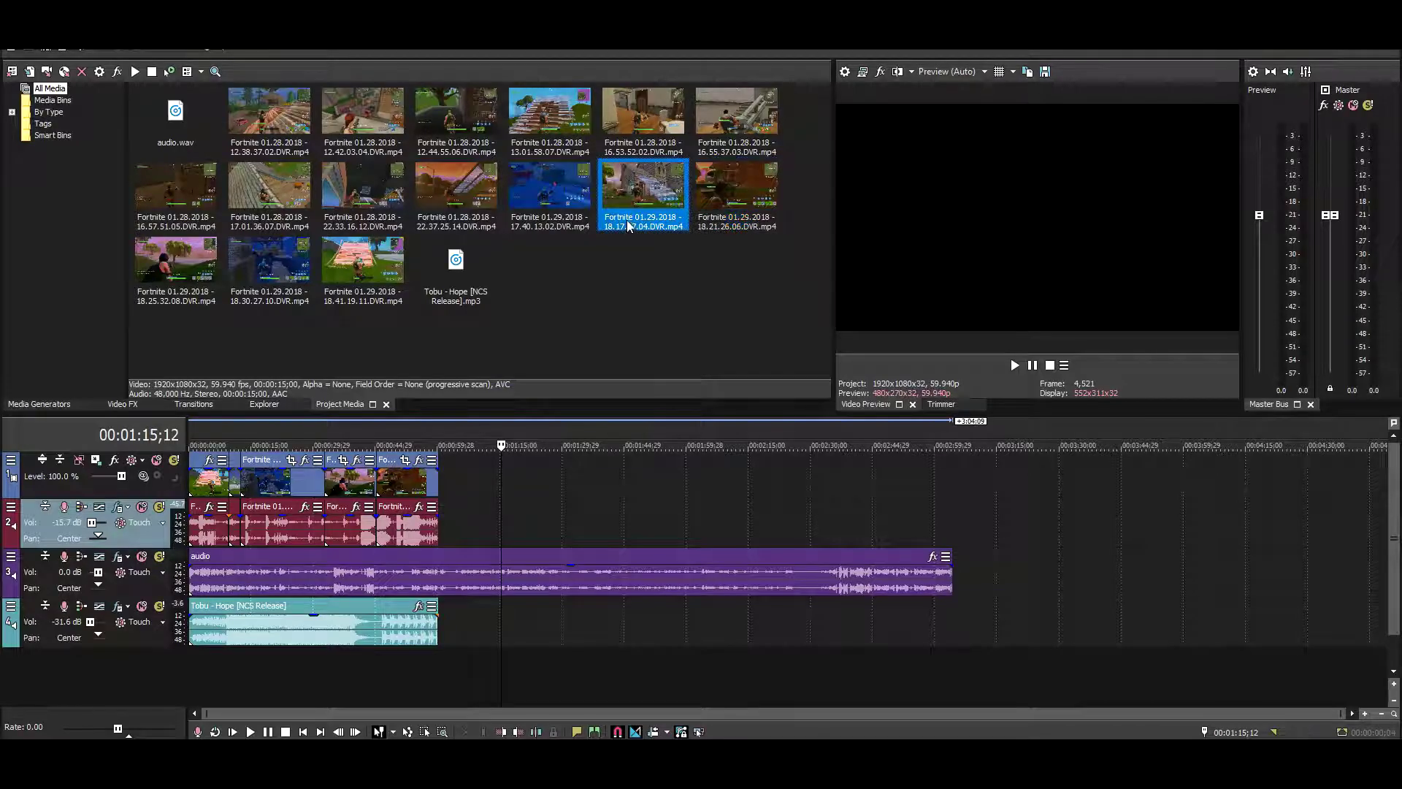
left_click(569, 214, "ctrl")
left_click(705, 210, "ctrl")
left_click_drag(705, 210, 604, 290)
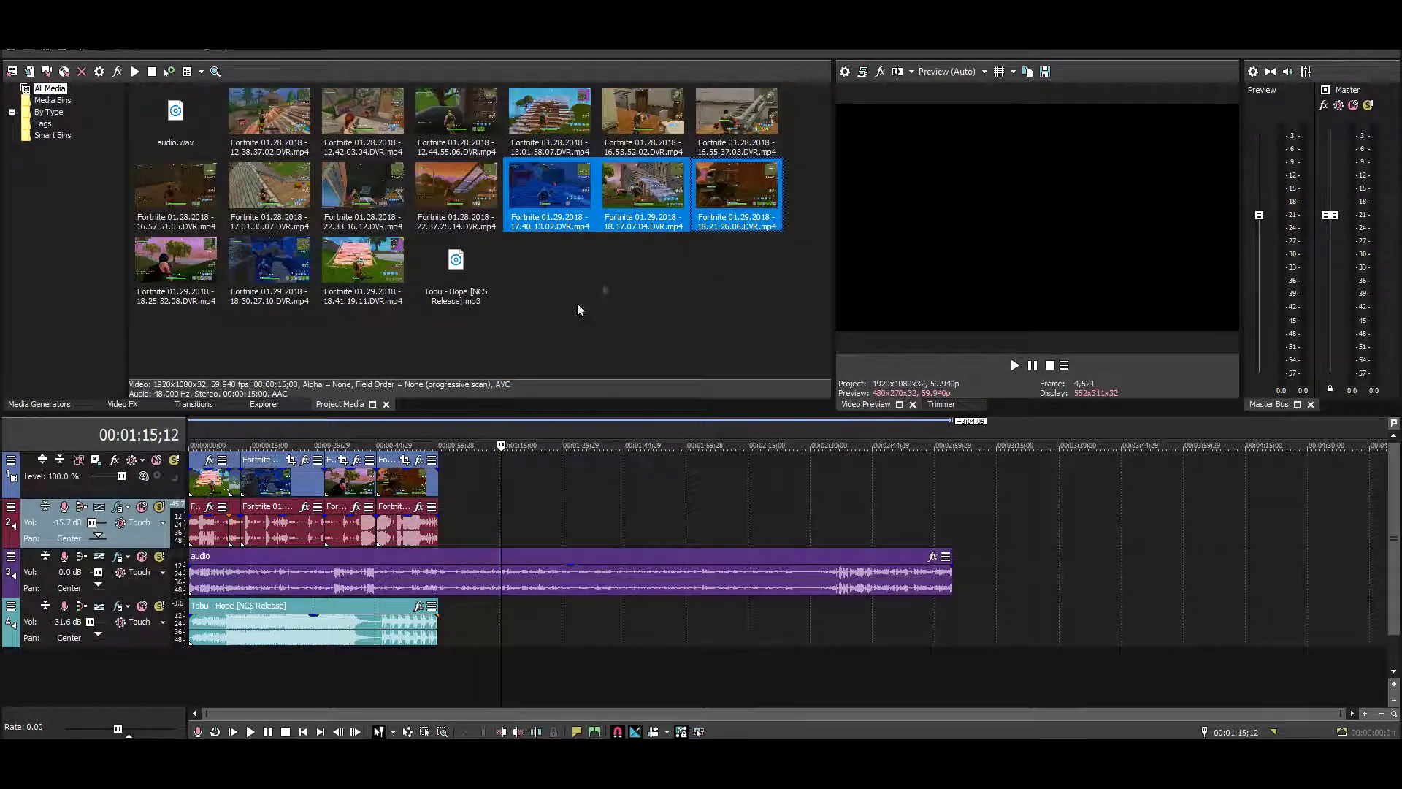
left_click(455, 482)
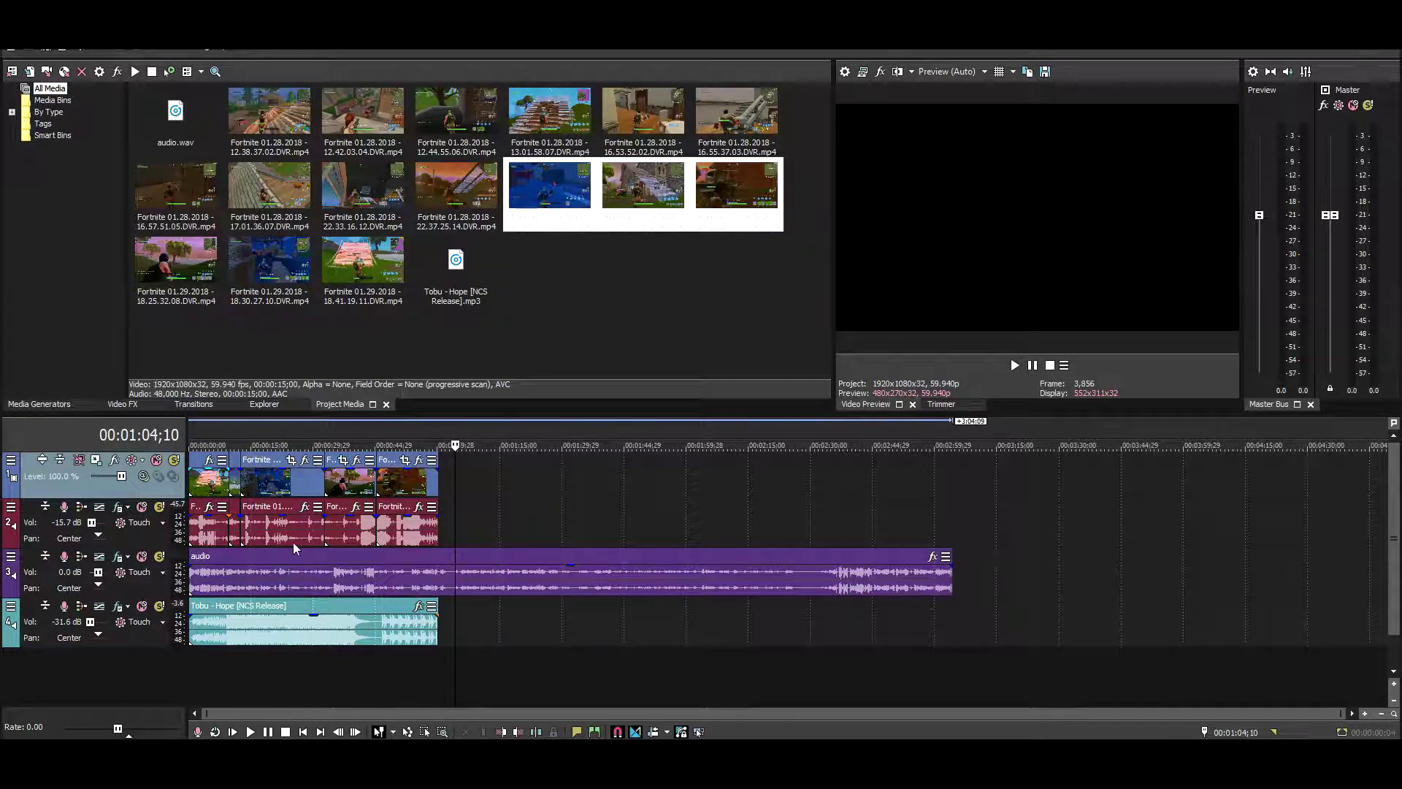
Step: Append the twelve Fortnite clips from 01.28.2018 - 12.38.37.02 through 01.29.2018 - 18.17.07.04 directly after the last gameplay clip on the timeline
left_click(648, 312)
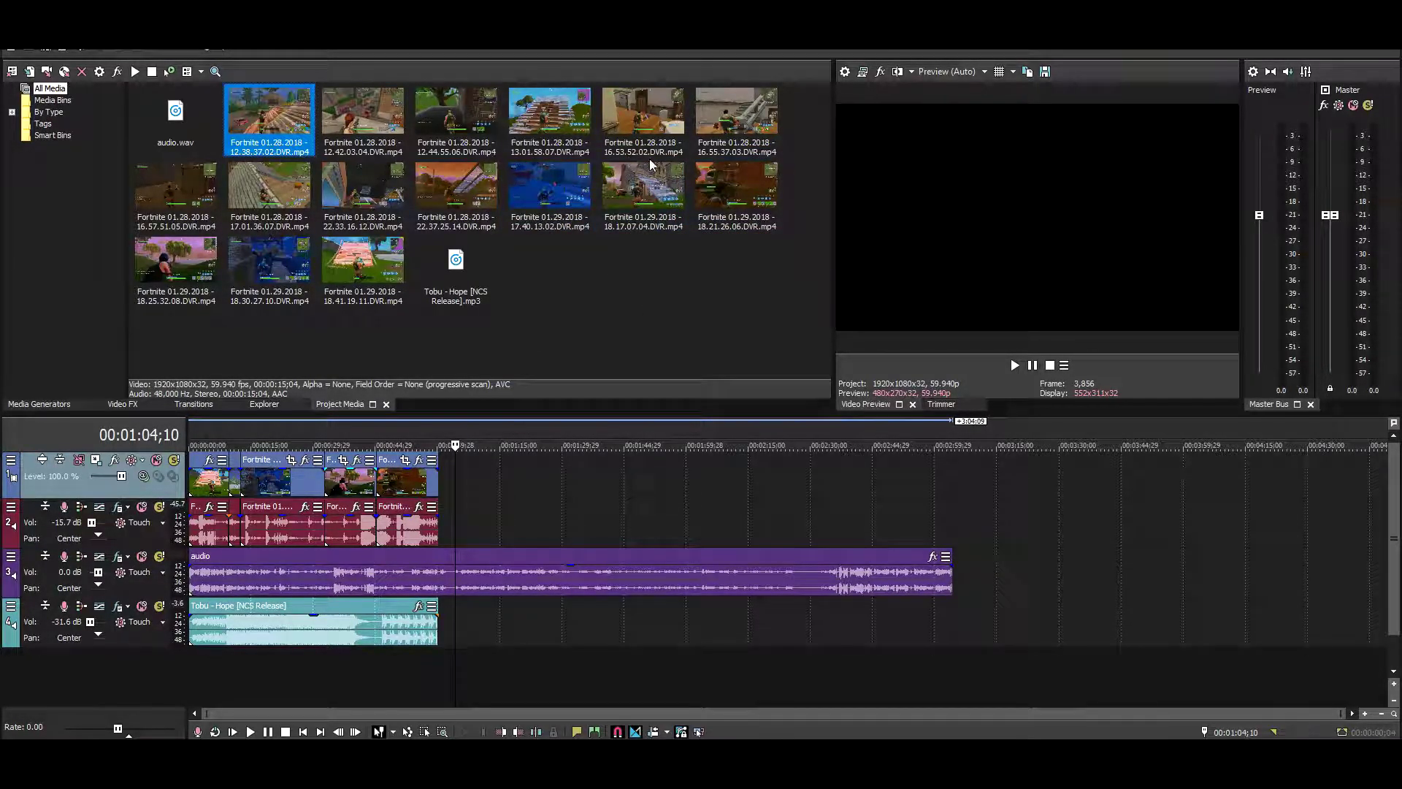
left_click(643, 199, "shift")
left_click_drag(647, 146, 450, 532)
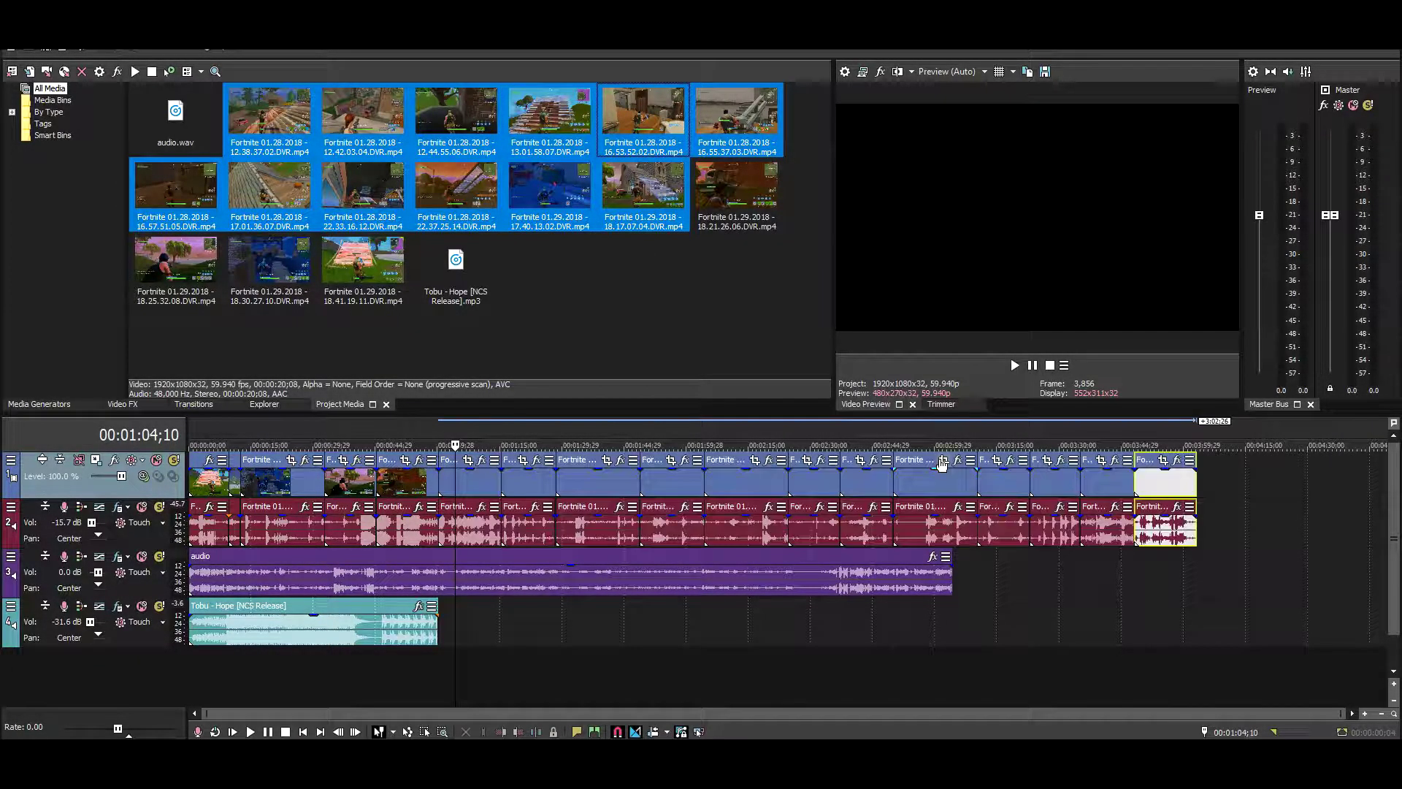
Step: Split the gameplay at the end of the voice audio, 00:03:04;09, and delete all gameplay after that point
left_click(953, 527)
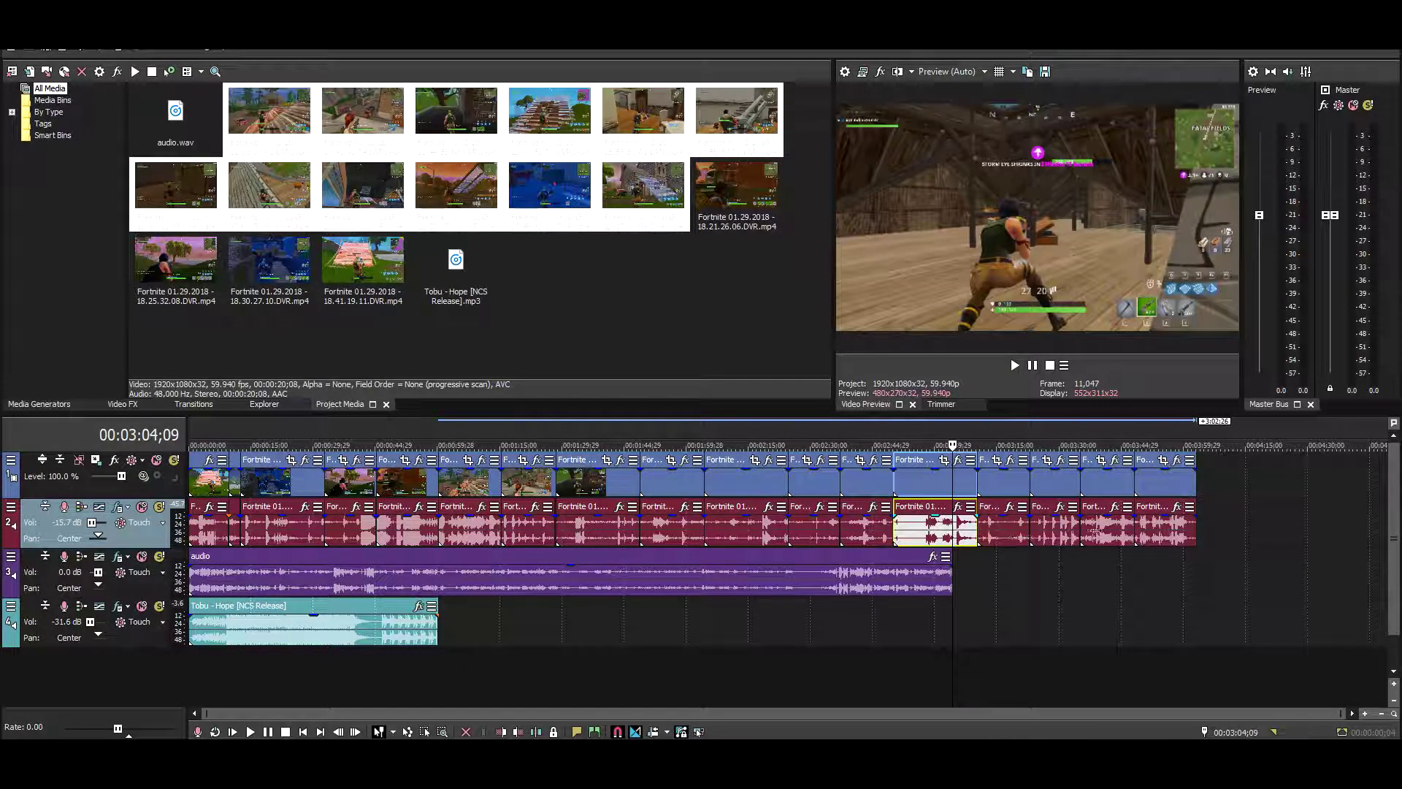
key("s")
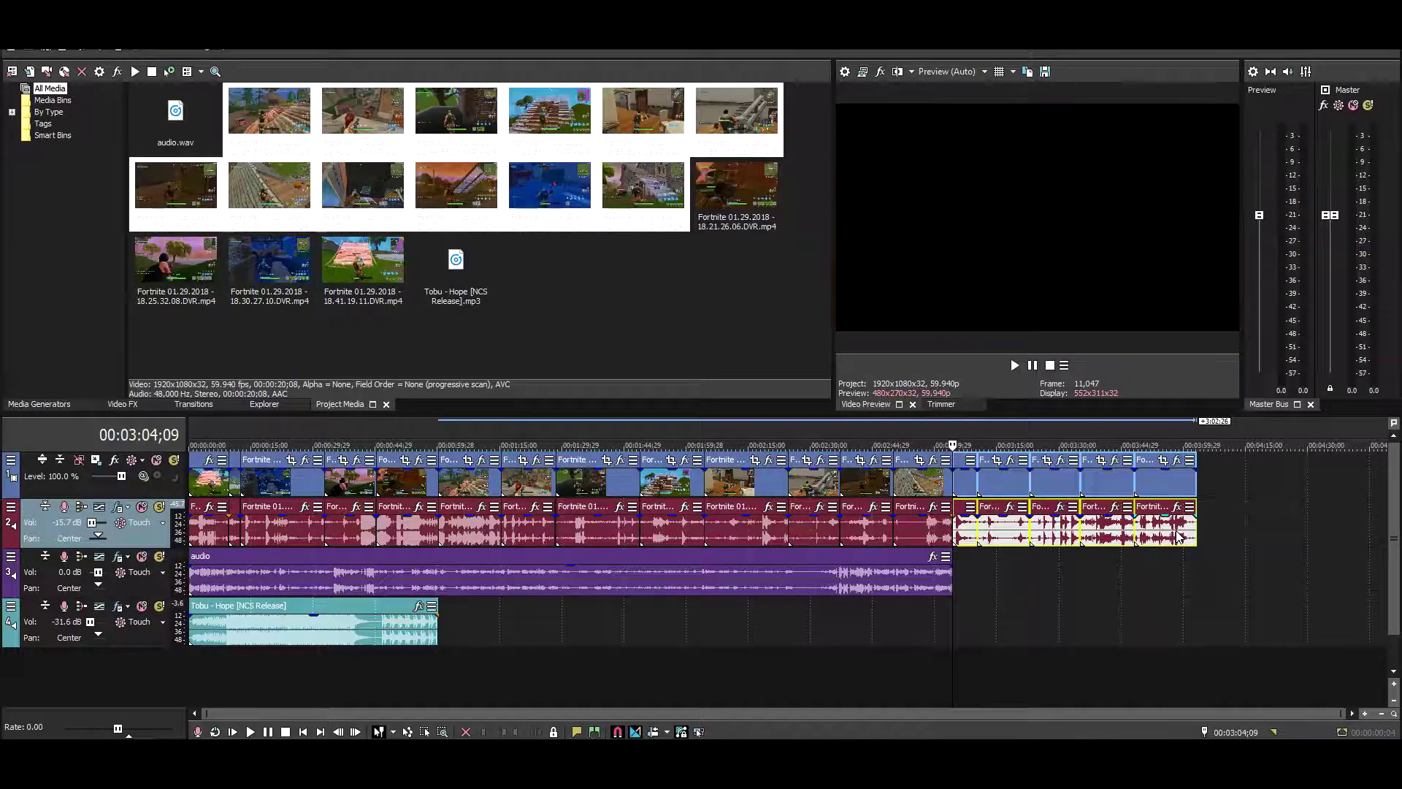
key("Delete")
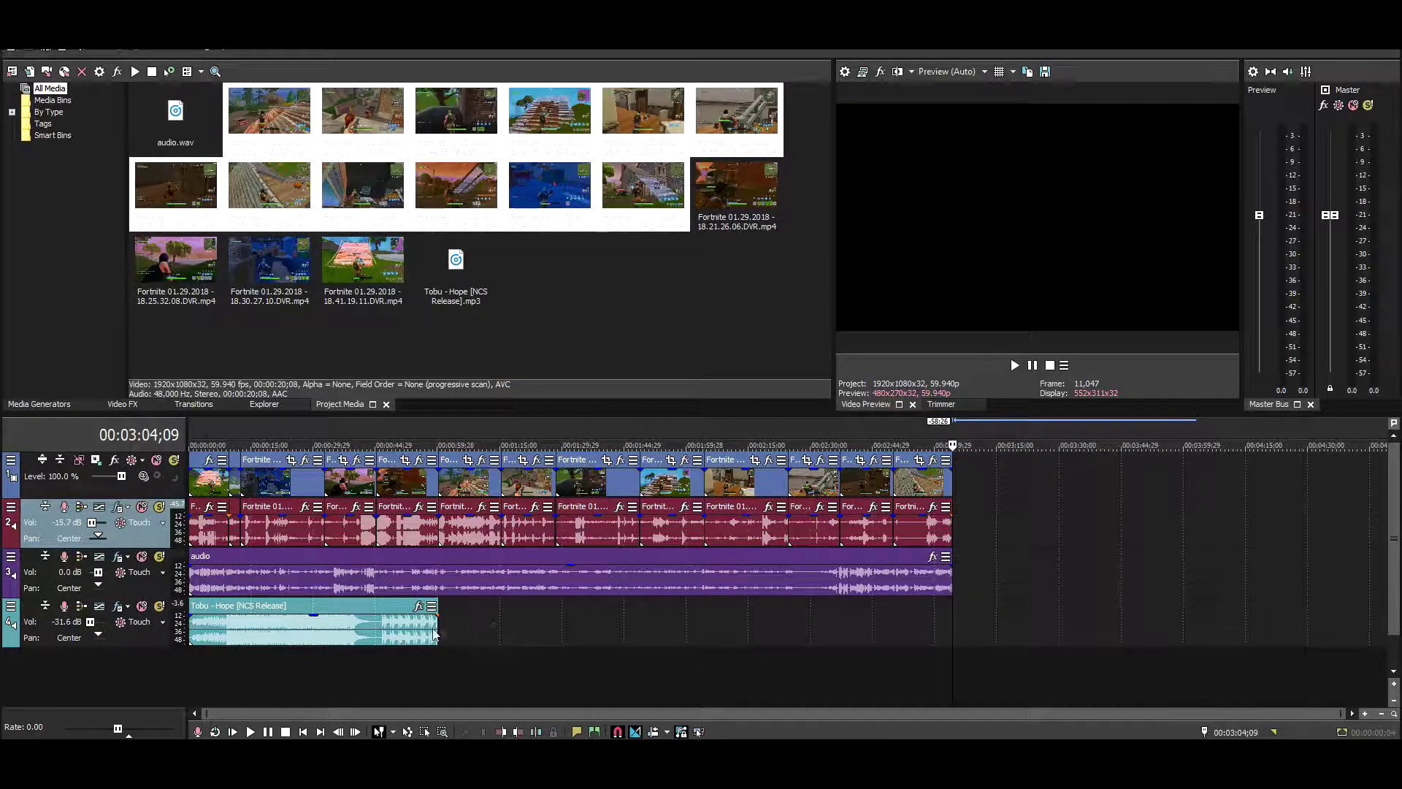
Step: Extend the Tobu - Hope song so it ends with the gameplay and voice audio at 00:03:04;09
left_click_drag(622, 631, 948, 620)
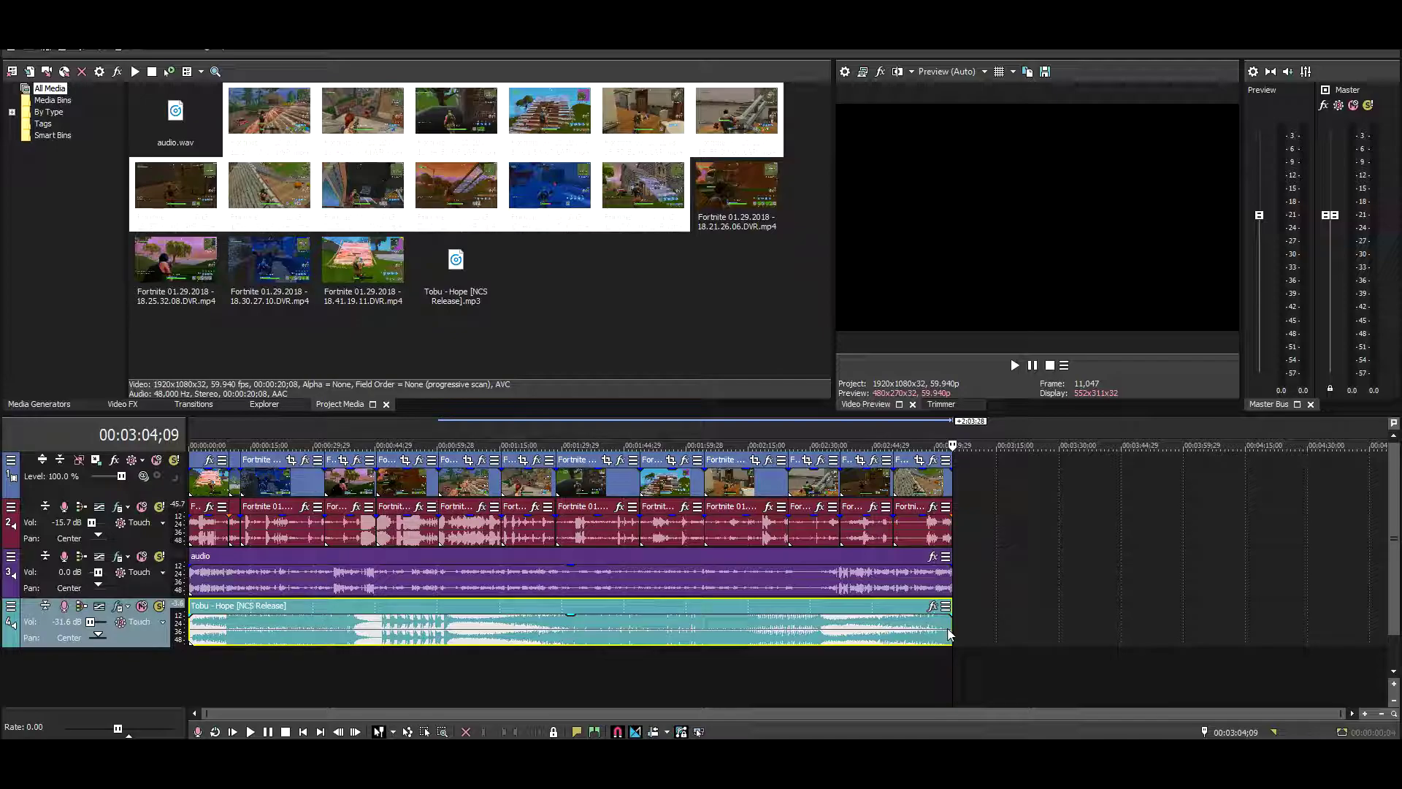
left_click_drag(953, 622, 1317, 622)
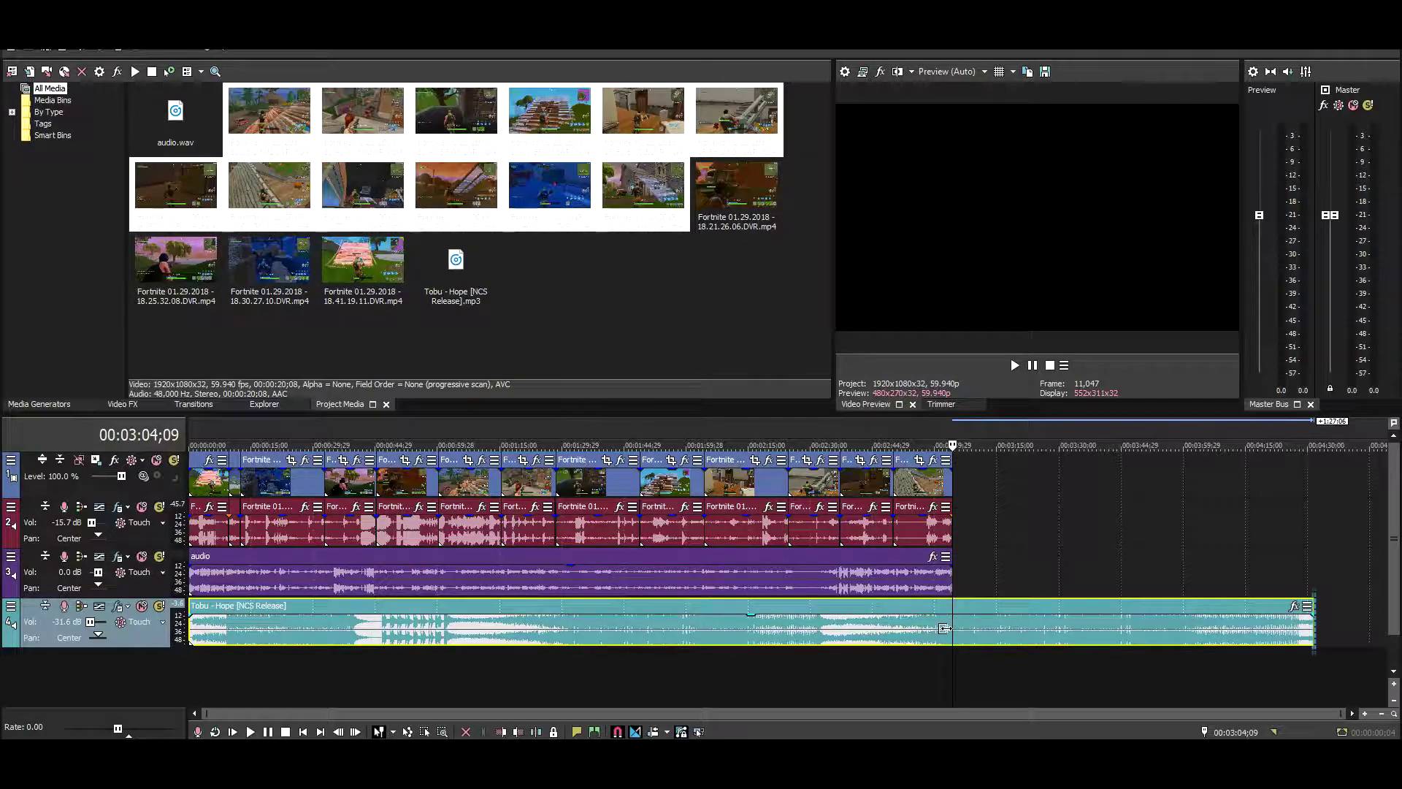
left_click_drag(944, 629, 949, 630)
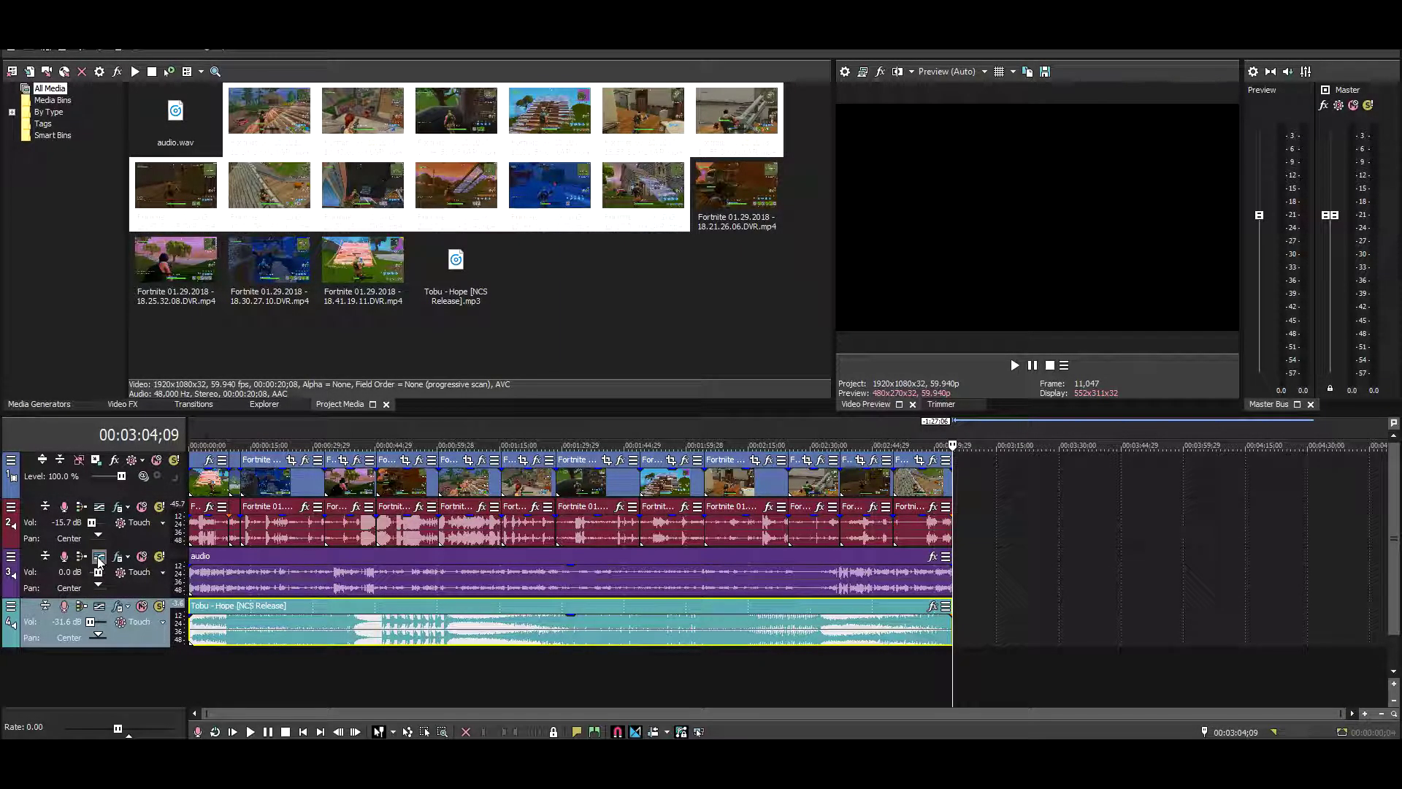
Step: Set the mixer volumes to 1.6 dB for the voice track, -21.8 dB for the music track and -4.5 dB for the gameplay audio track
left_click(221, 435)
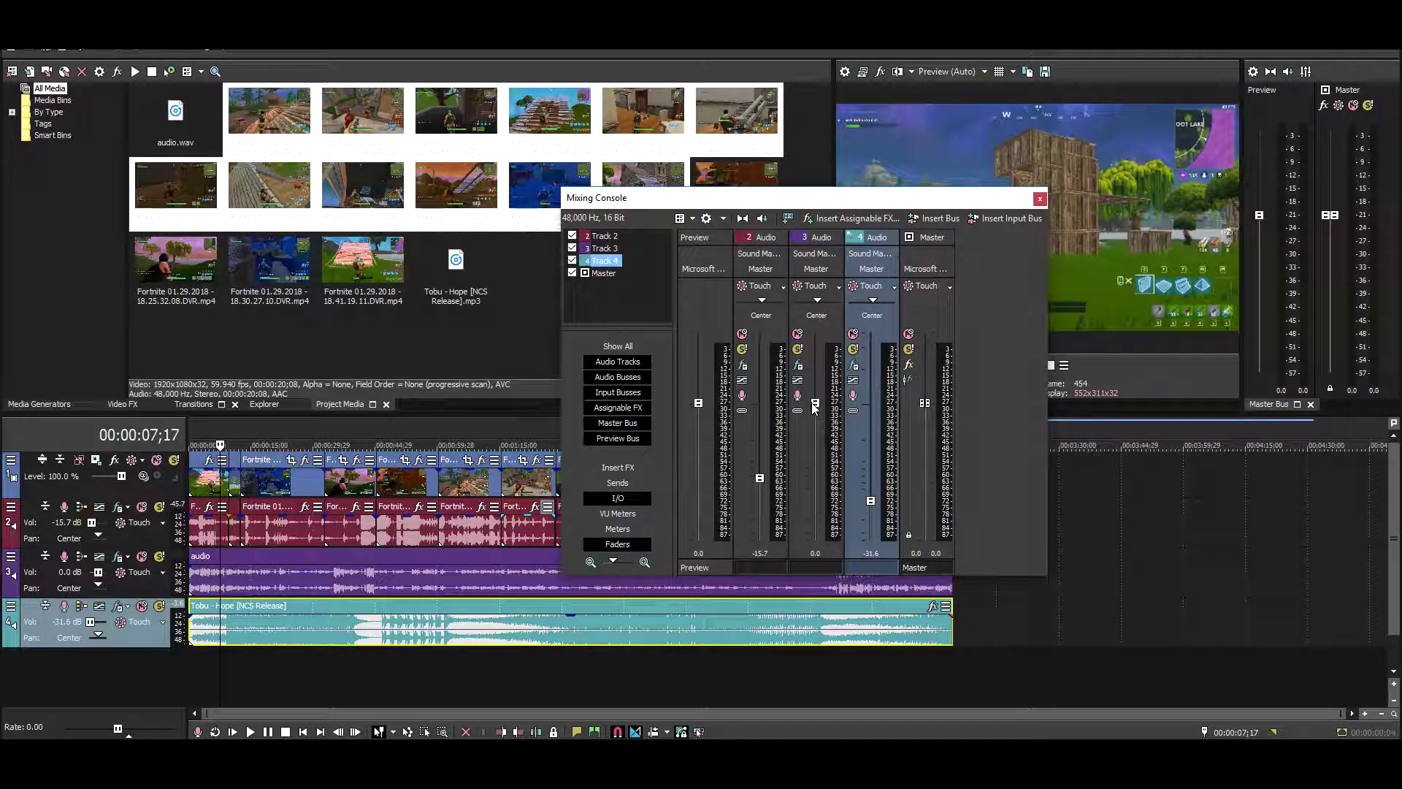
left_click_drag(816, 405, 818, 391)
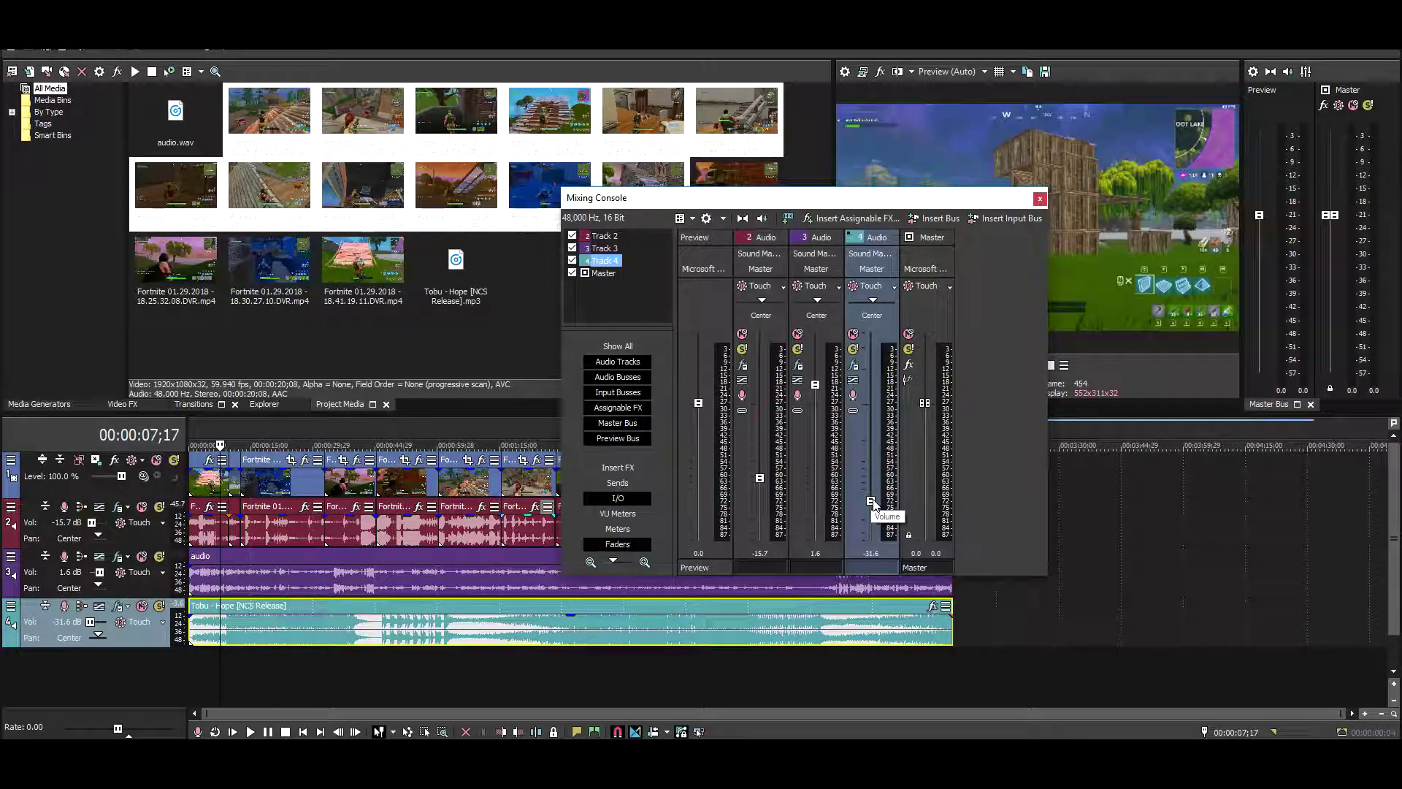
mouse_move(875, 504)
left_mouse_down()
mouse_move(874, 465)
mouse_move(884, 489)
left_mouse_up()
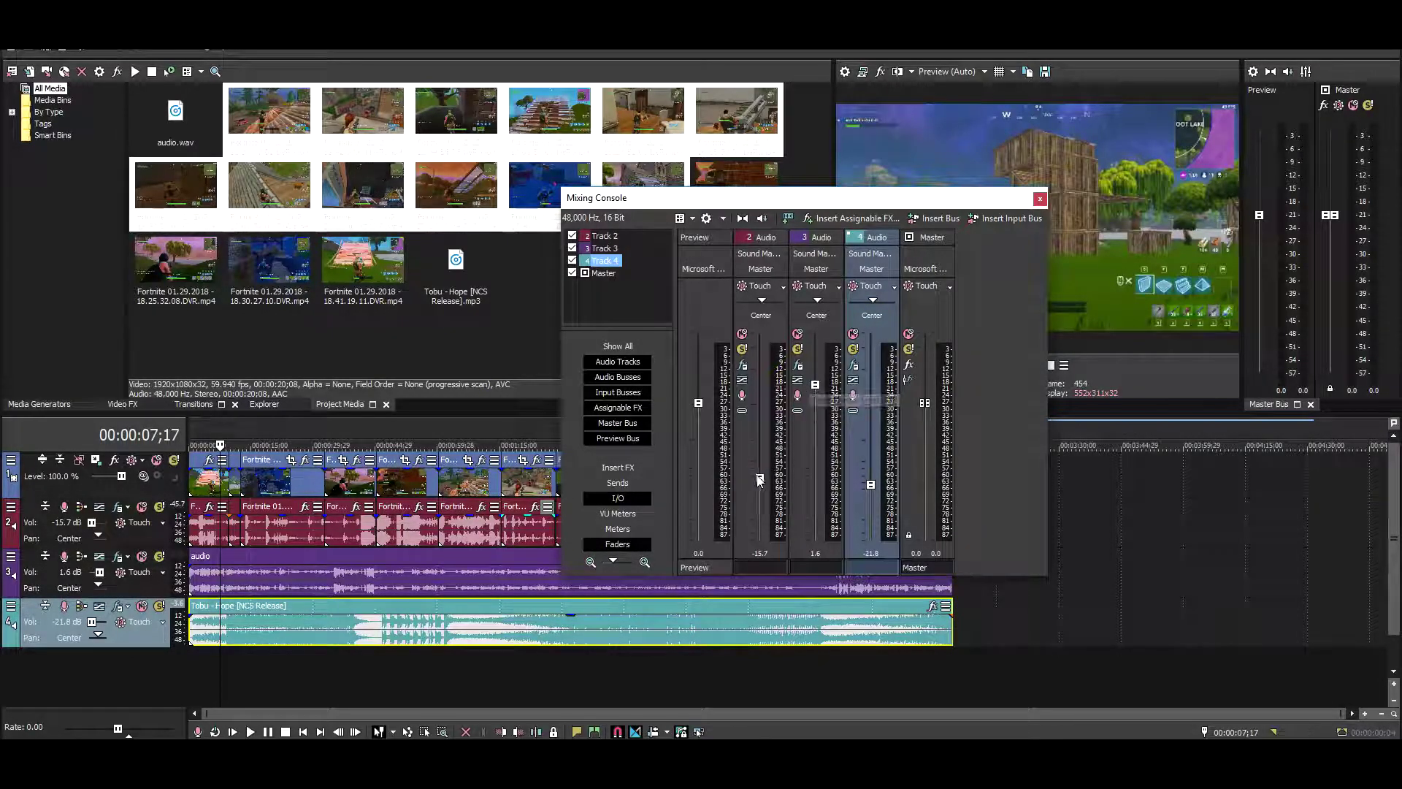
left_click_drag(759, 478, 760, 450)
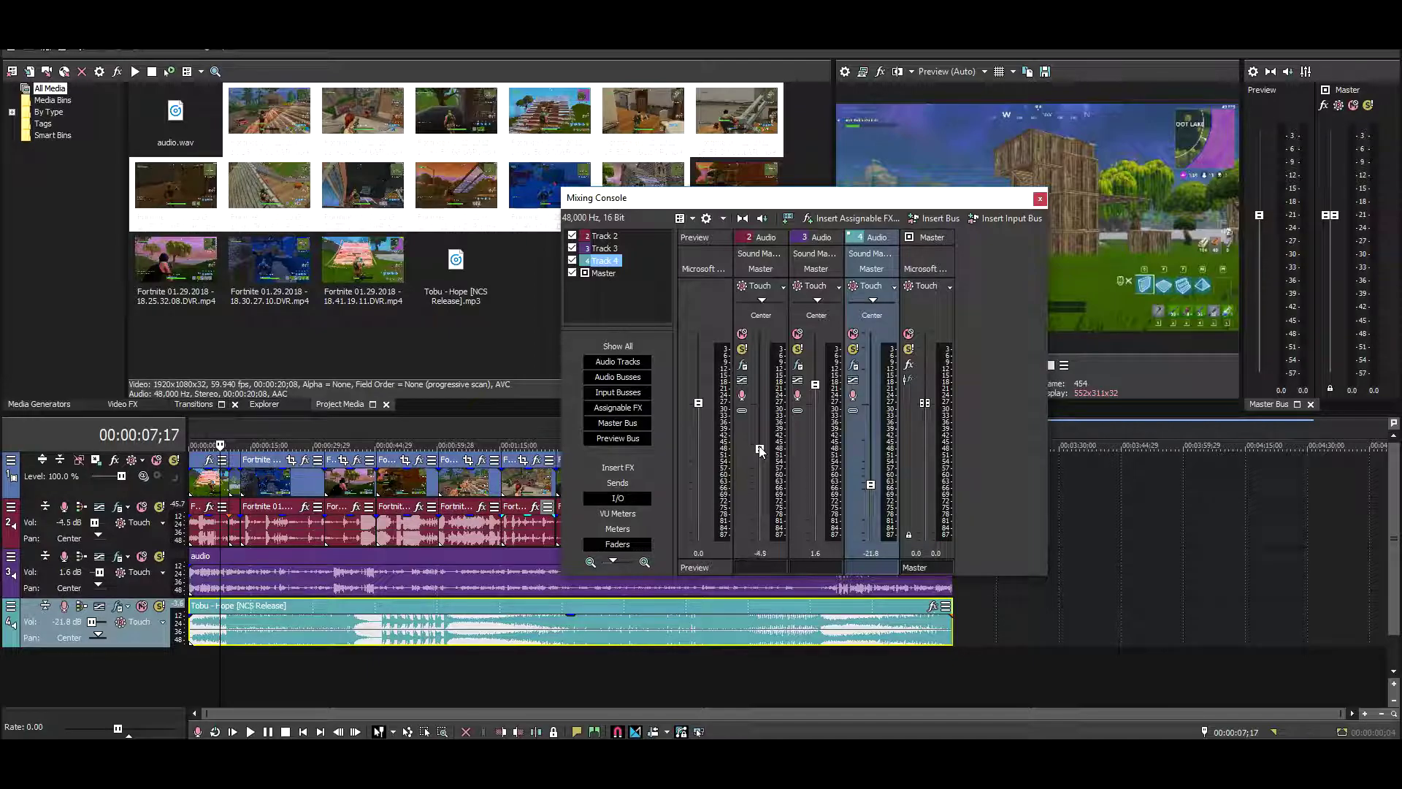
left_click(1040, 200)
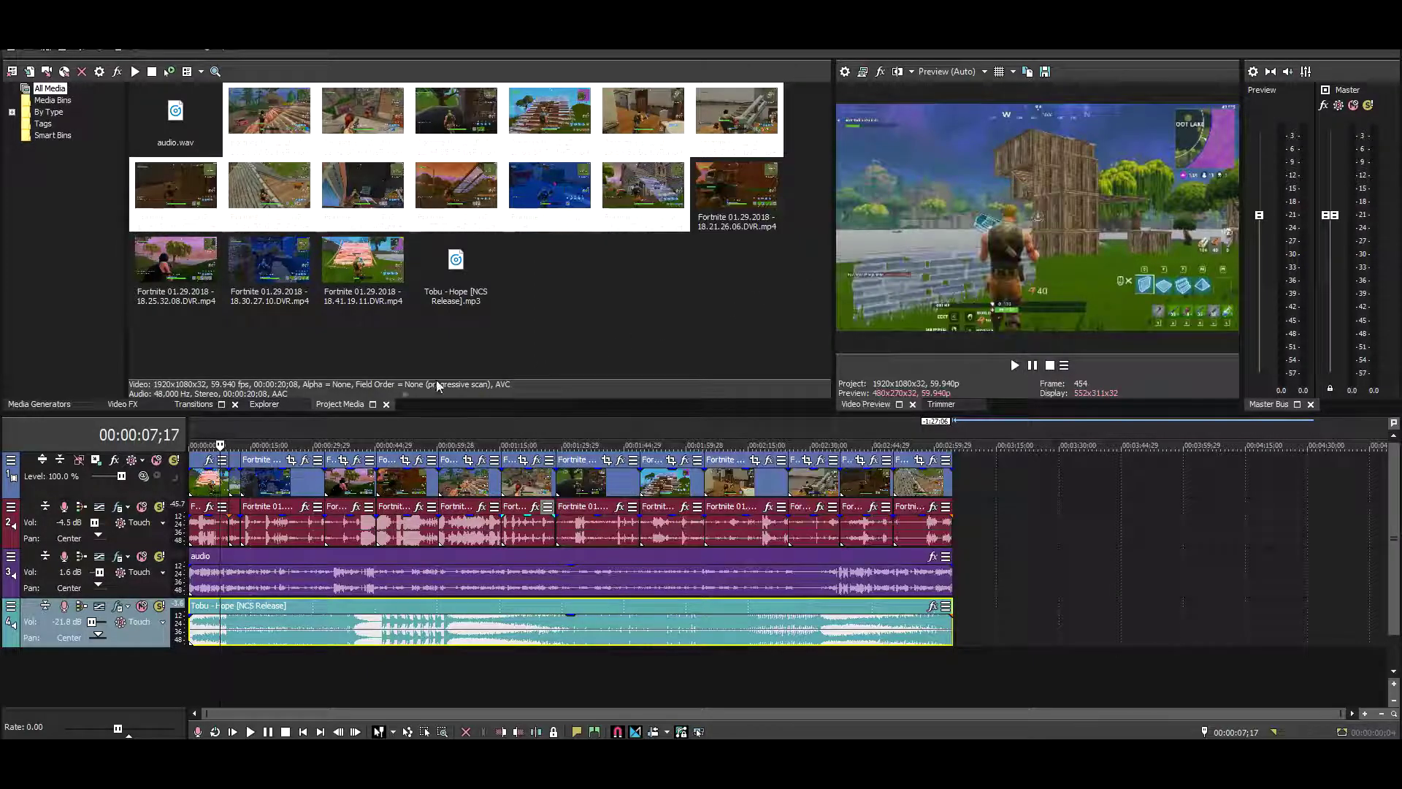
Step: Play the opening seconds of the timeline from the start to check the balance between voice, music and gameplay audio
left_click(191, 428)
key("space")
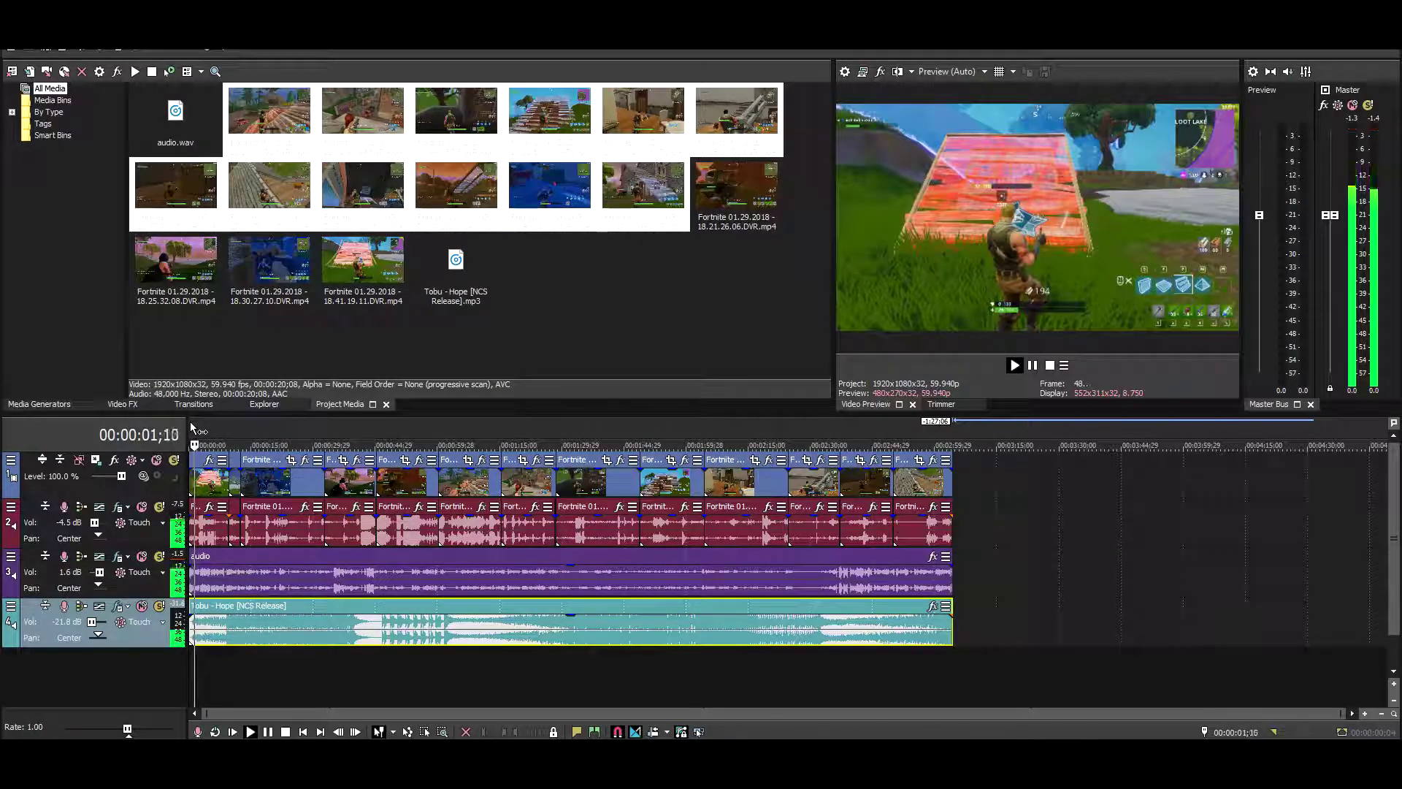
key("Return")
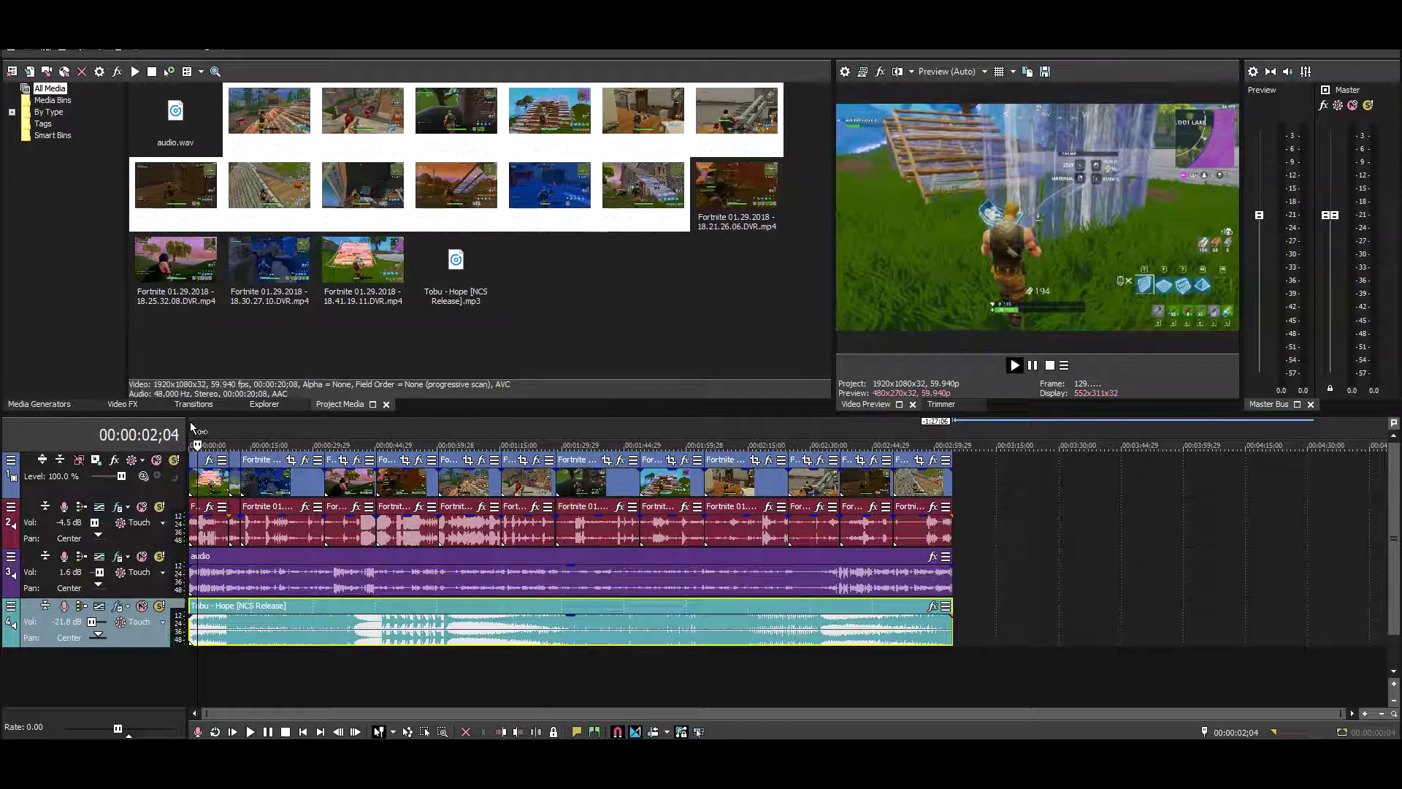
key("space")
key("Return")
key("space")
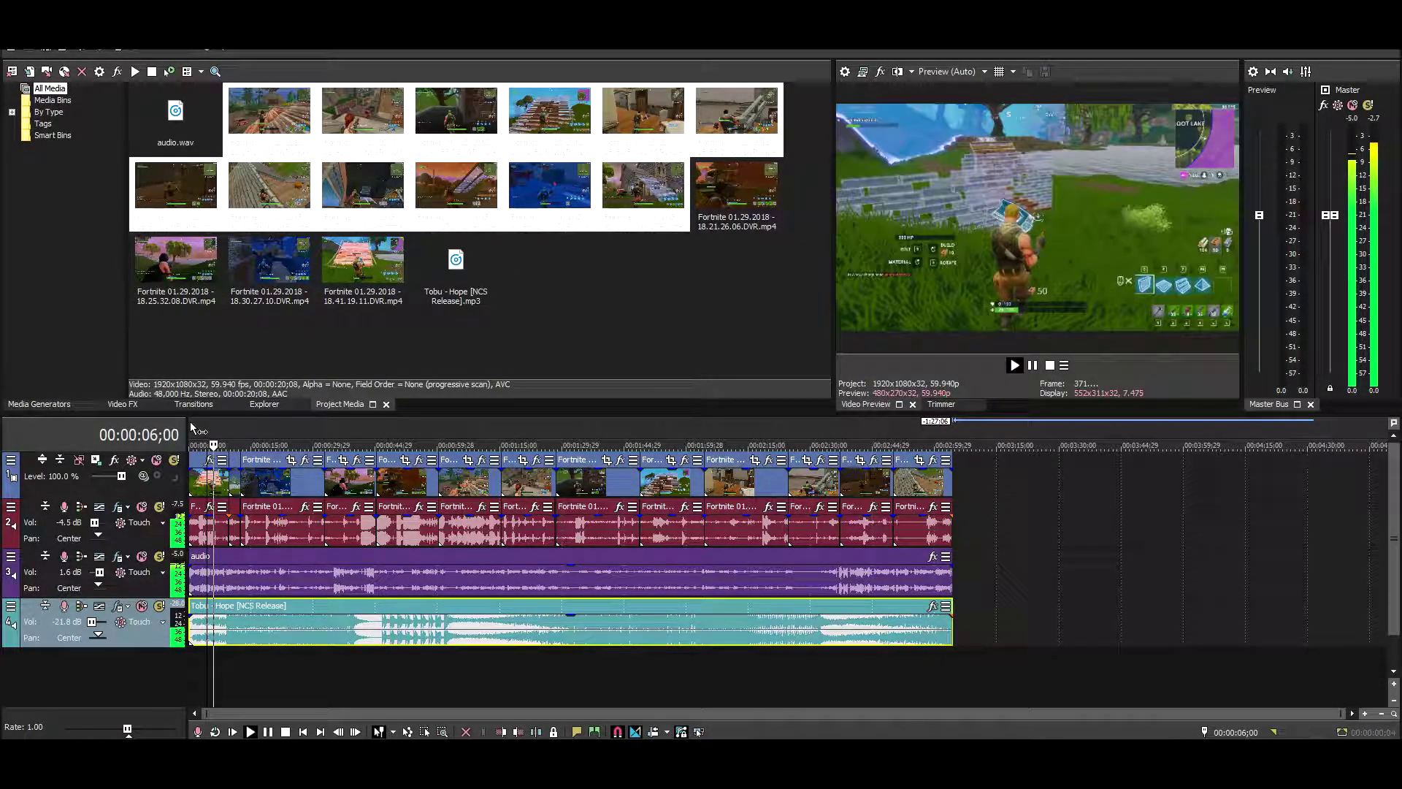
key("Return")
Step: Play the timeline from about 00:00:37;20 and from about 00:00:23;28 to check the audio mix in those sections
left_click(345, 431)
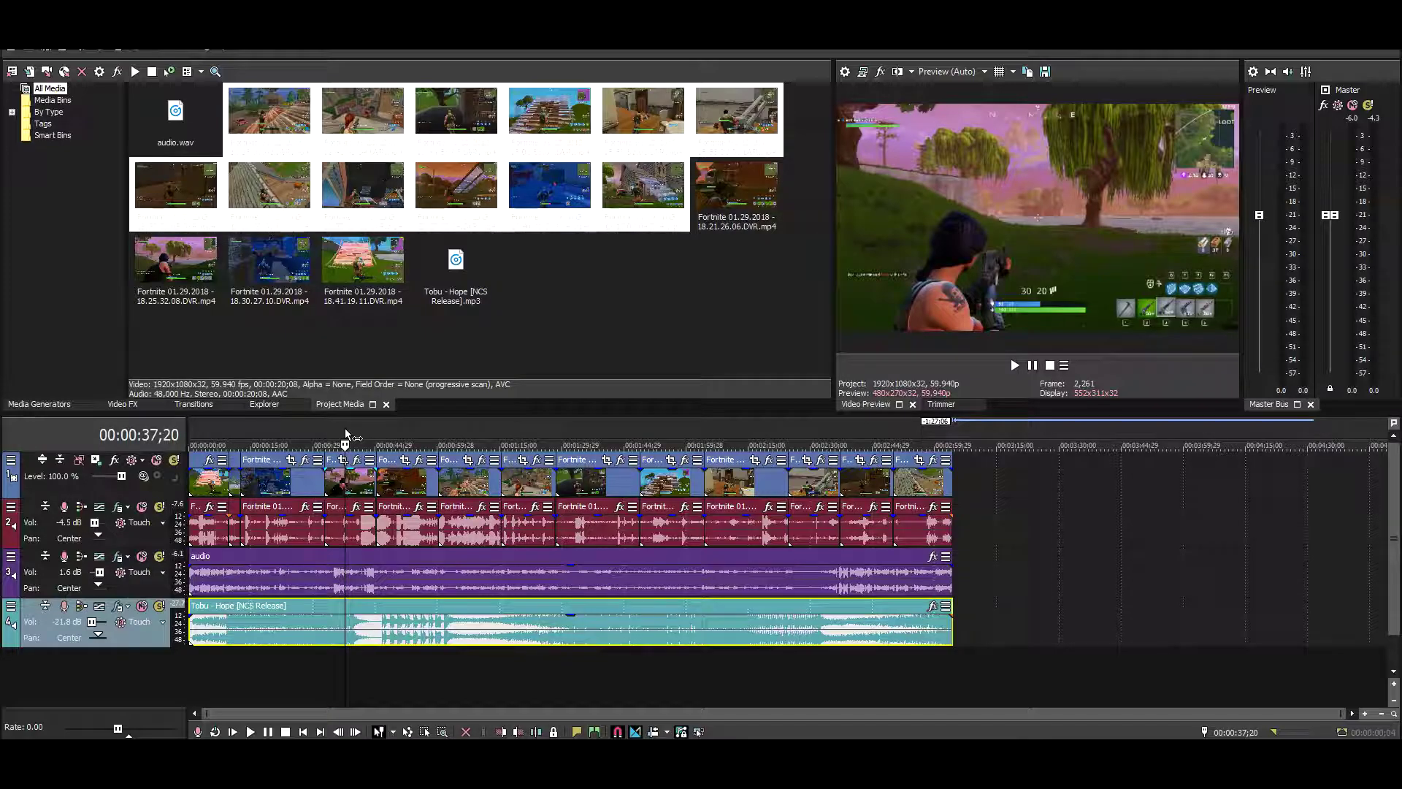
key("space")
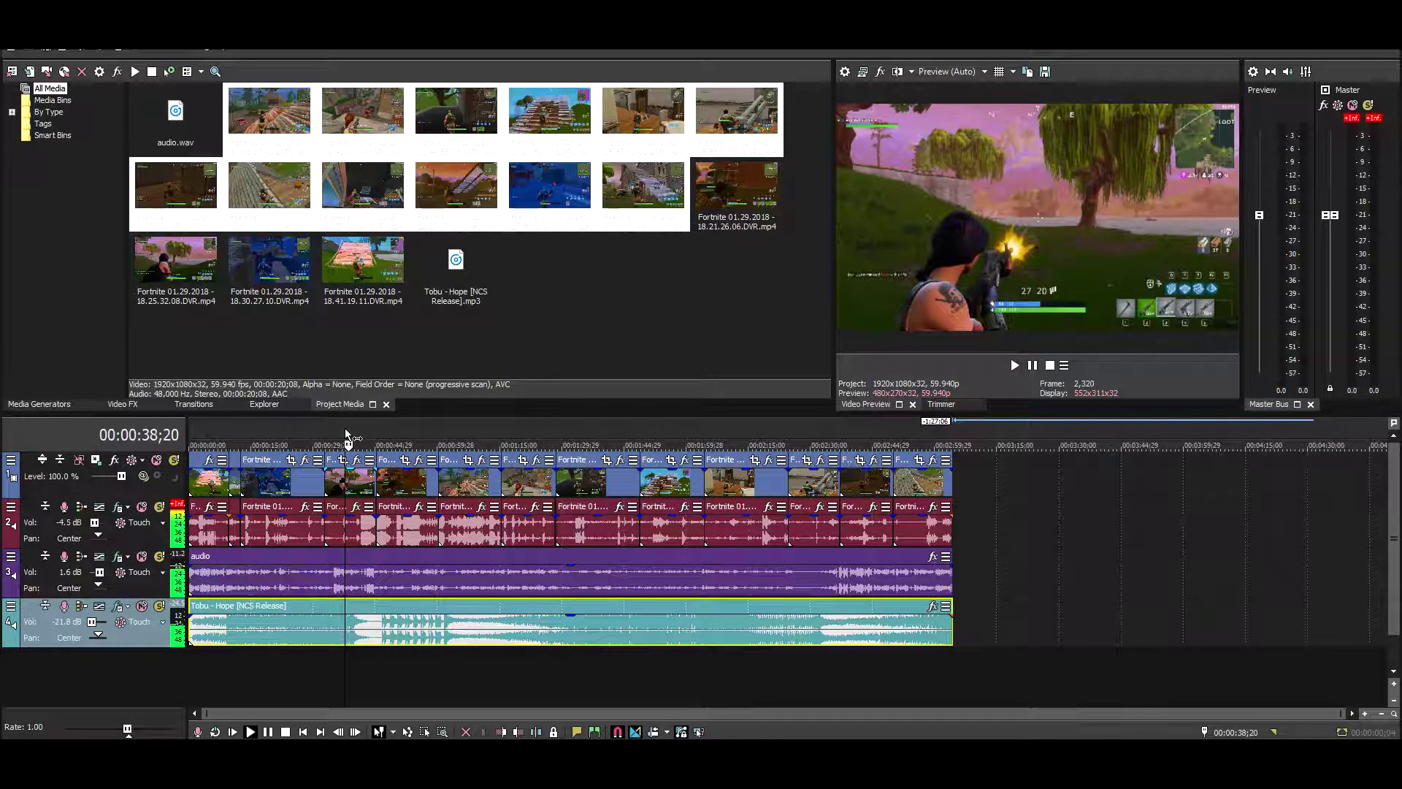
key("space")
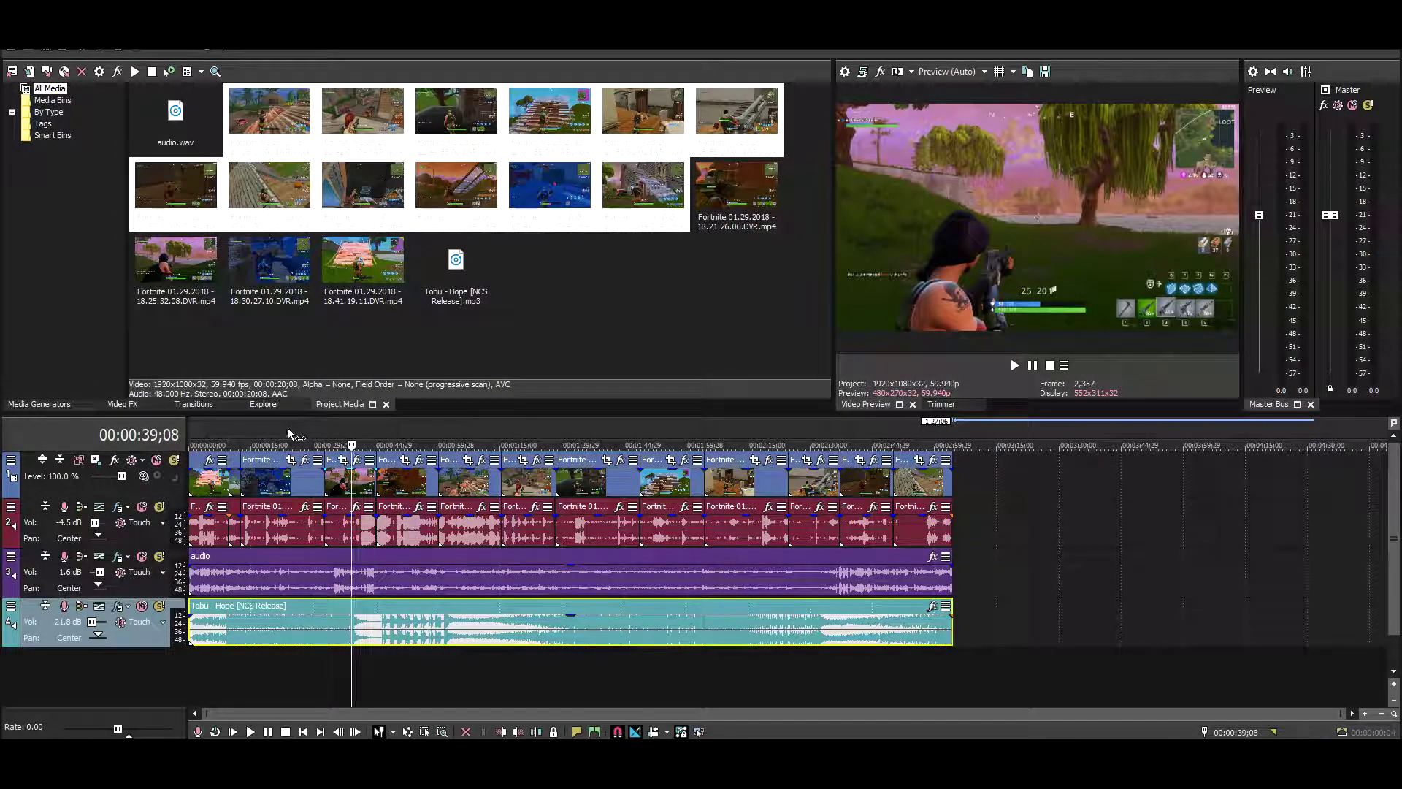
left_click(288, 430)
key("space")
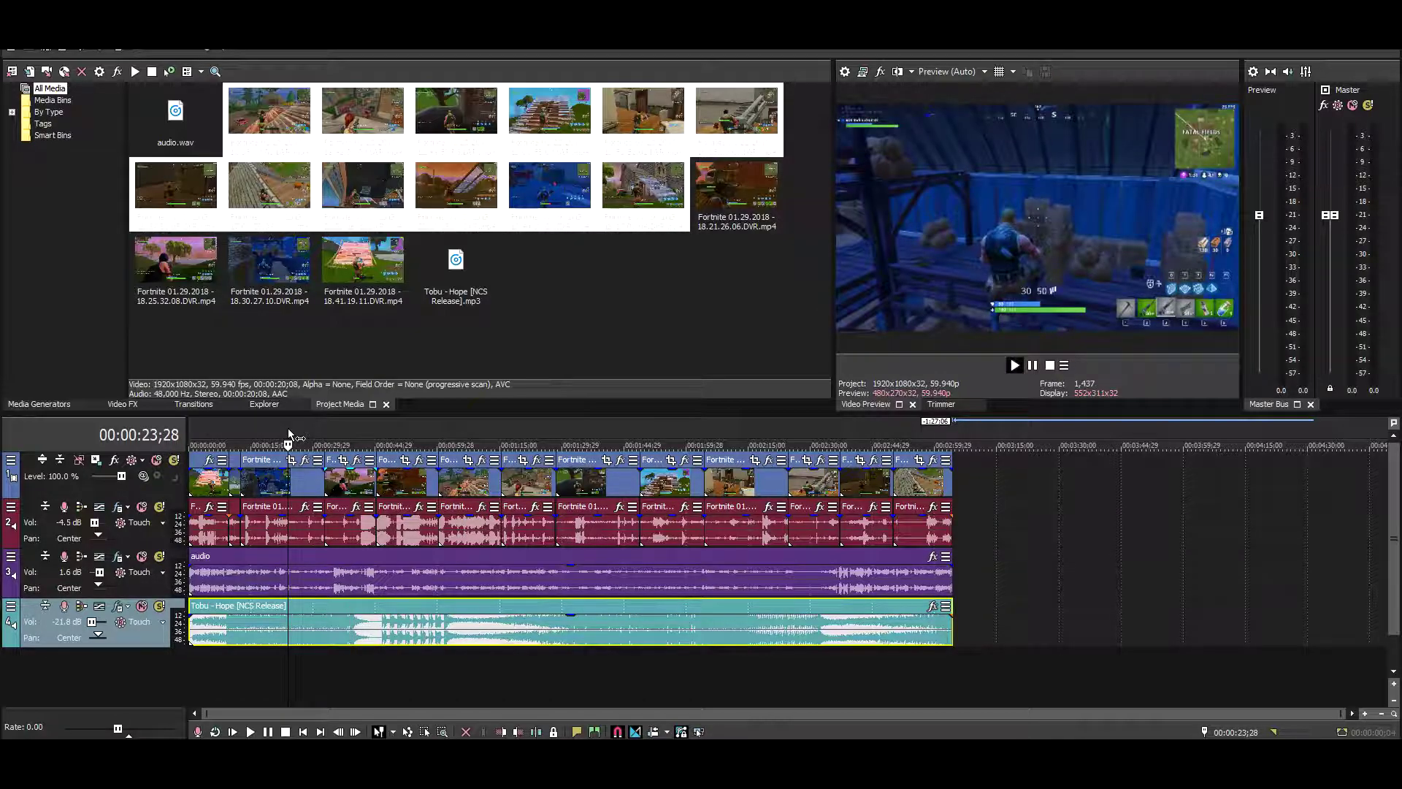
left_click(1032, 366)
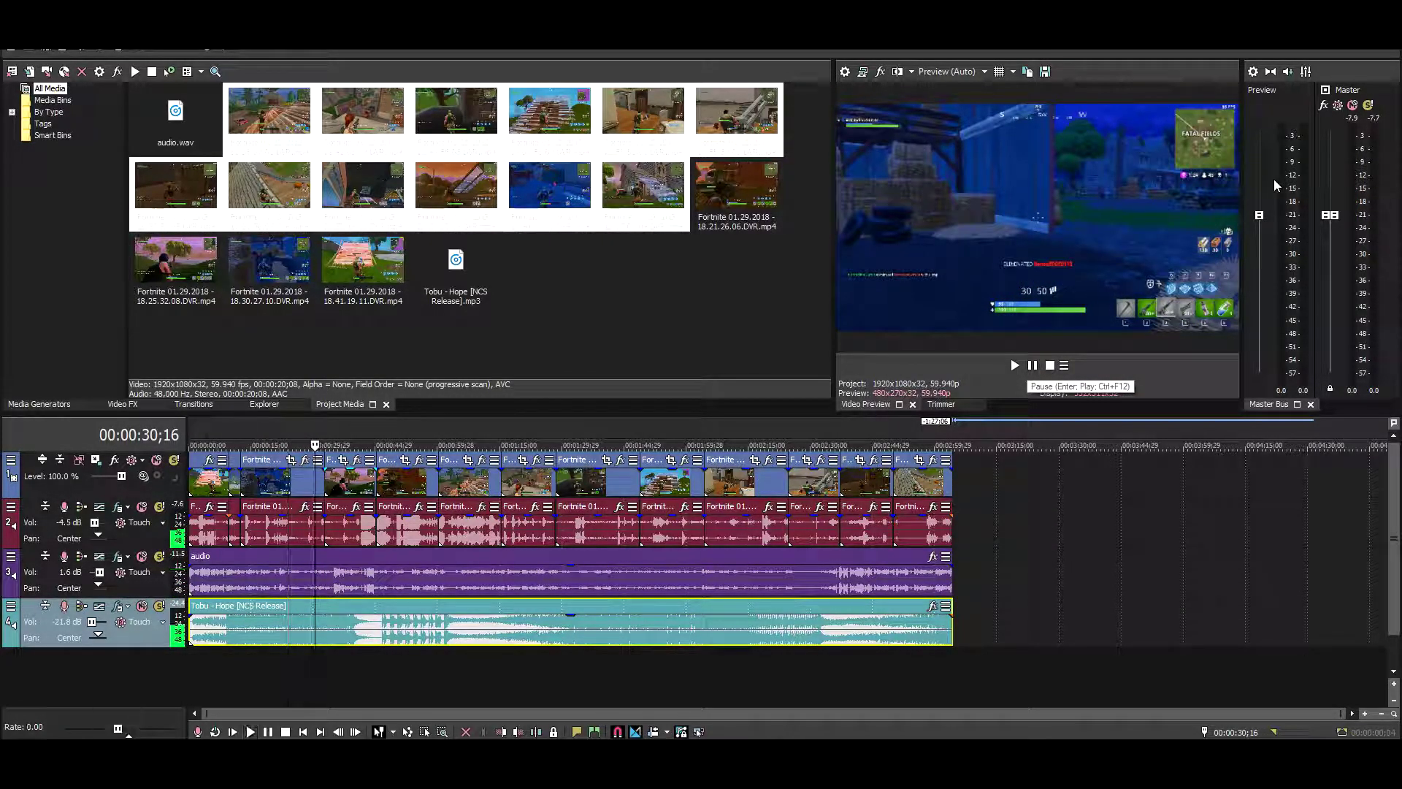
Step: Raise the voice track's volume to 4.9 dB and lower the music track's volume to -31.2 dB in the mixer
left_click(1306, 71)
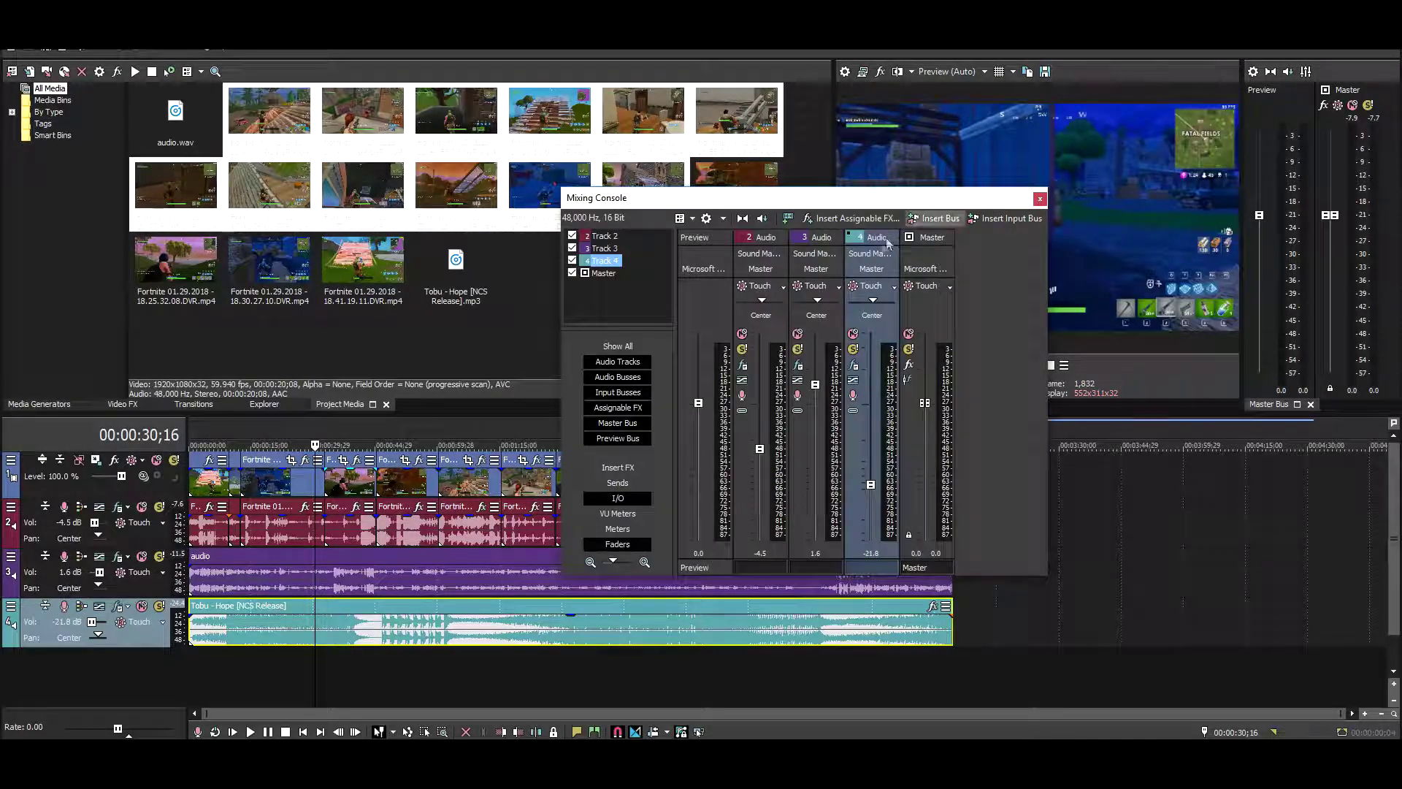
left_click_drag(815, 385, 819, 346)
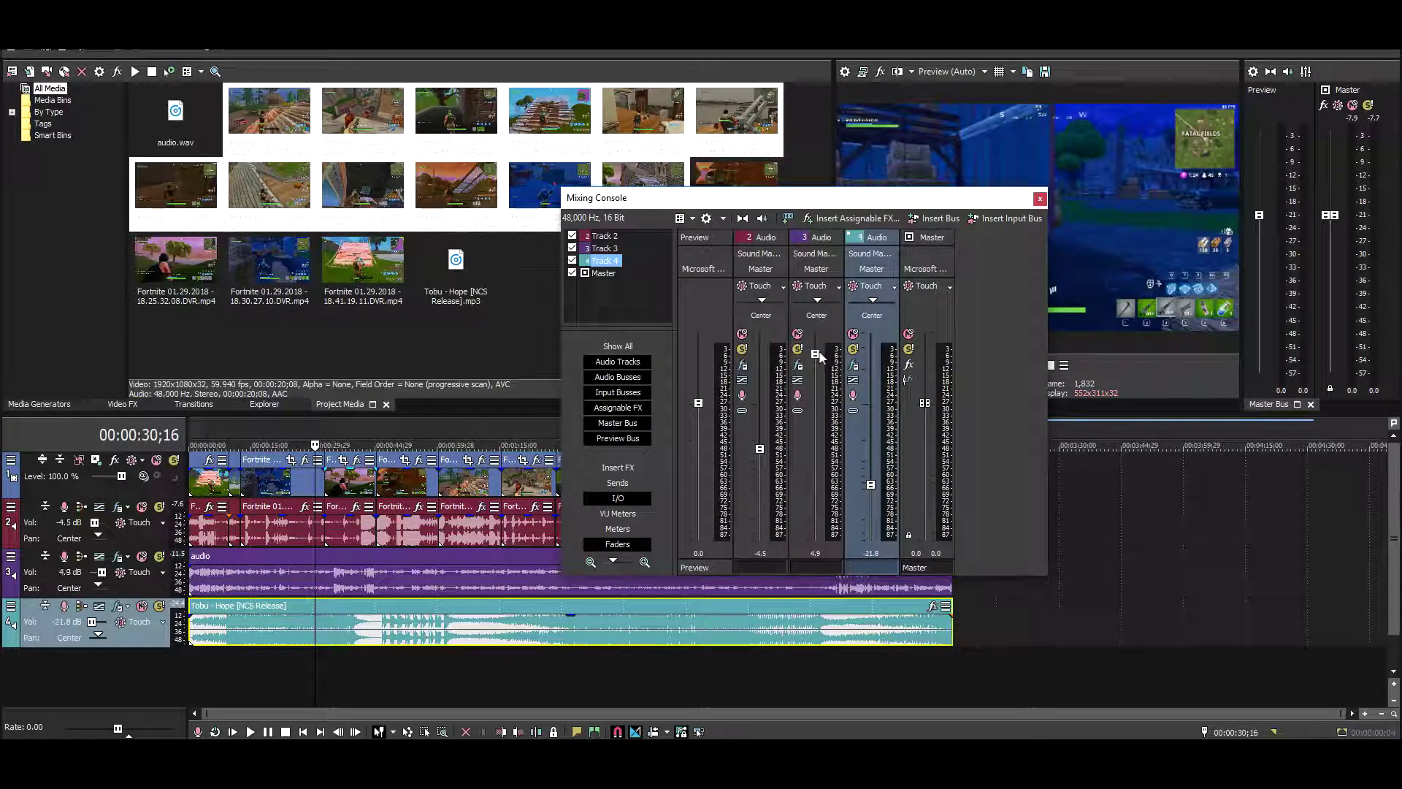
left_click_drag(871, 485, 873, 501)
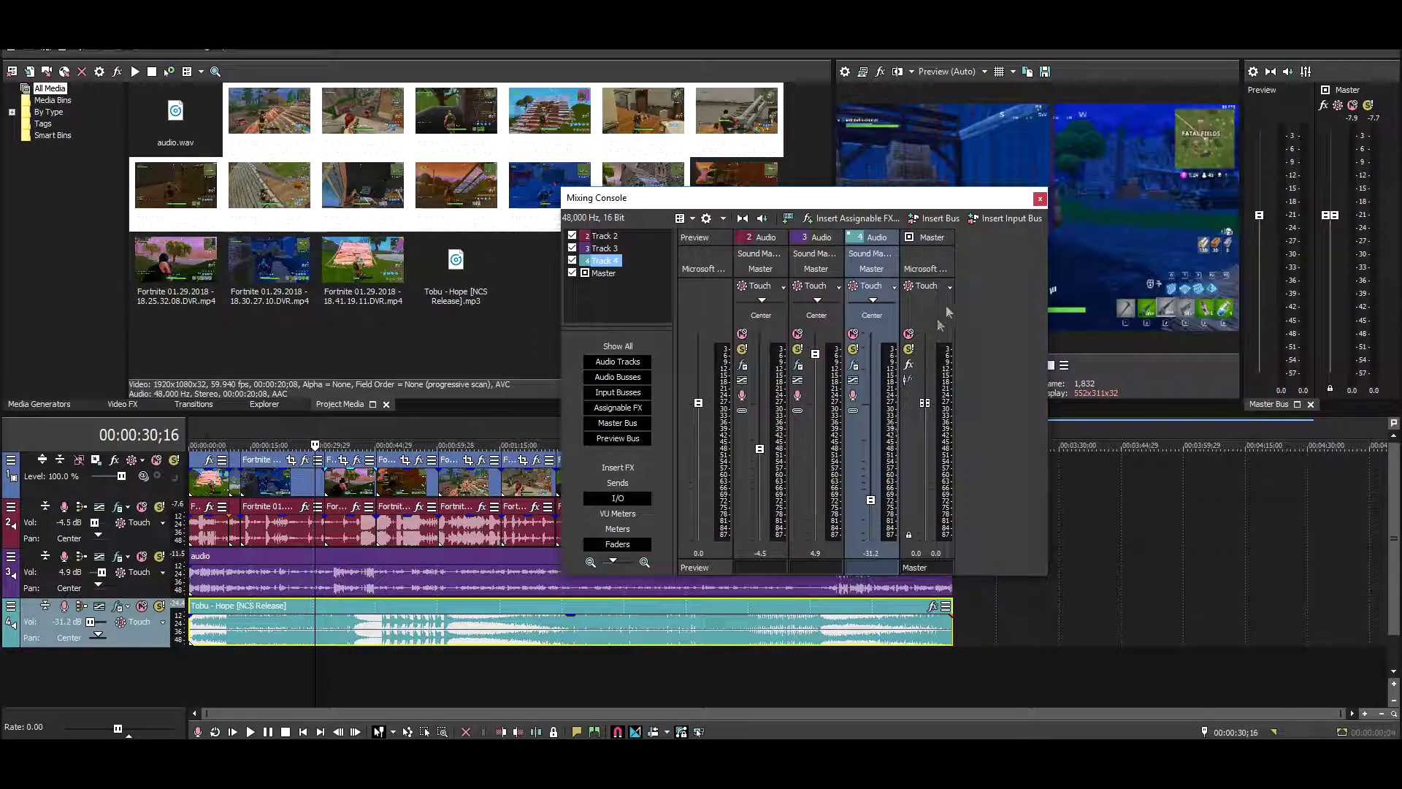
left_click(1040, 199)
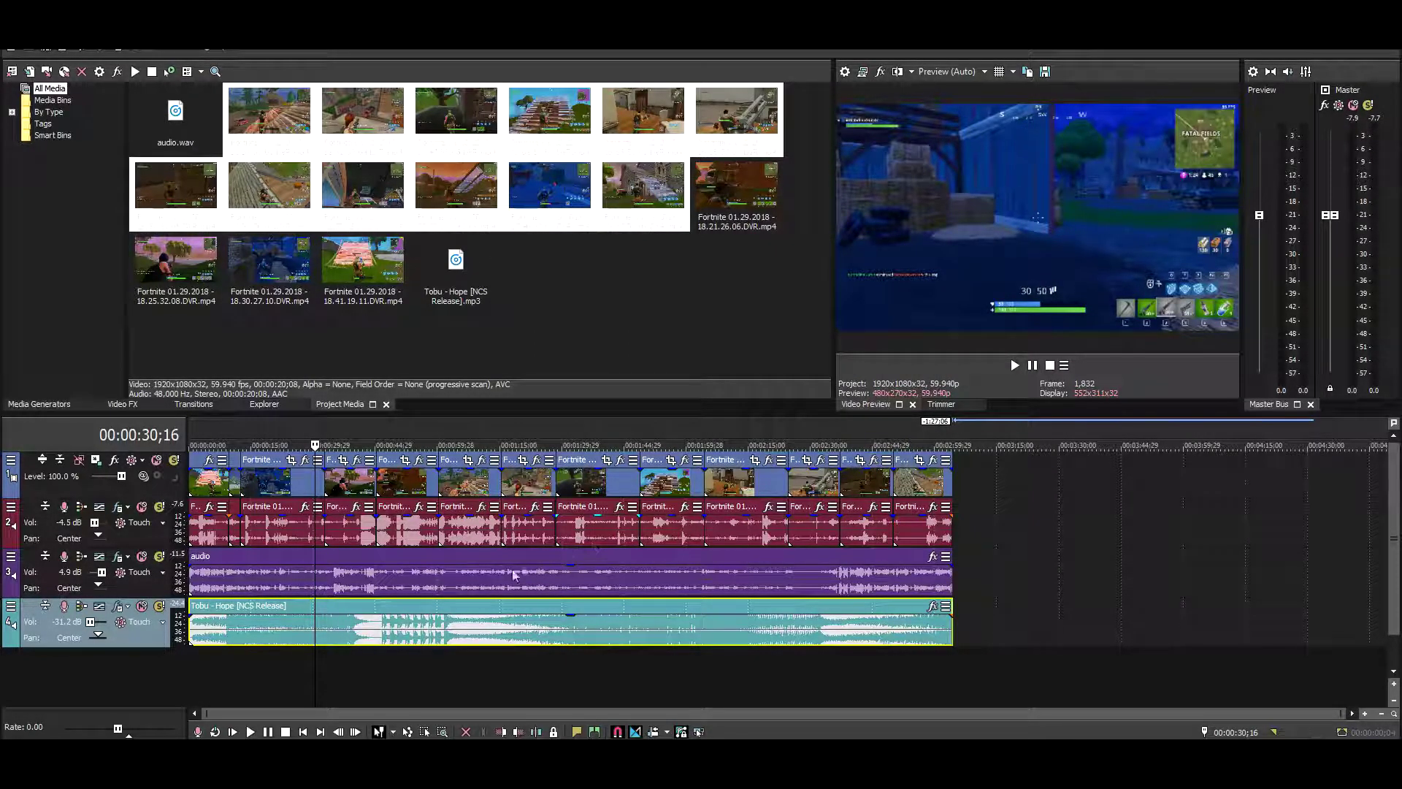